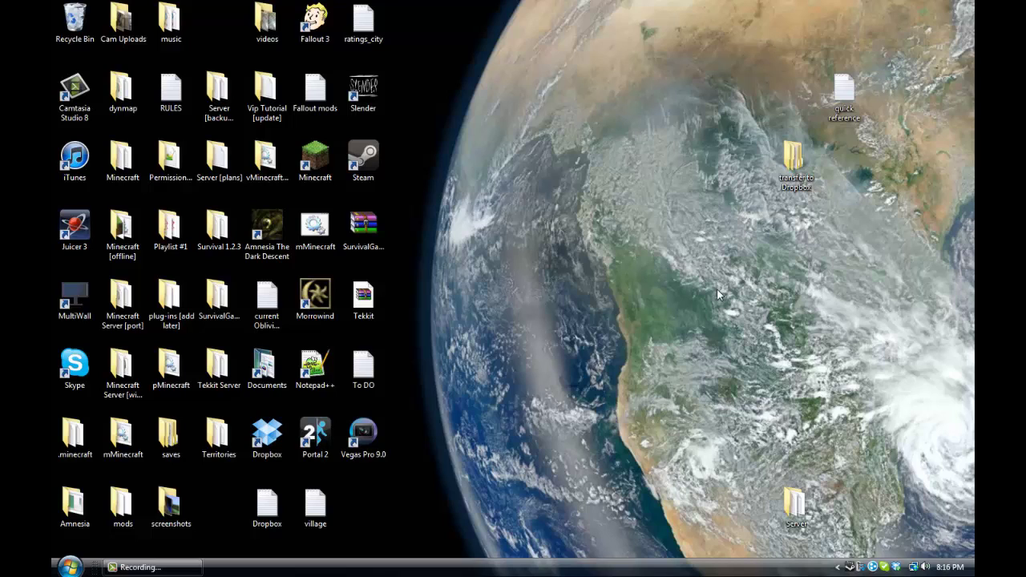
# Step: Launch Roblox Studio and open the Vip Door [Update v2] Tutorial place in Build Mode from the profile
pyautogui.click(69, 567)
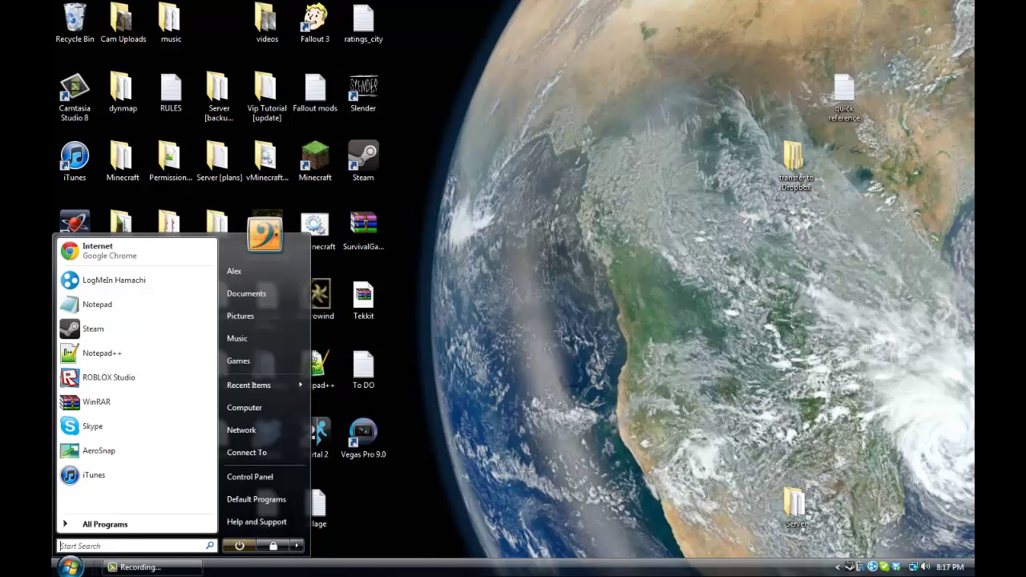
pyautogui.click(138, 383)
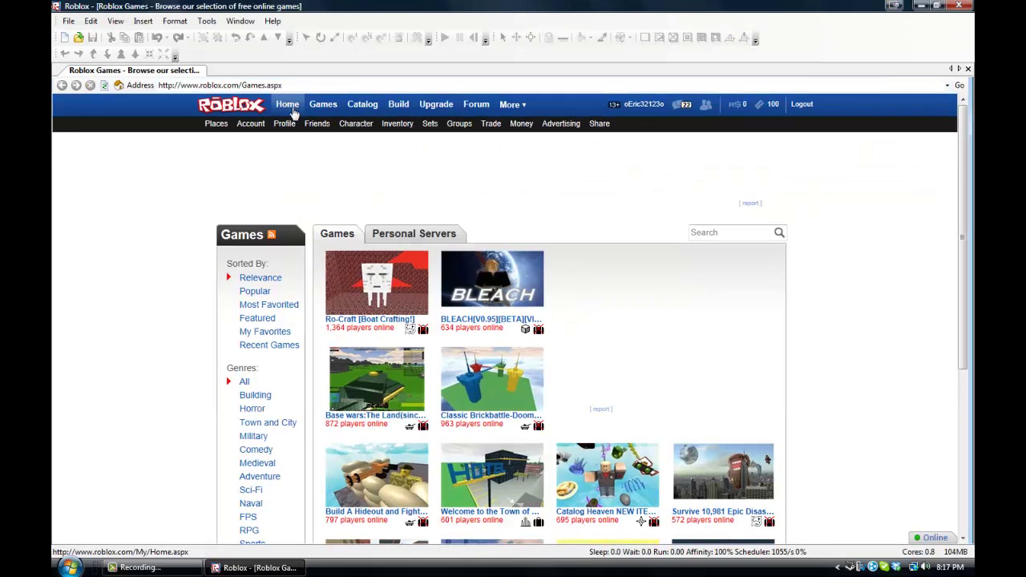
pyautogui.click(290, 109)
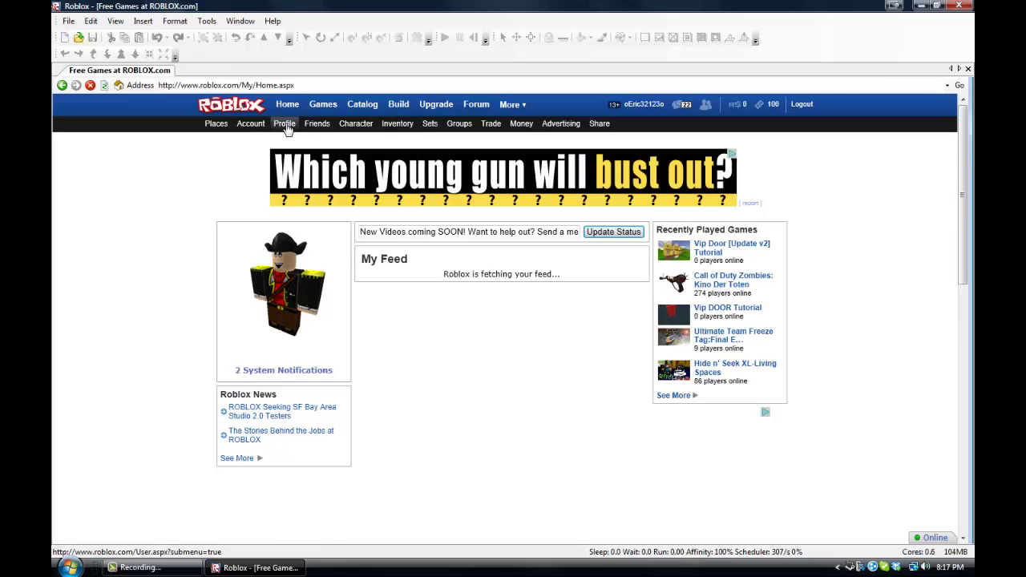
pyautogui.click(286, 127)
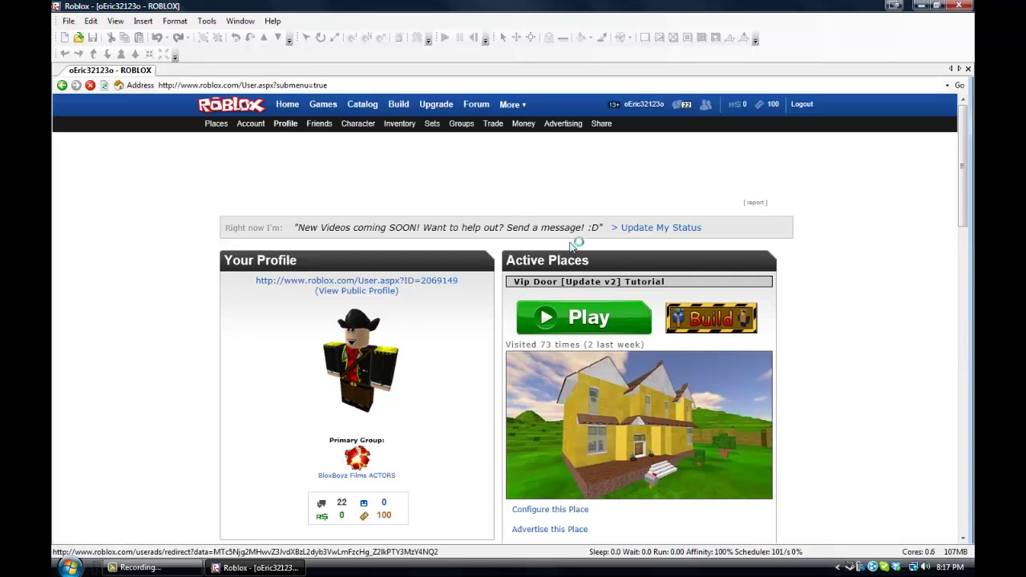
pyautogui.click(712, 321)
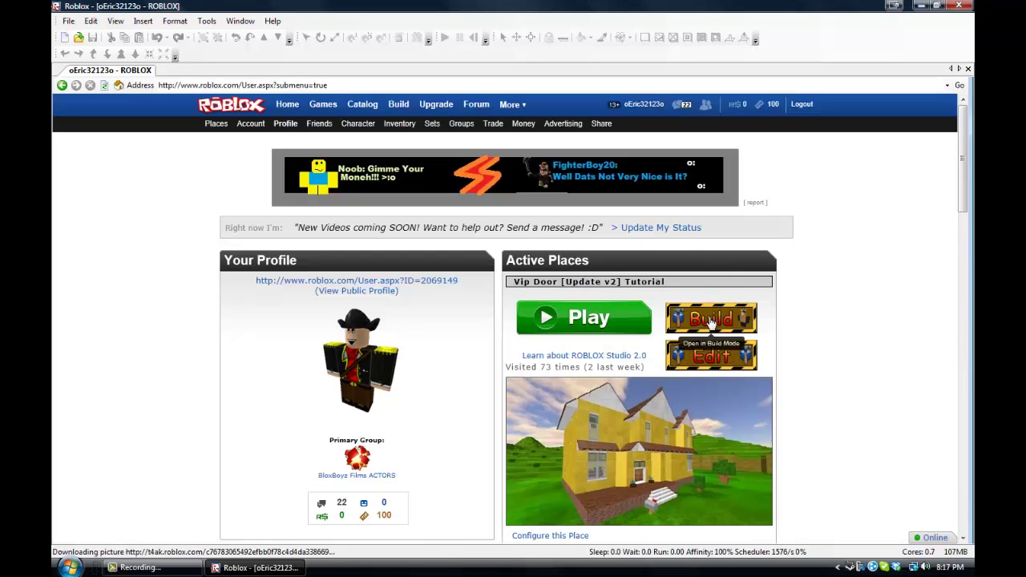
pyautogui.click(726, 363)
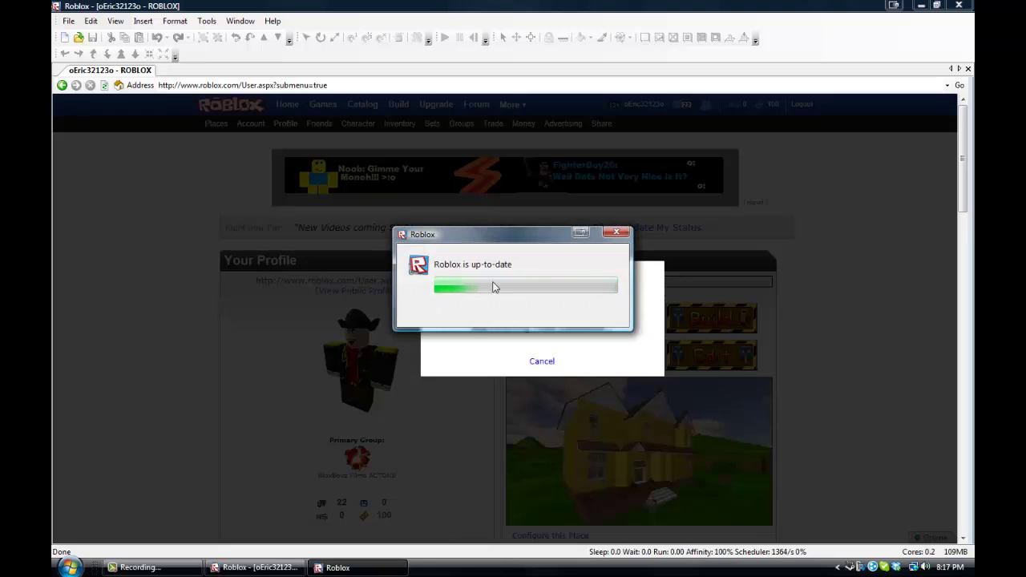
# Step: Move the Studio updater window aside and launch Google Chrome from the Start menu
pyautogui.moveTo(516, 239)
pyautogui.mouseDown()
pyautogui.moveTo(557, 271)
pyautogui.moveTo(518, 245)
pyautogui.moveTo(527, 240)
pyautogui.mouseUp()
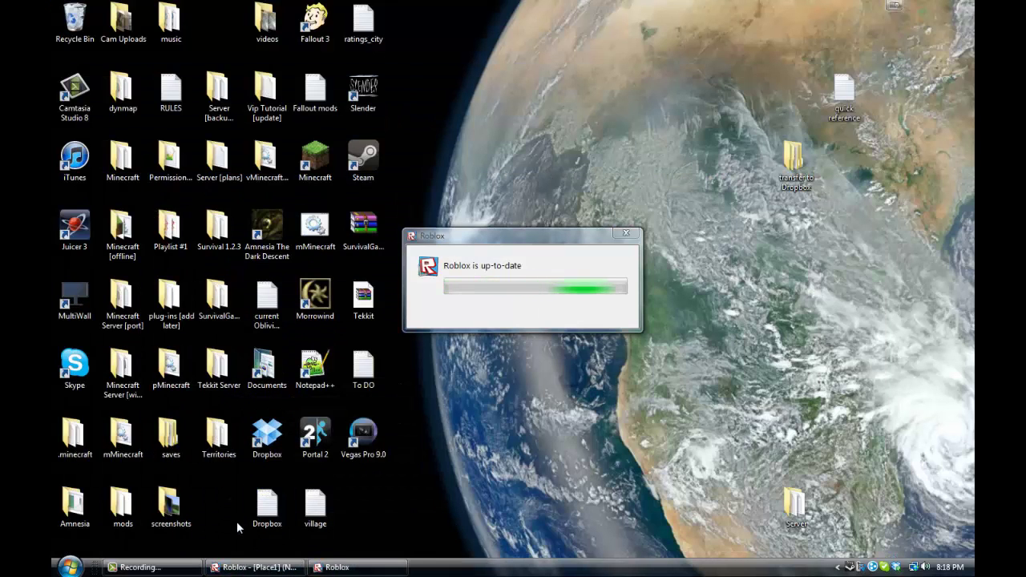
pyautogui.press('super')
pyautogui.click(152, 256)
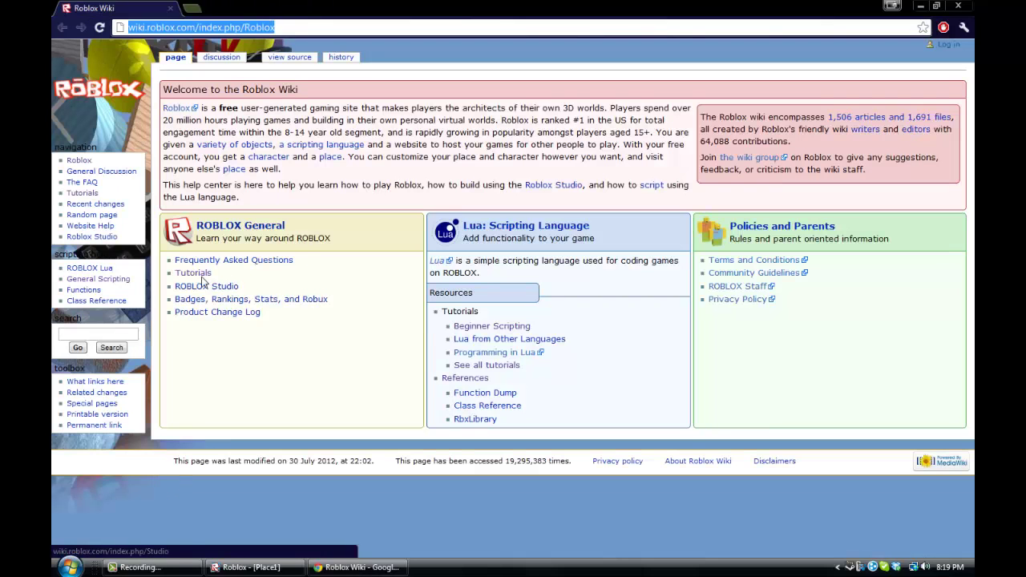
# Step: Go to the wiki's Tutorials page and open the How to make a Door tutorial
pyautogui.click(192, 273)
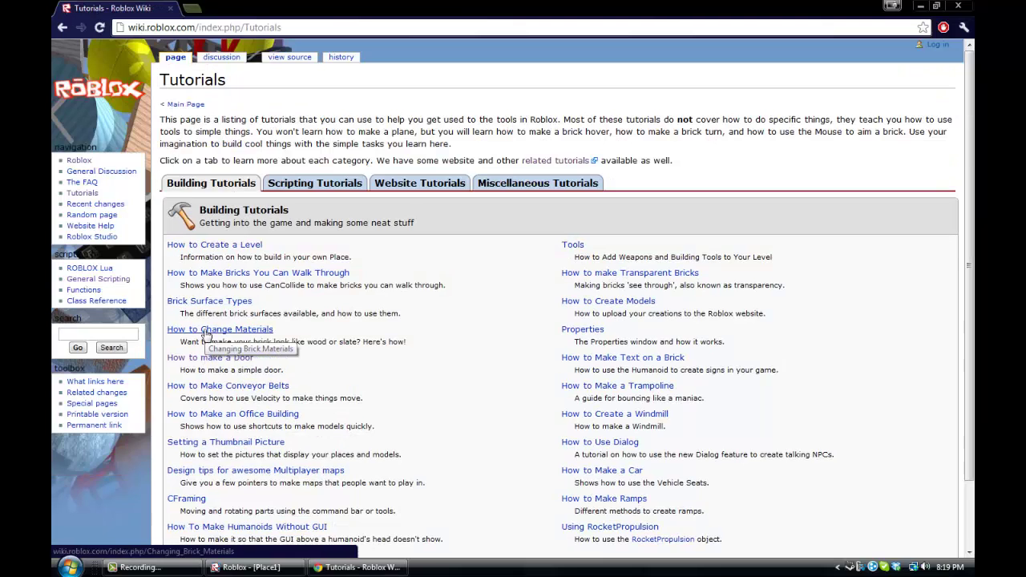
pyautogui.click(216, 360)
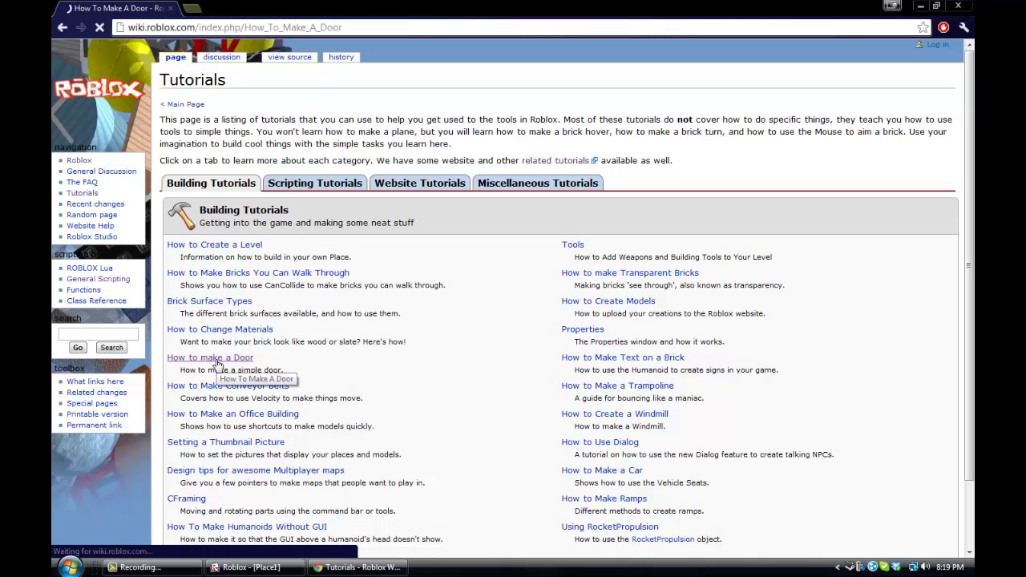
pyautogui.scroll(-2, 217, 366)
pyautogui.scroll(-8, 216, 366)
pyautogui.scroll(-3, 217, 366)
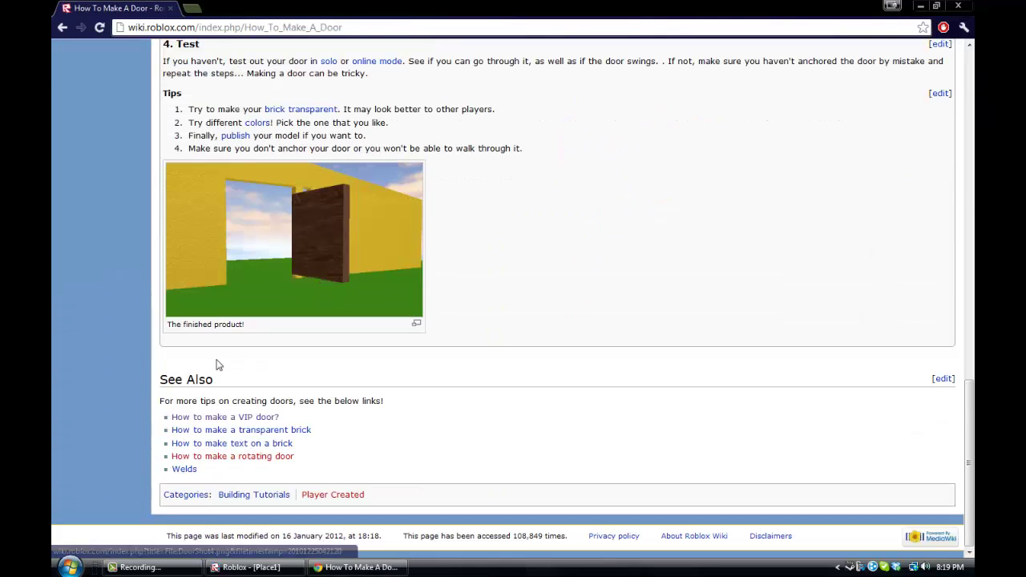
# Step: Open the How to make a VIP door? article and locate its final allow-list door script
pyautogui.click(215, 419)
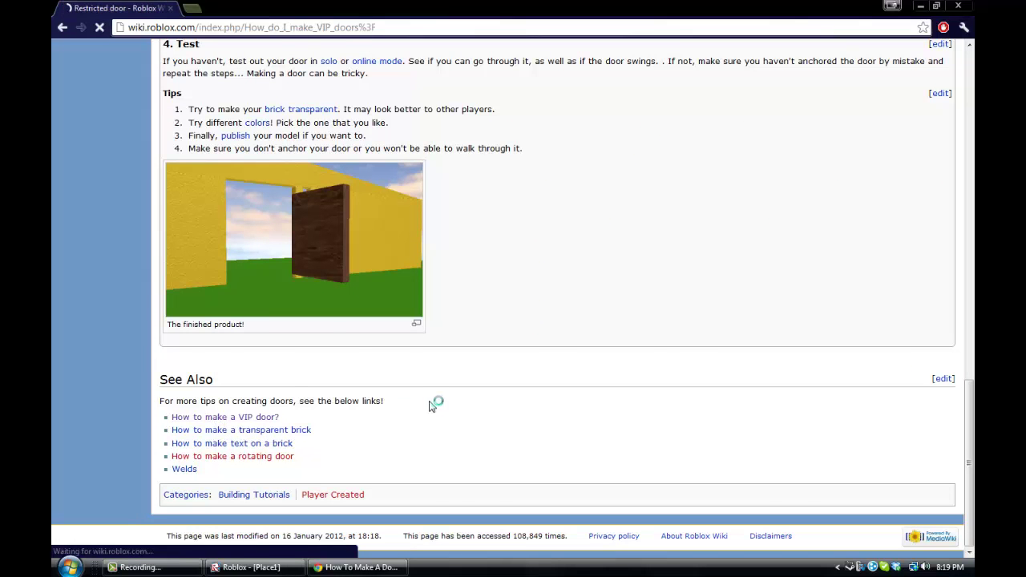
pyautogui.scroll(-3, 433, 401)
pyautogui.scroll(-5, 429, 407)
pyautogui.scroll(-5, 429, 407)
pyautogui.scroll(-5, 429, 407)
pyautogui.scroll(-5, 429, 406)
pyautogui.scroll(-5, 429, 407)
pyautogui.scroll(-5, 429, 407)
pyautogui.scroll(-5, 429, 407)
pyautogui.scroll(-3, 429, 407)
pyautogui.scroll(5, 429, 406)
pyautogui.scroll(5, 429, 406)
pyautogui.scroll(5, 429, 406)
pyautogui.scroll(5, 429, 406)
pyautogui.scroll(4, 429, 406)
pyautogui.scroll(-7, 429, 406)
pyautogui.scroll(-5, 429, 407)
pyautogui.scroll(7, 429, 406)
pyautogui.scroll(-5, 429, 406)
pyautogui.scroll(-6, 429, 407)
pyautogui.scroll(-6, 429, 407)
pyautogui.scroll(-2, 429, 407)
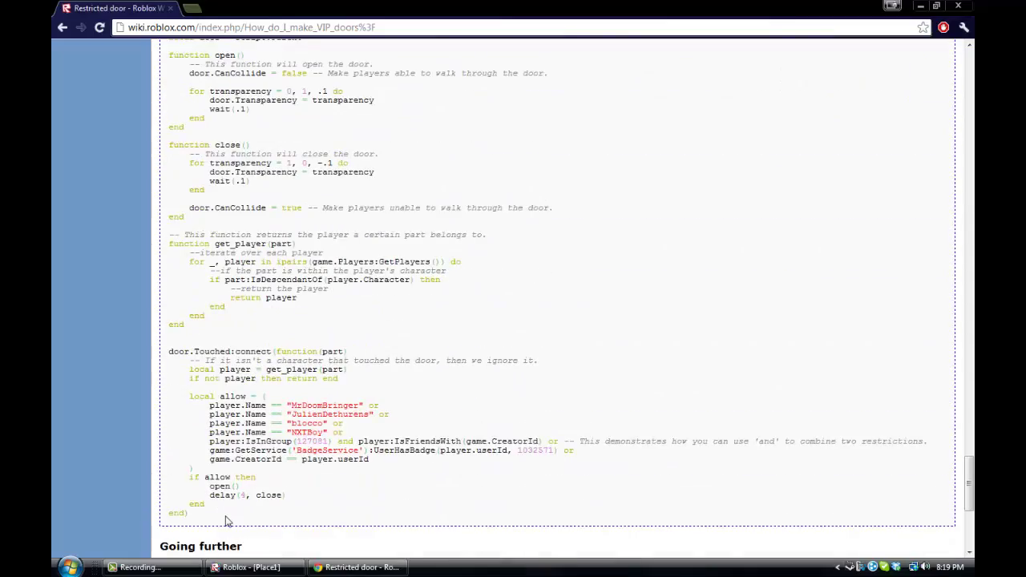
pyautogui.scroll(-3, 226, 521)
pyautogui.scroll(5, 226, 521)
pyautogui.scroll(3, 230, 390)
pyautogui.scroll(-3, 231, 390)
pyautogui.scroll(-5, 239, 417)
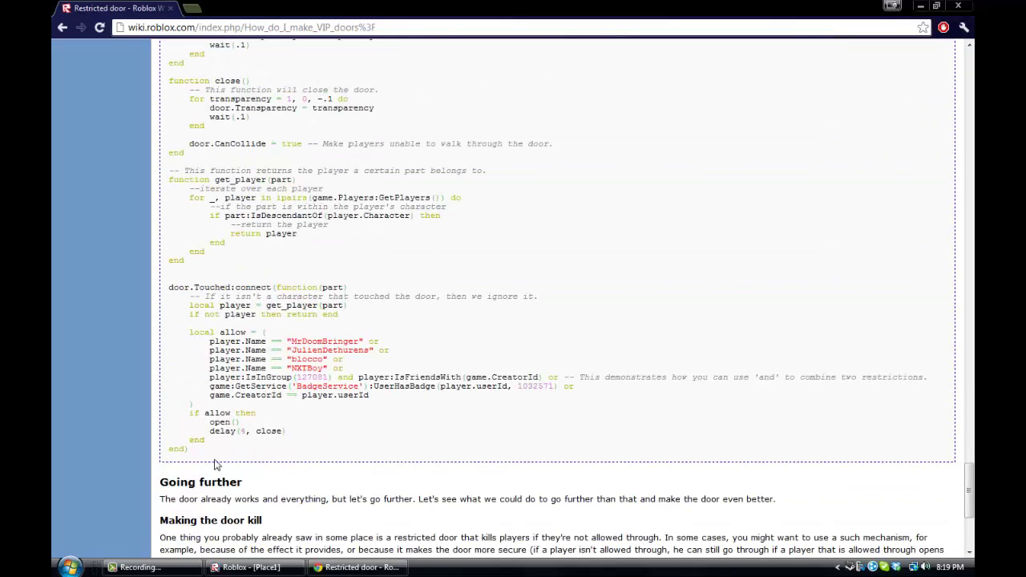
pyautogui.scroll(-2, 211, 463)
pyautogui.scroll(-1, 209, 464)
pyautogui.scroll(1, 207, 465)
pyautogui.scroll(3, 206, 466)
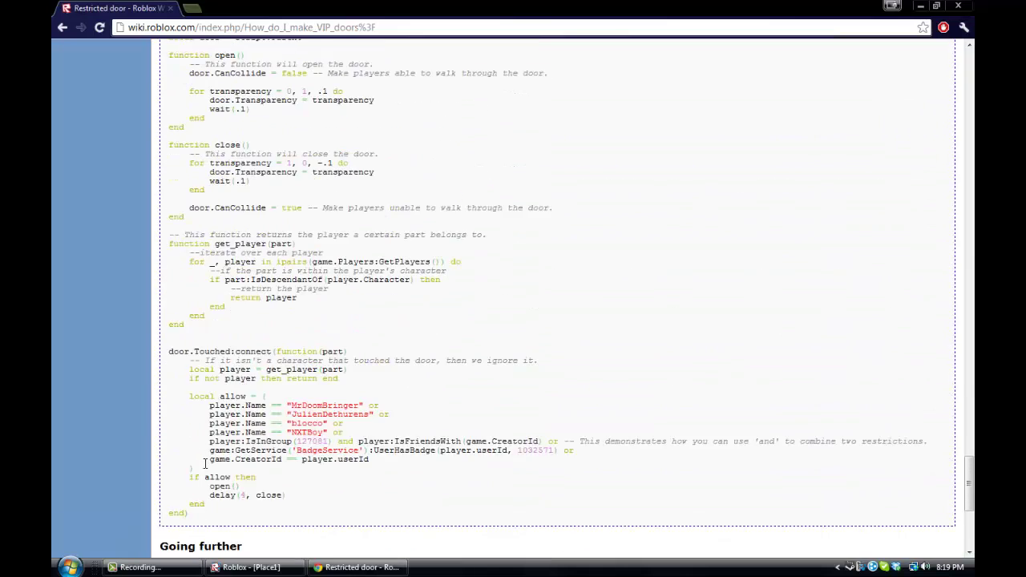
# Step: Highlight the complete restricted door example script on the wiki page
pyautogui.moveTo(210, 522)
pyautogui.mouseDown()
pyautogui.moveTo(245, 418)
pyautogui.moveTo(168, 95)
pyautogui.mouseUp()
pyautogui.scroll(1, 245, 425)
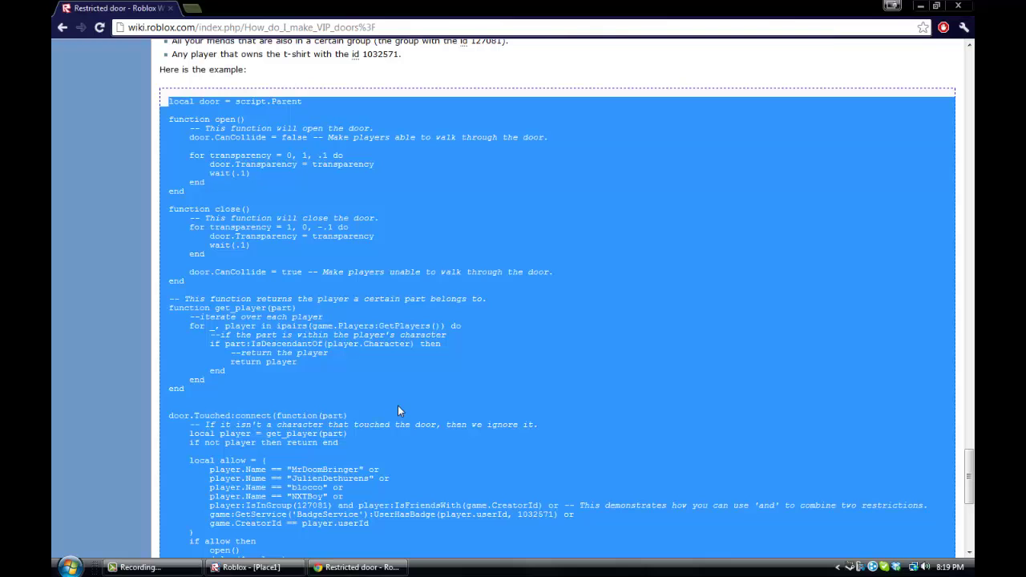
pyautogui.scroll(-3, 377, 340)
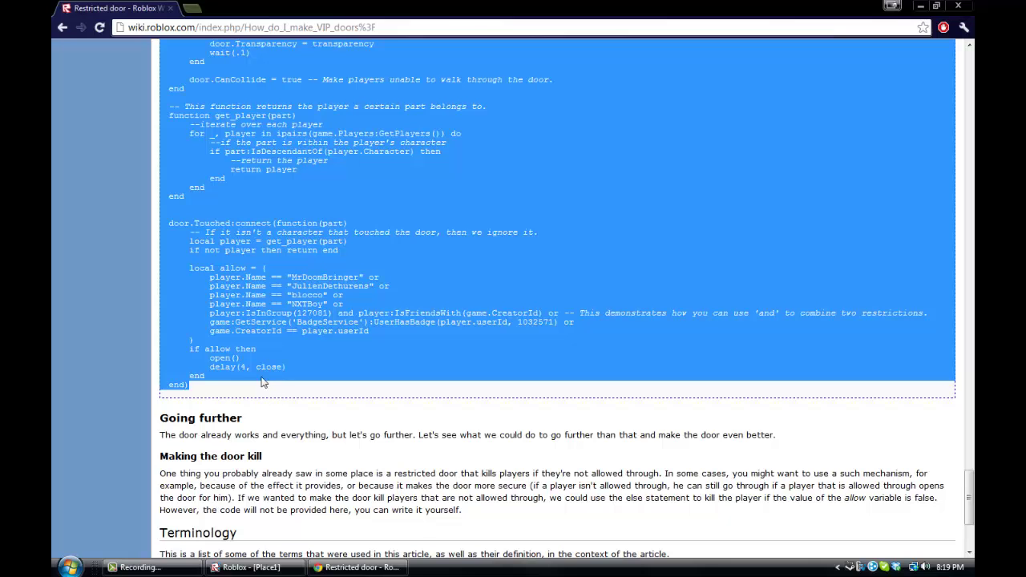
pyautogui.scroll(3, 261, 382)
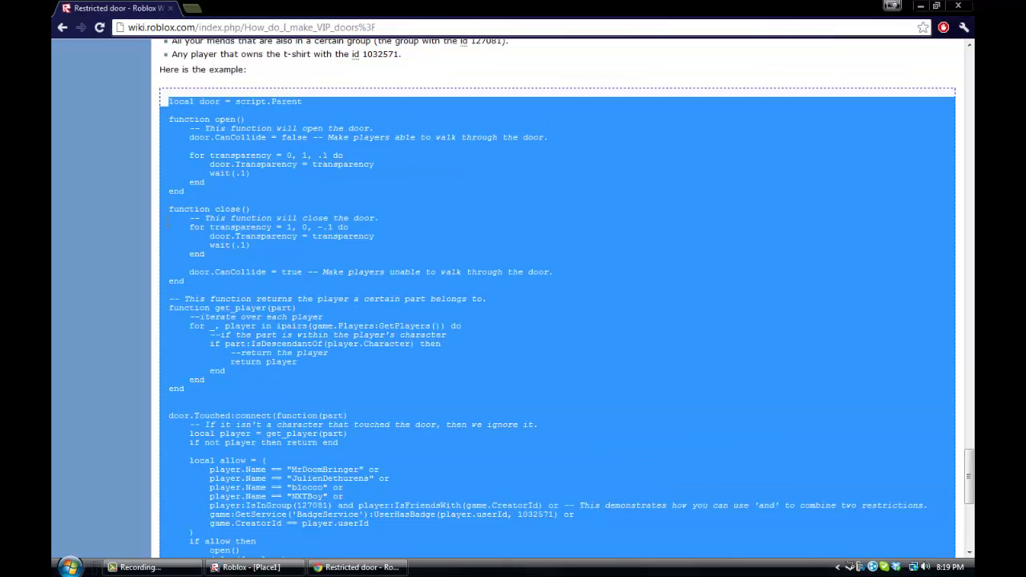
pyautogui.scroll(2, 167, 225)
pyautogui.scroll(2, 177, 256)
pyautogui.scroll(4, 193, 296)
pyautogui.scroll(5, 209, 337)
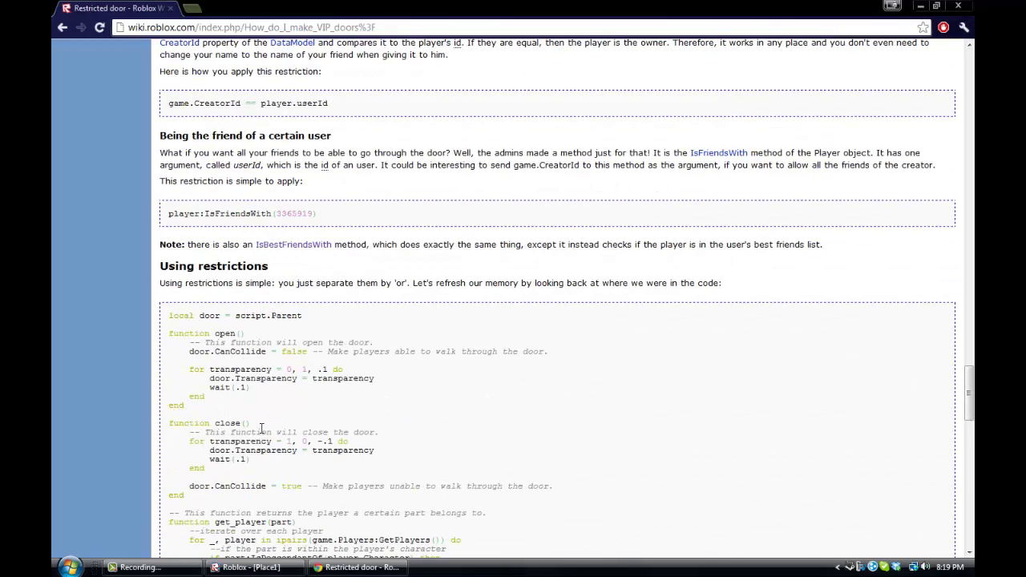
pyautogui.scroll(-5, 262, 429)
pyautogui.scroll(-4, 261, 429)
pyautogui.scroll(-3, 262, 429)
pyautogui.scroll(-4, 262, 429)
pyautogui.scroll(-3, 261, 429)
pyautogui.scroll(-1, 261, 432)
pyautogui.scroll(3, 263, 440)
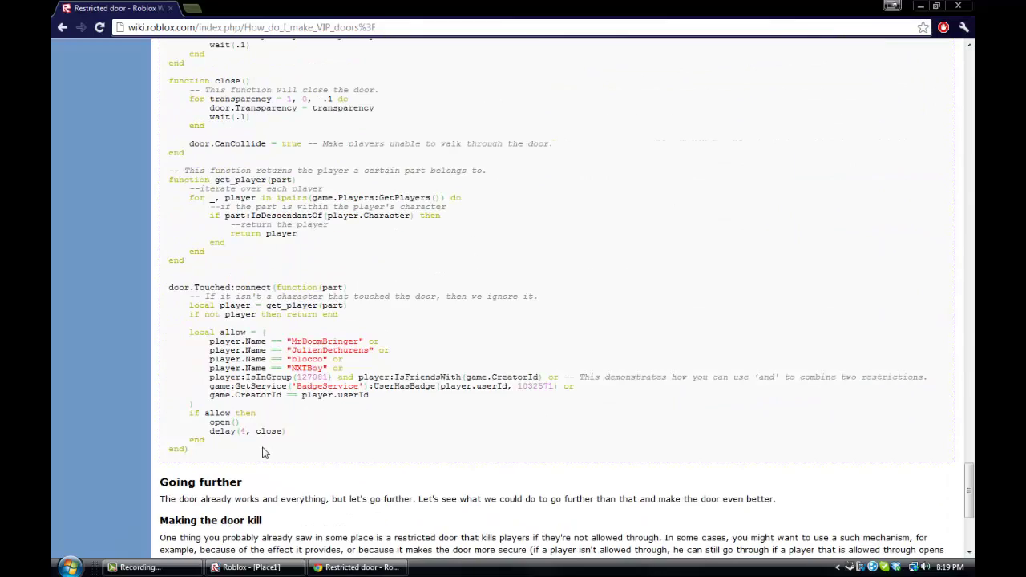
pyautogui.moveTo(212, 446); pyautogui.dragTo(147, 227)
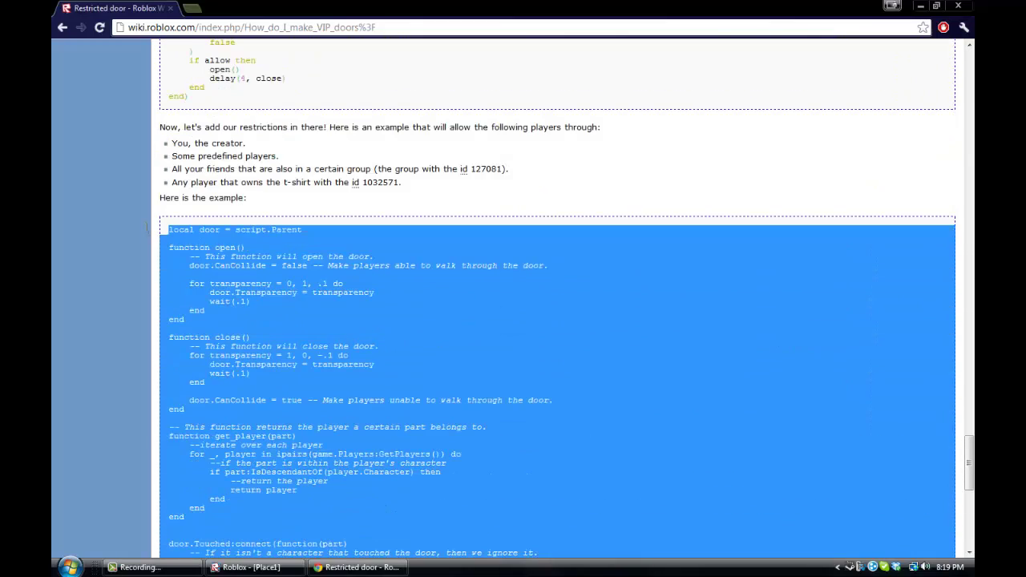
pyautogui.scroll(-4, 242, 365)
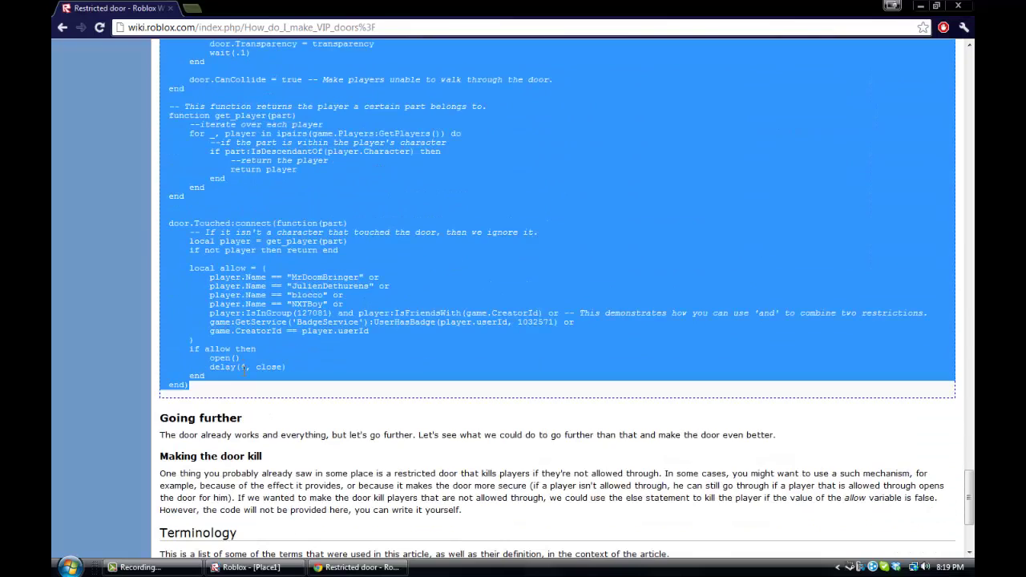
pyautogui.scroll(2, 232, 329)
pyautogui.scroll(2, 232, 329)
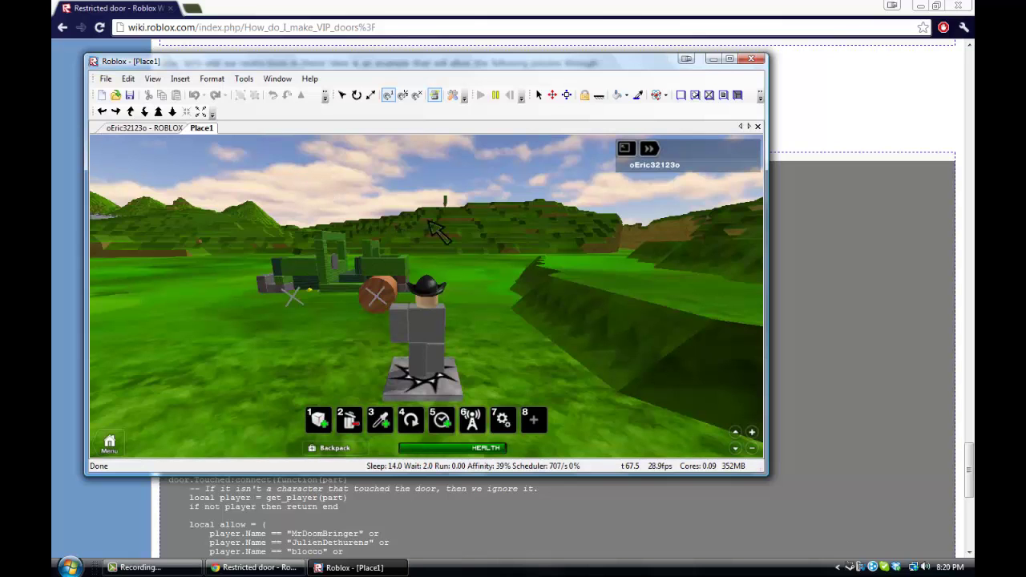
# Step: Show the Explorer, Toolbox and Properties panels, with Properties docked below Explorer
pyautogui.press('Left')
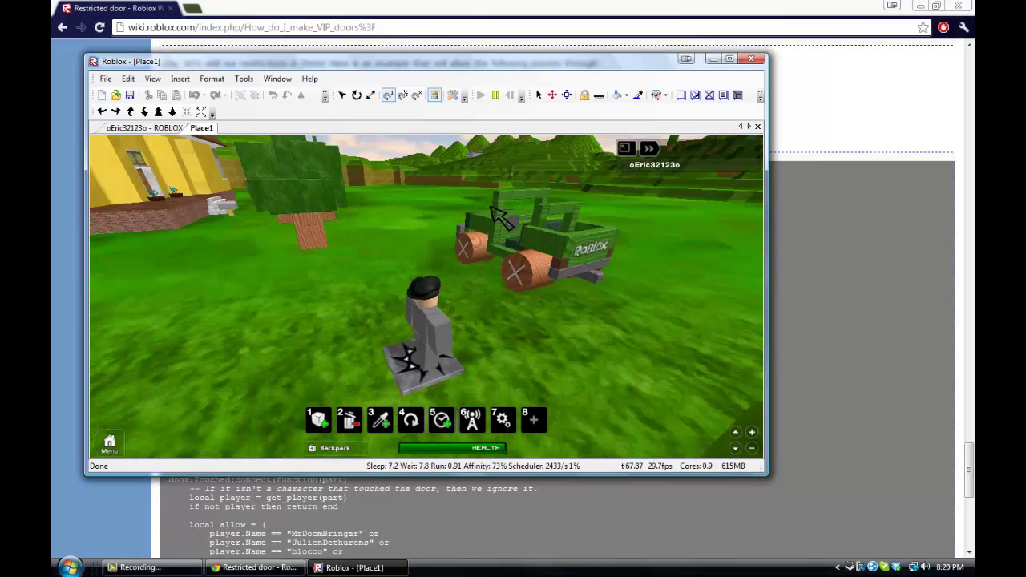
pyautogui.press('Left')
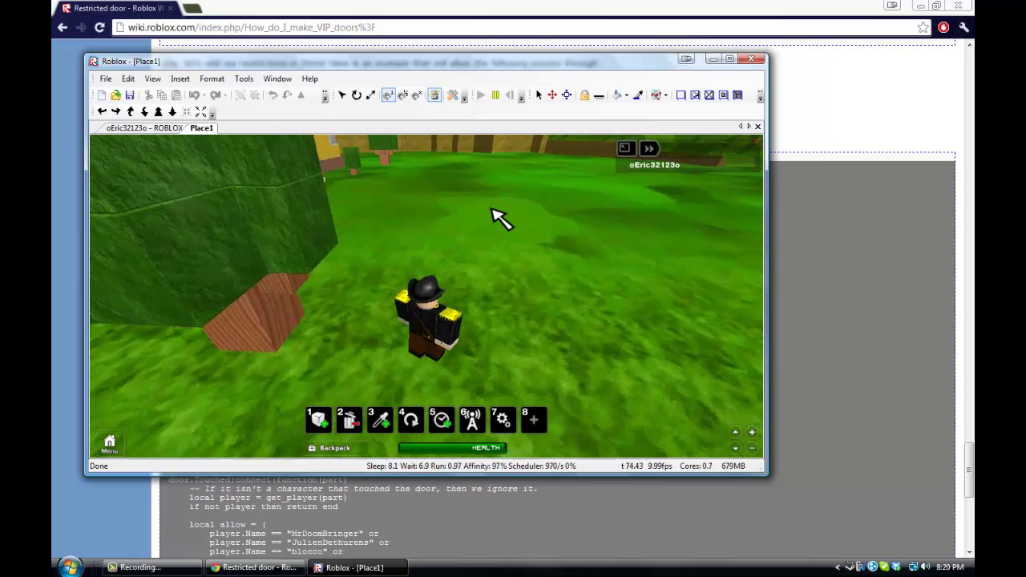
pyautogui.press('Left')
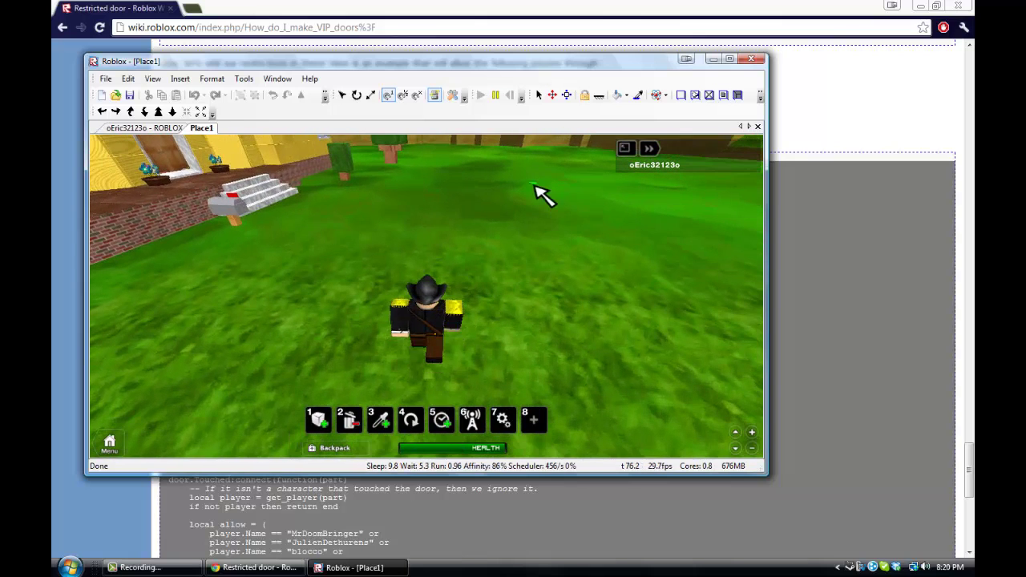
pyautogui.click(152, 78)
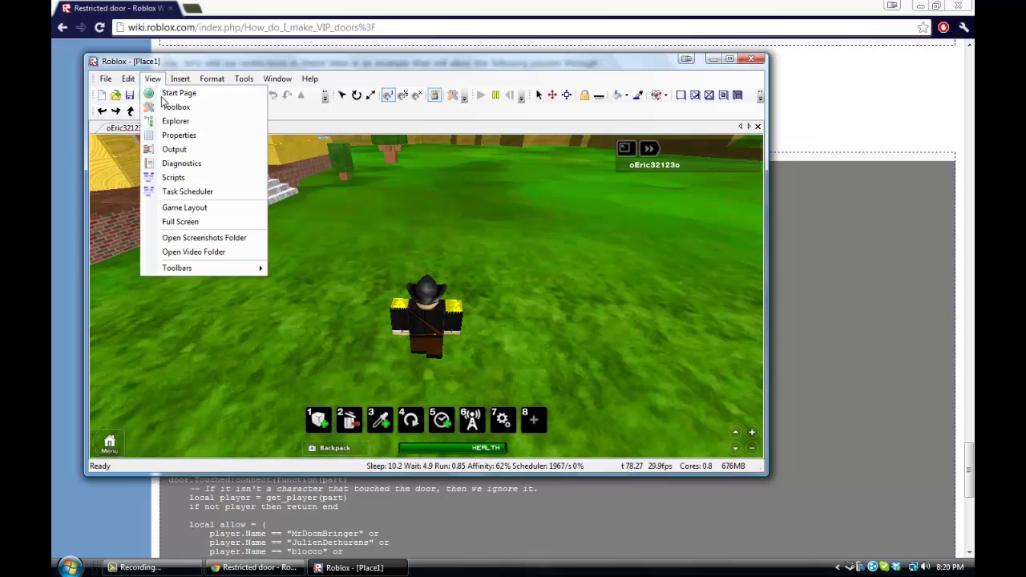
pyautogui.click(172, 121)
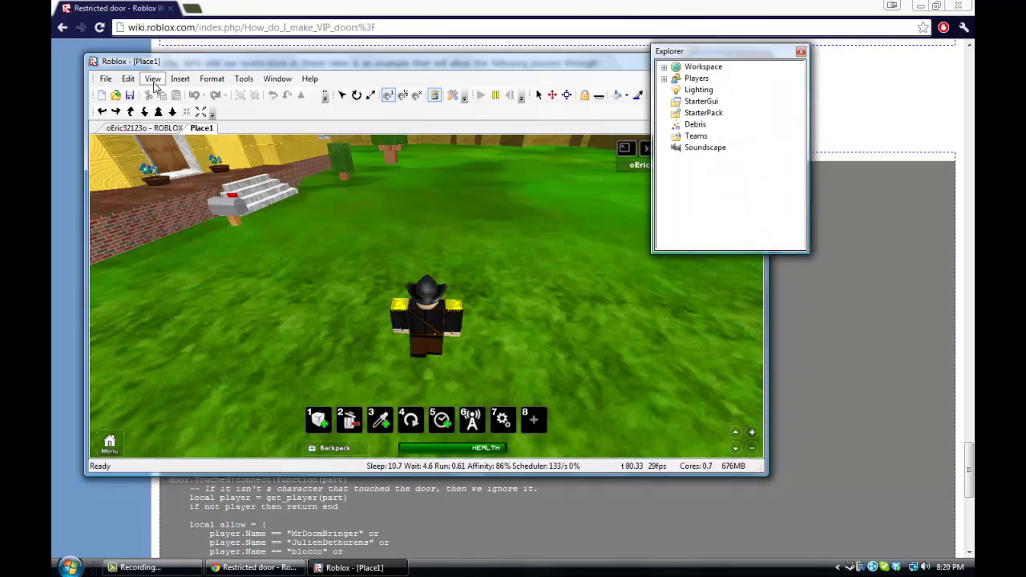
pyautogui.click(175, 108)
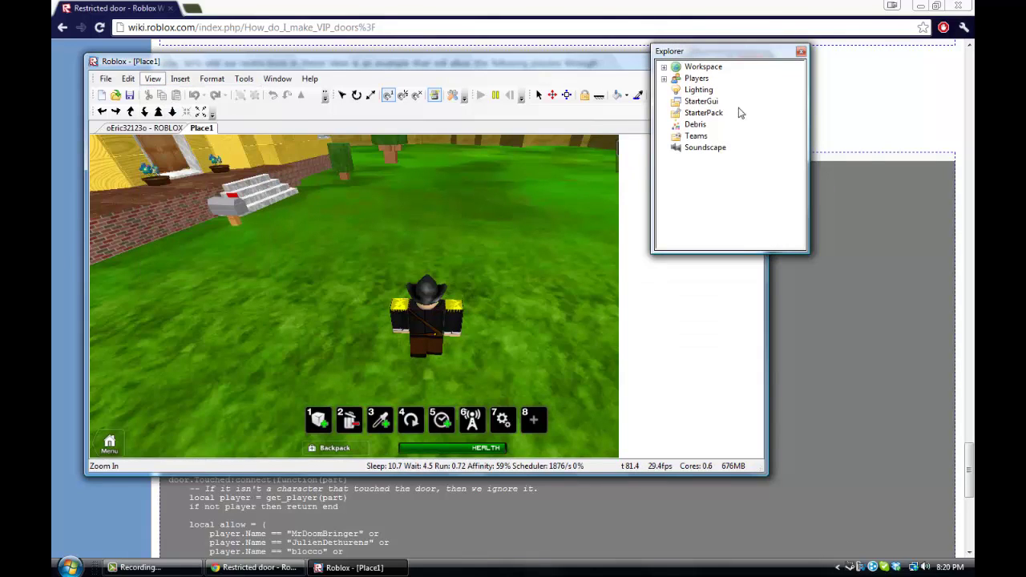
pyautogui.moveTo(703, 53); pyautogui.dragTo(854, 81)
pyautogui.click(153, 79)
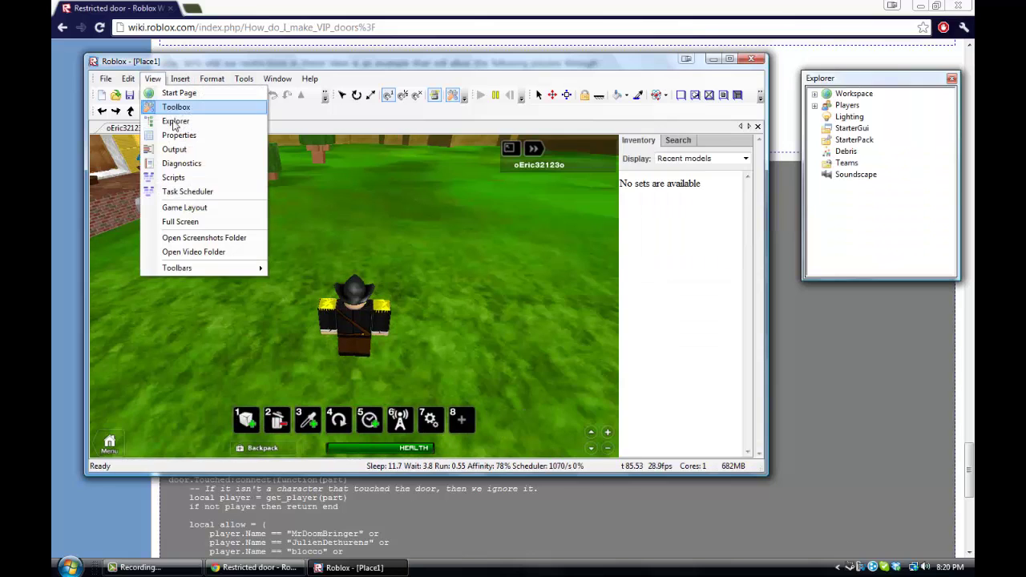
pyautogui.click(184, 135)
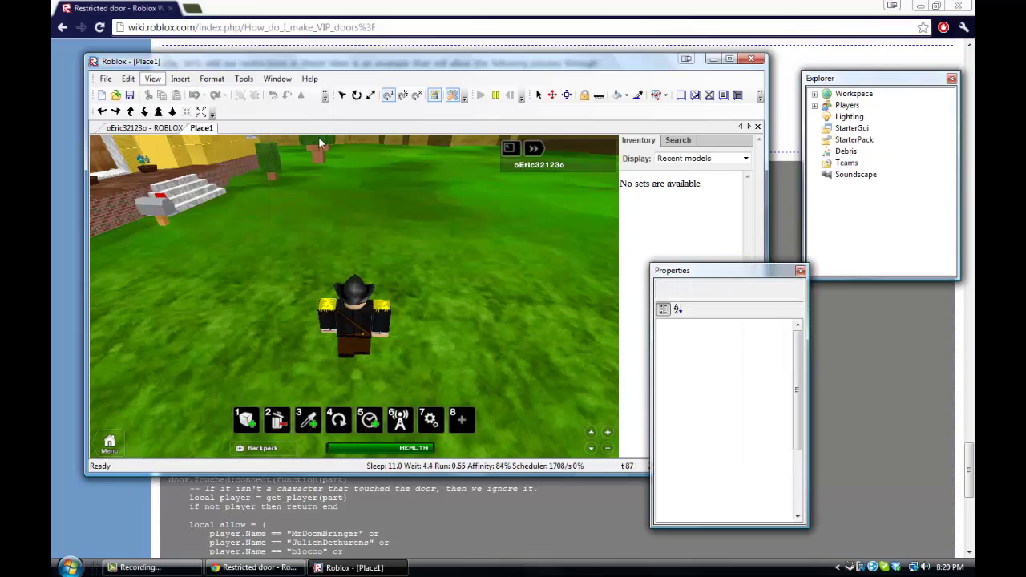
pyautogui.moveTo(726, 272); pyautogui.dragTo(873, 298)
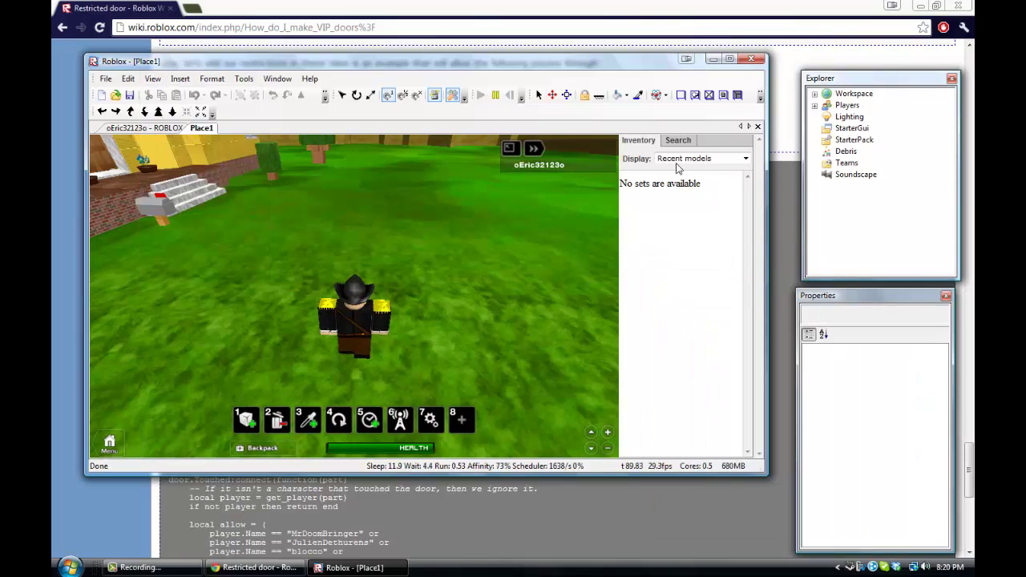
# Step: Insert a Green Plastic Brick from the Toolbox Bricks category and nudge it beside the character
pyautogui.click(679, 159)
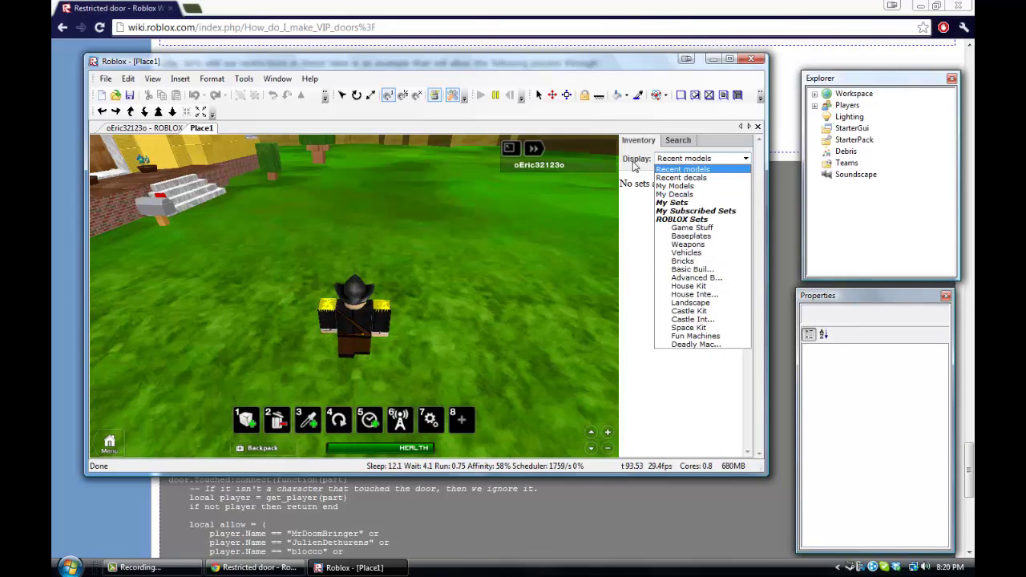
pyautogui.click(683, 260)
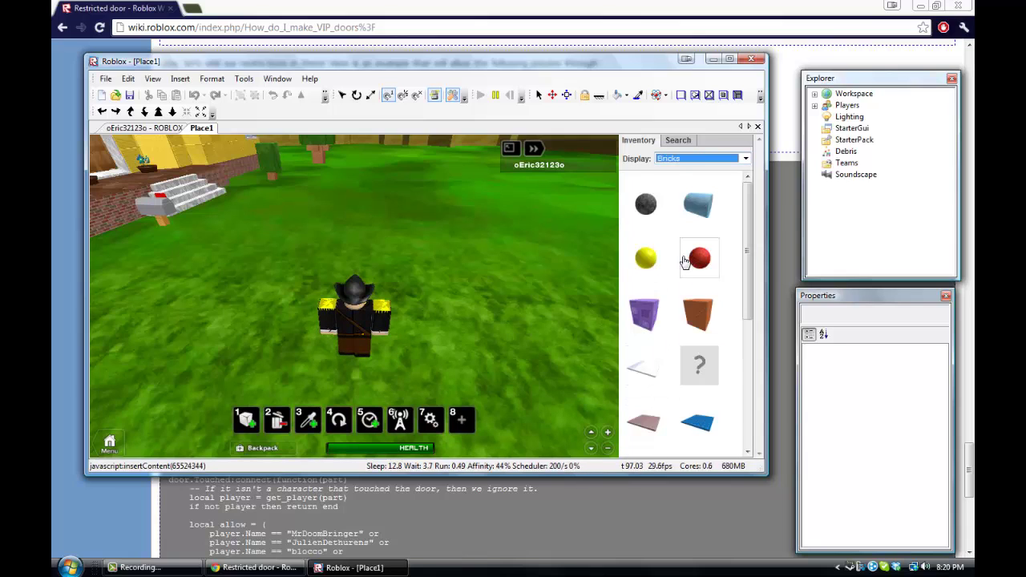
pyautogui.scroll(-1, 682, 264)
pyautogui.scroll(-2, 674, 280)
pyautogui.scroll(-1, 662, 305)
pyautogui.scroll(-1, 649, 329)
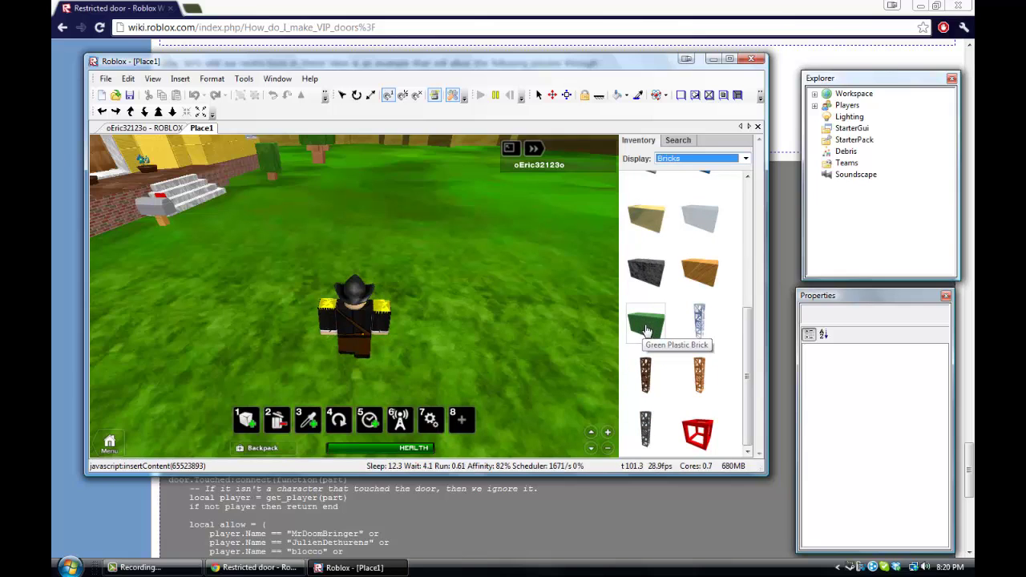
pyautogui.click(647, 330)
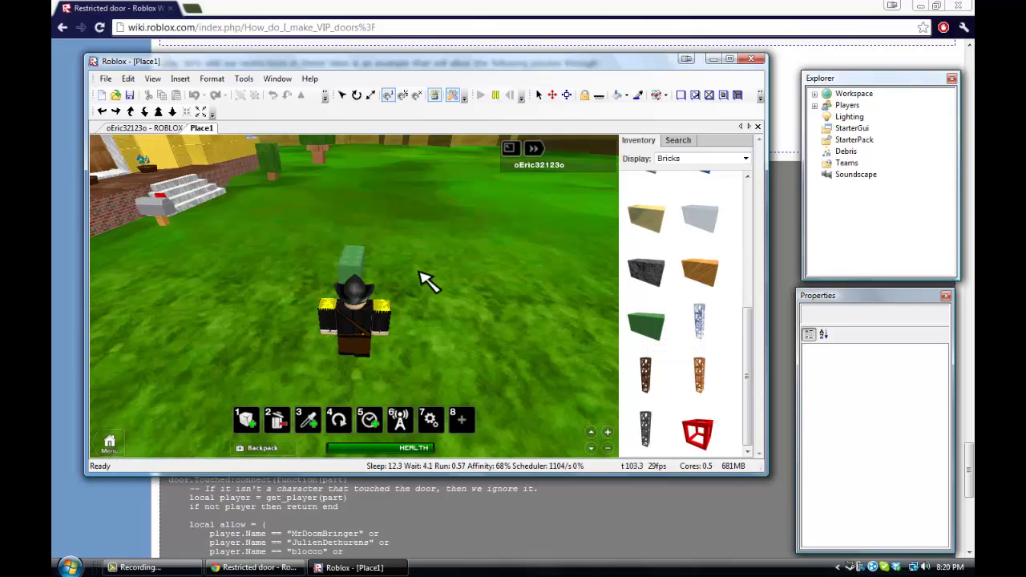
pyautogui.click(393, 267)
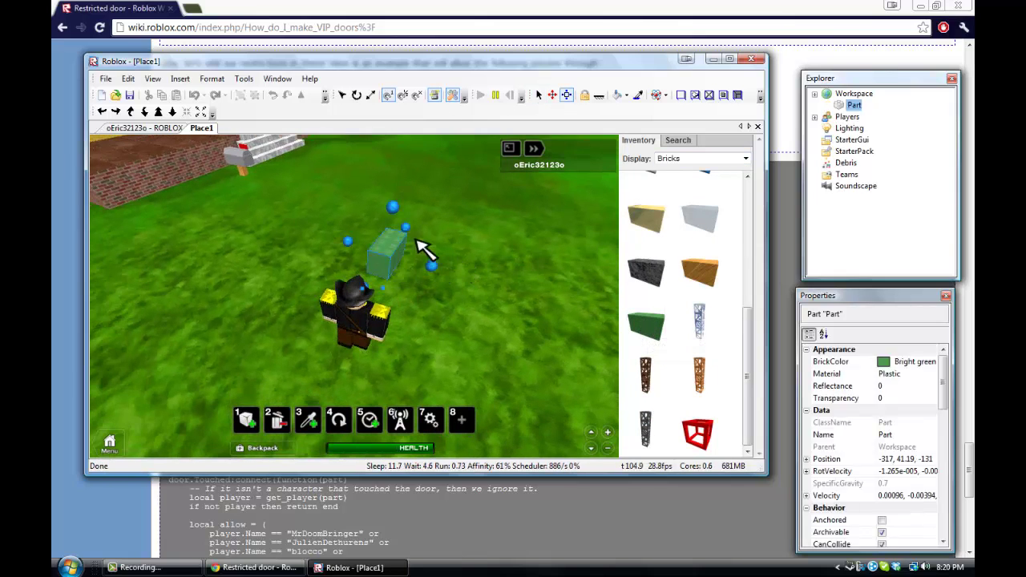
pyautogui.moveTo(401, 240); pyautogui.dragTo(392, 238)
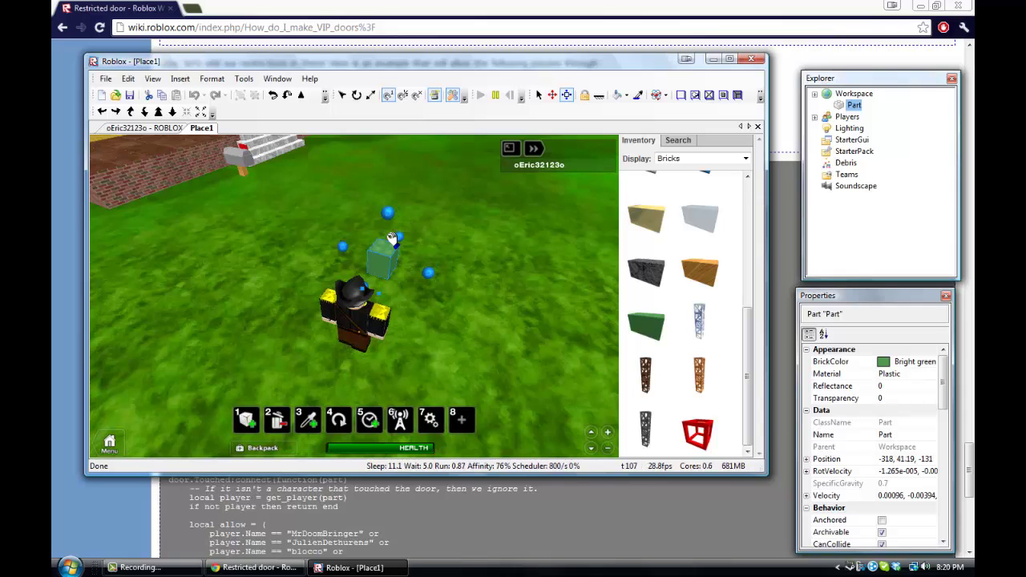
# Step: Resize the green brick wider and much taller into a wall
pyautogui.moveTo(428, 275); pyautogui.dragTo(484, 290)
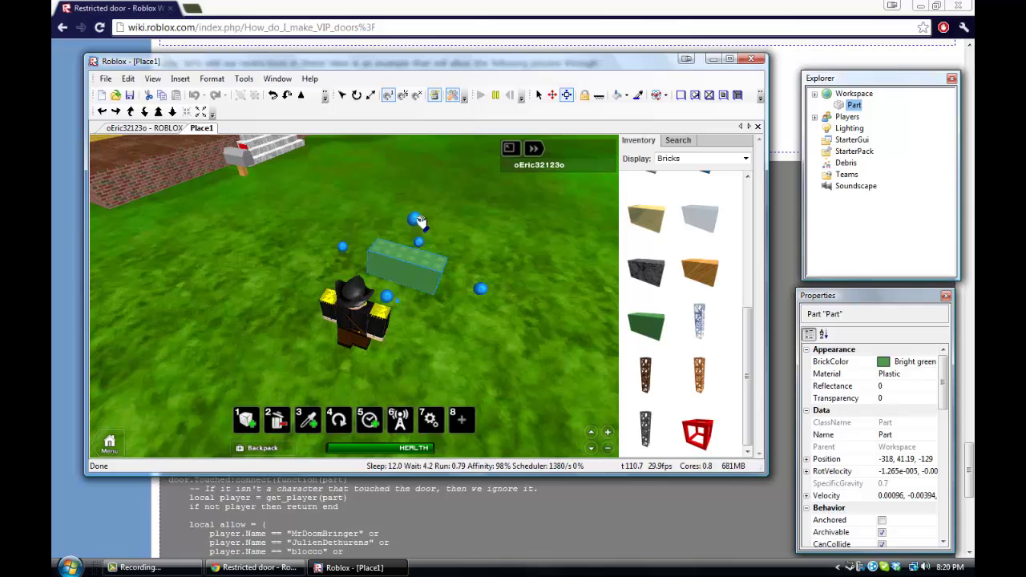
pyautogui.moveTo(431, 218); pyautogui.dragTo(453, 148)
pyautogui.moveTo(487, 218)
pyautogui.mouseDown(button='right')
pyautogui.moveTo(516, 217)
pyautogui.moveTo(487, 222)
pyautogui.mouseUp(button='right')
pyautogui.click(511, 218)
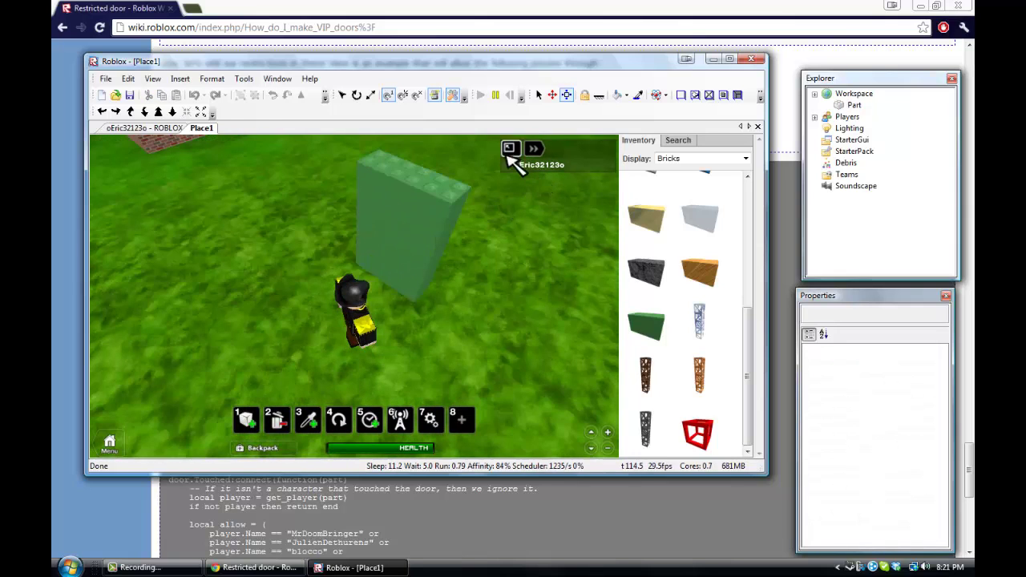
# Step: Paint the wall red with the paint bucket tool
pyautogui.click(624, 96)
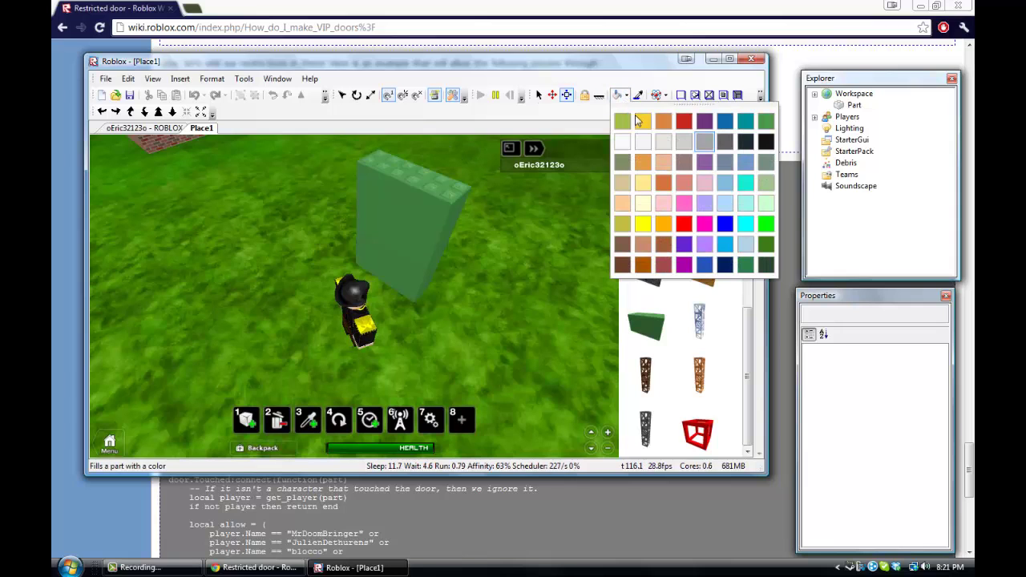
pyautogui.click(684, 122)
pyautogui.click(420, 201)
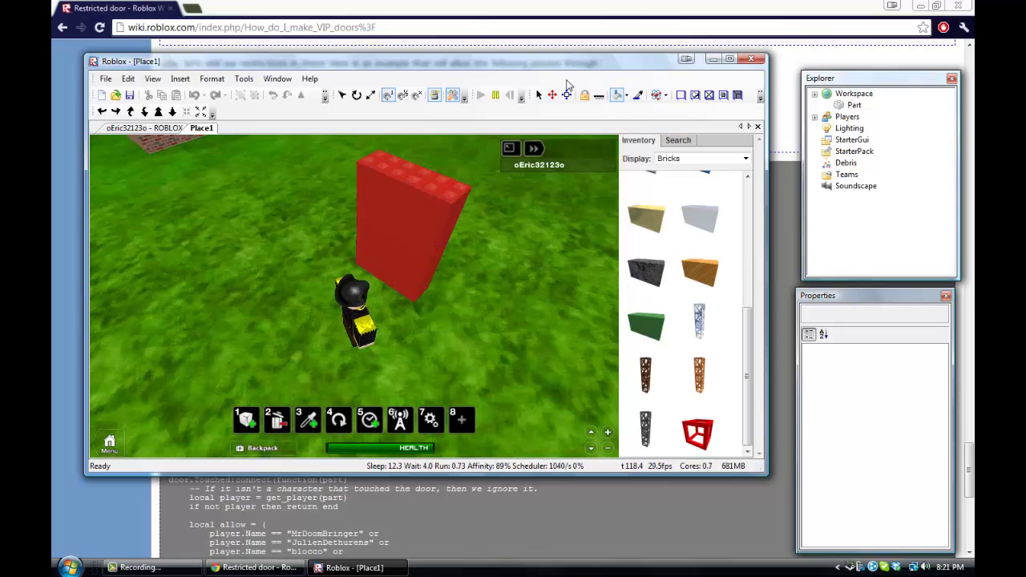
pyautogui.click(599, 97)
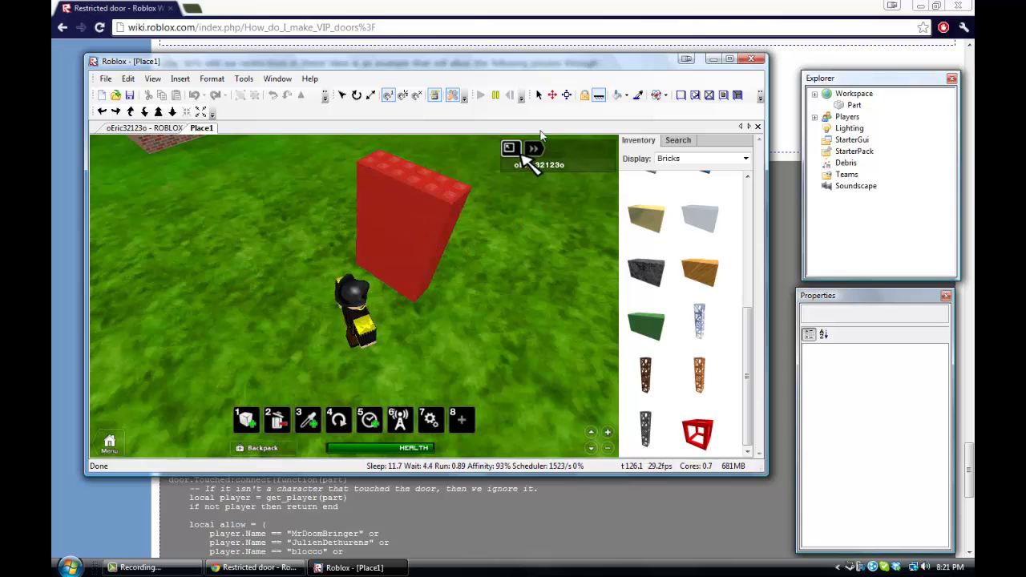
pyautogui.press('Left')
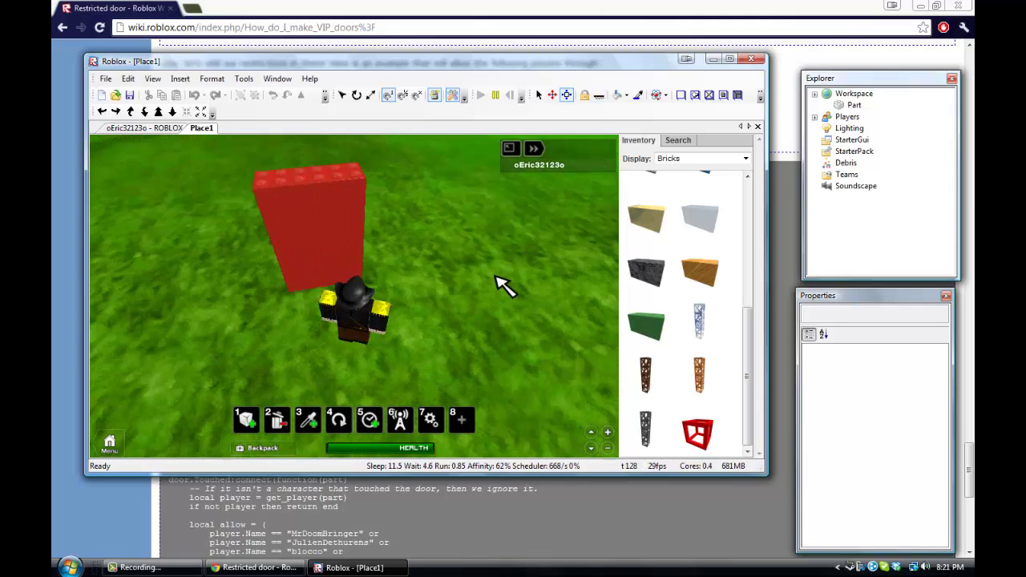
pyautogui.press('Left')
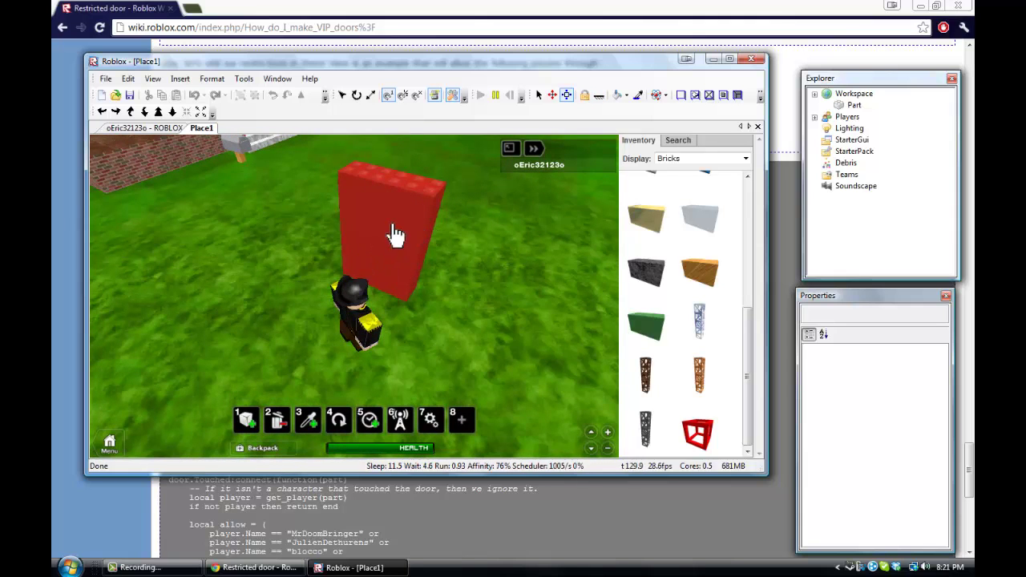
# Step: Insert a Script object into the red wall Part and open it in the editor
pyautogui.click(395, 234)
pyautogui.click(180, 78)
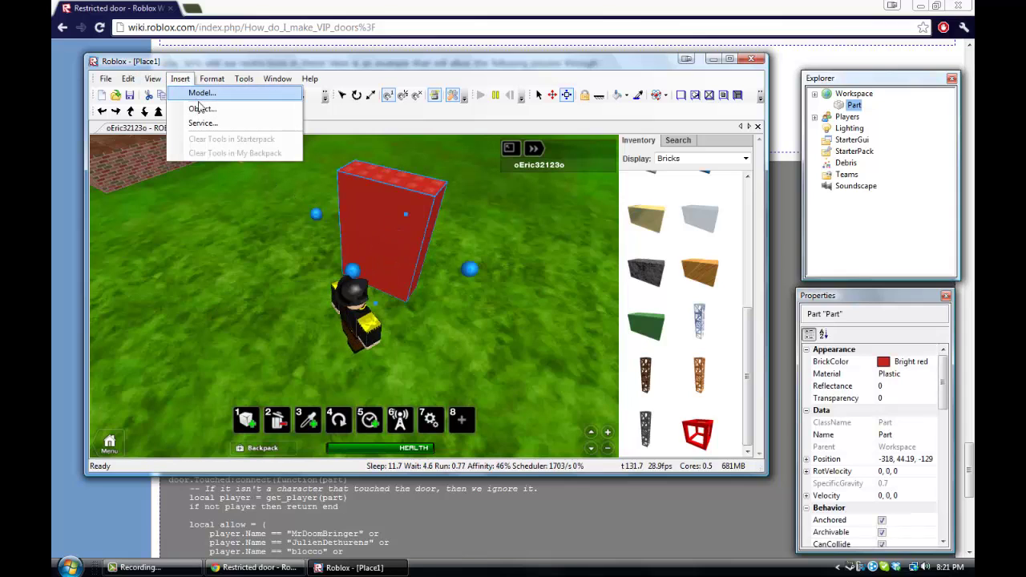
pyautogui.click(182, 80)
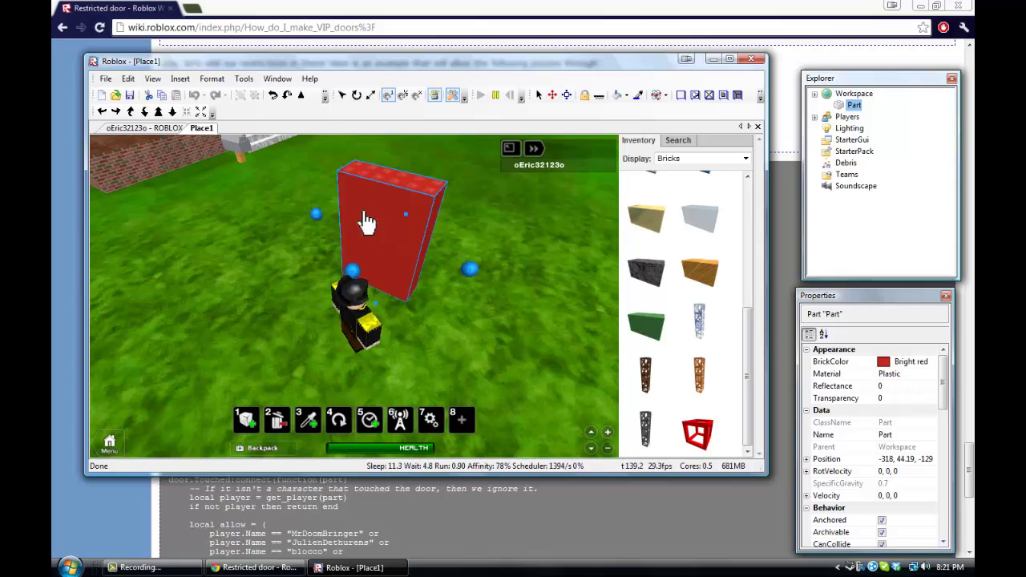
pyautogui.click(182, 82)
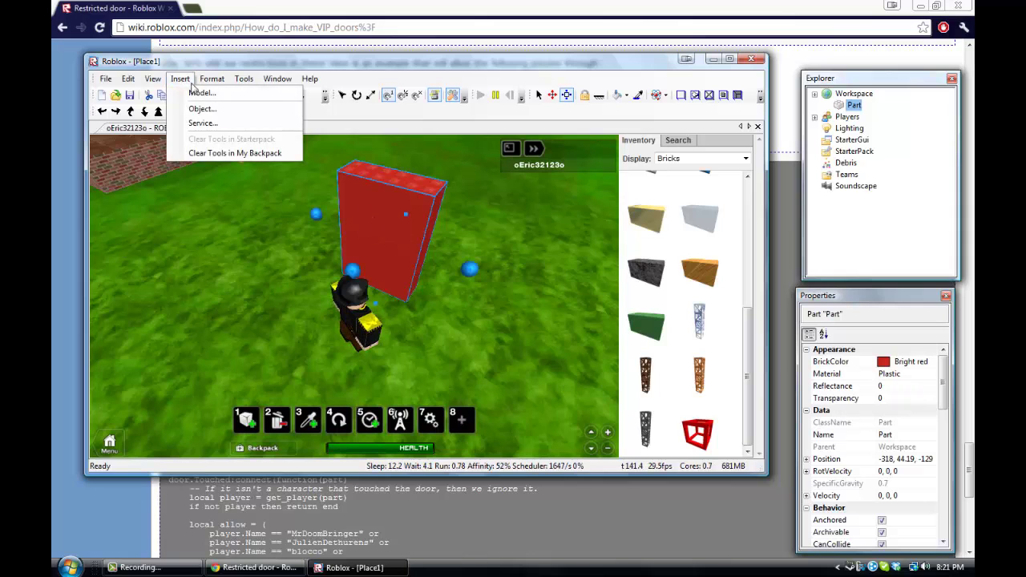
pyautogui.click(224, 117)
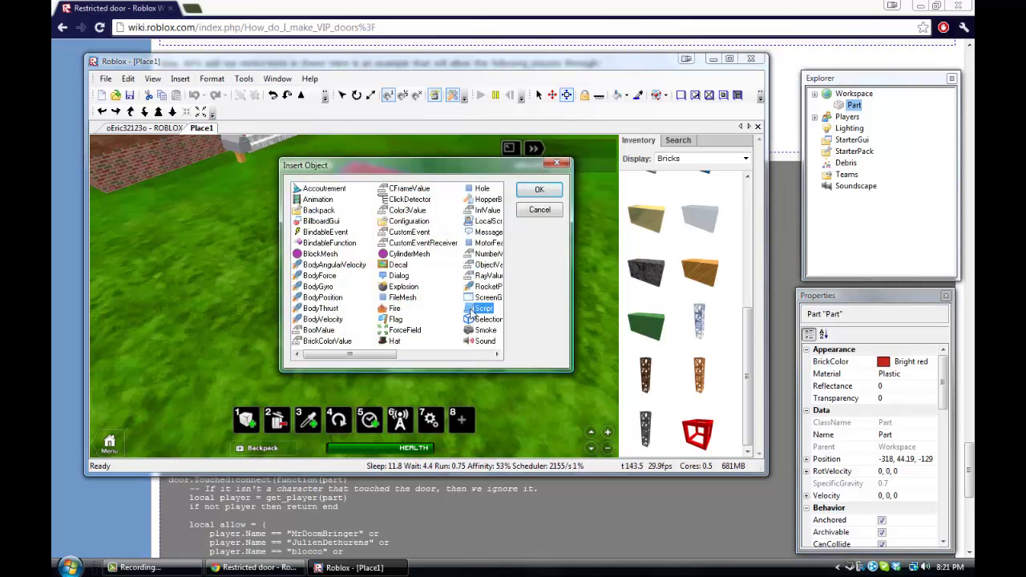
pyautogui.doubleClick(472, 311)
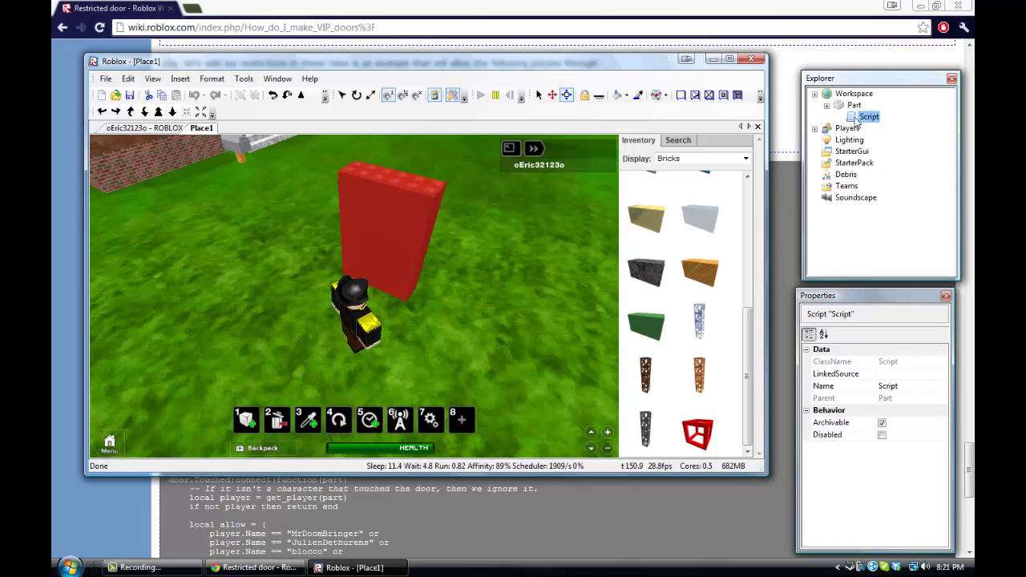
pyautogui.doubleClick(857, 121)
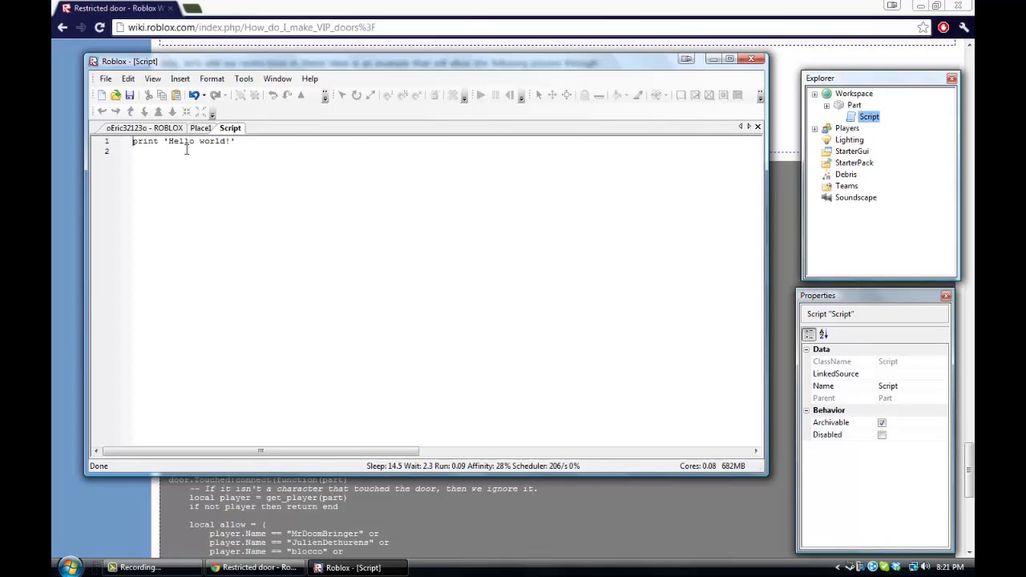
# Step: Clear the Hello world placeholder and copy the full door script from the wiki
pyautogui.hotkey('ctrl', 'a')
pyautogui.press('BackSpace')
pyautogui.click(330, 483)
pyautogui.scroll(-3, 330, 483)
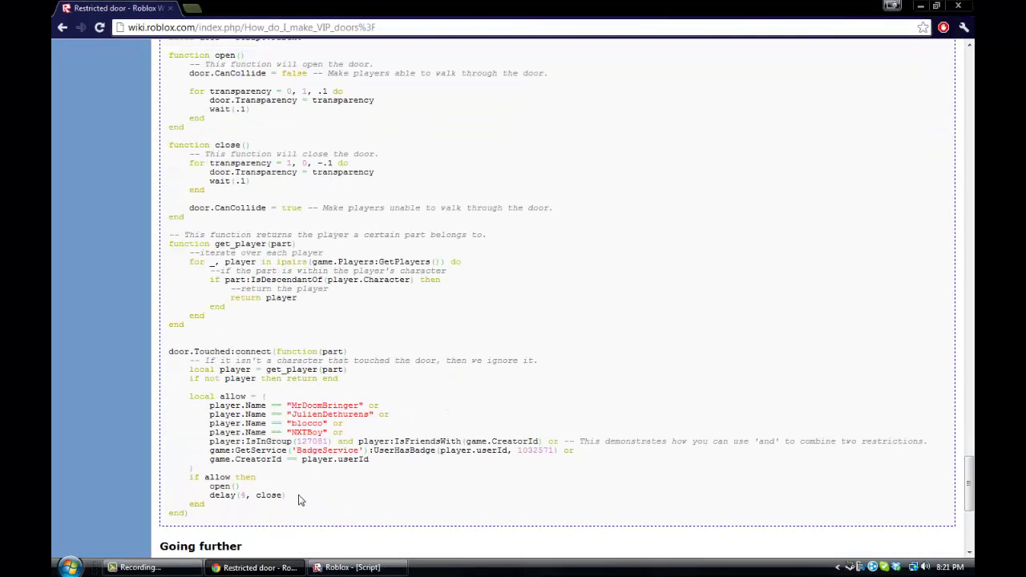
pyautogui.moveTo(244, 519)
pyautogui.mouseDown()
pyautogui.moveTo(160, 160)
pyautogui.moveTo(158, 44)
pyautogui.moveTo(163, 99)
pyautogui.mouseUp()
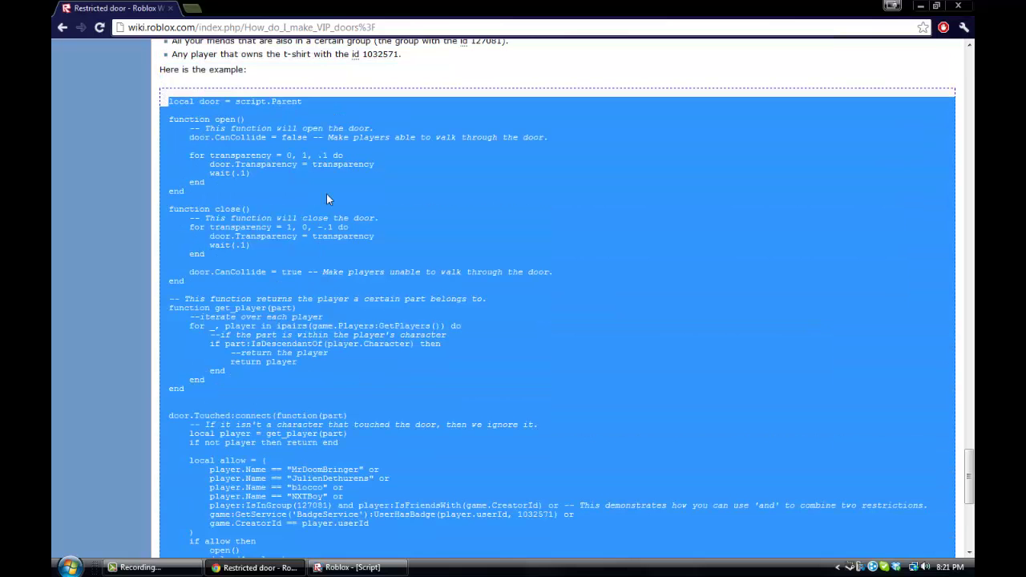
pyautogui.rightClick(311, 197)
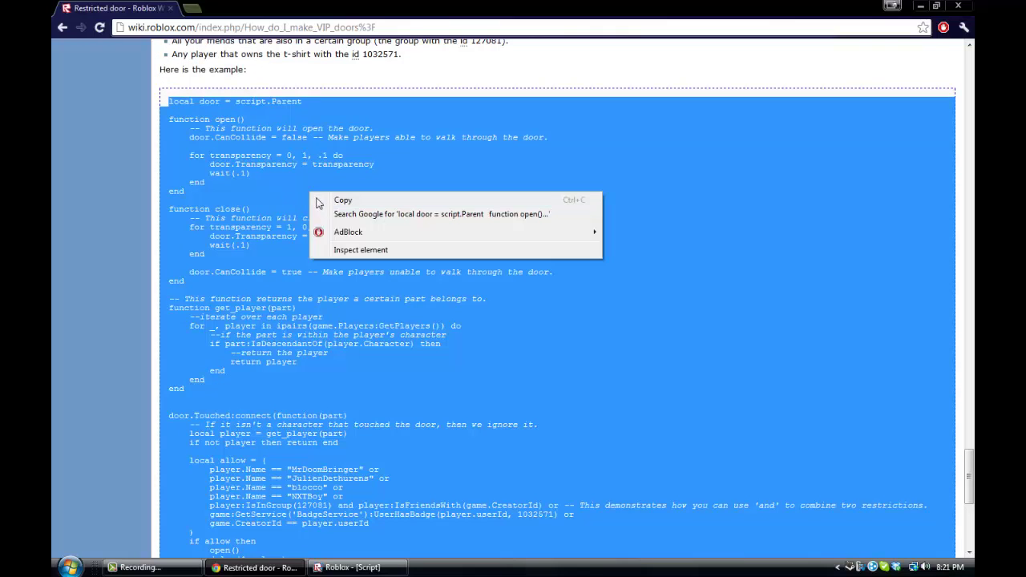
pyautogui.click(329, 202)
# Step: Paste the copied restricted door code into the empty Script
pyautogui.click(353, 568)
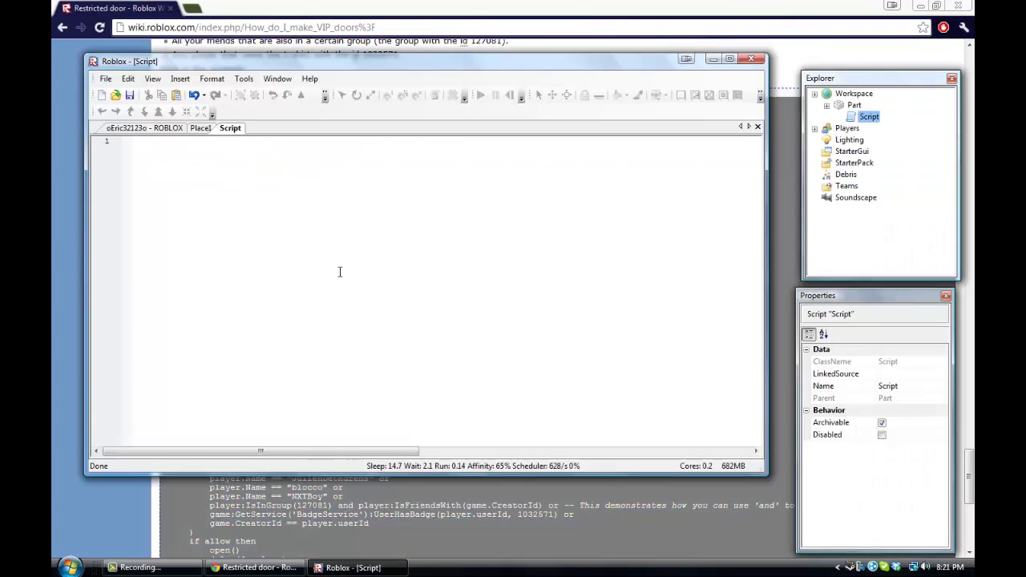
pyautogui.rightClick(338, 272)
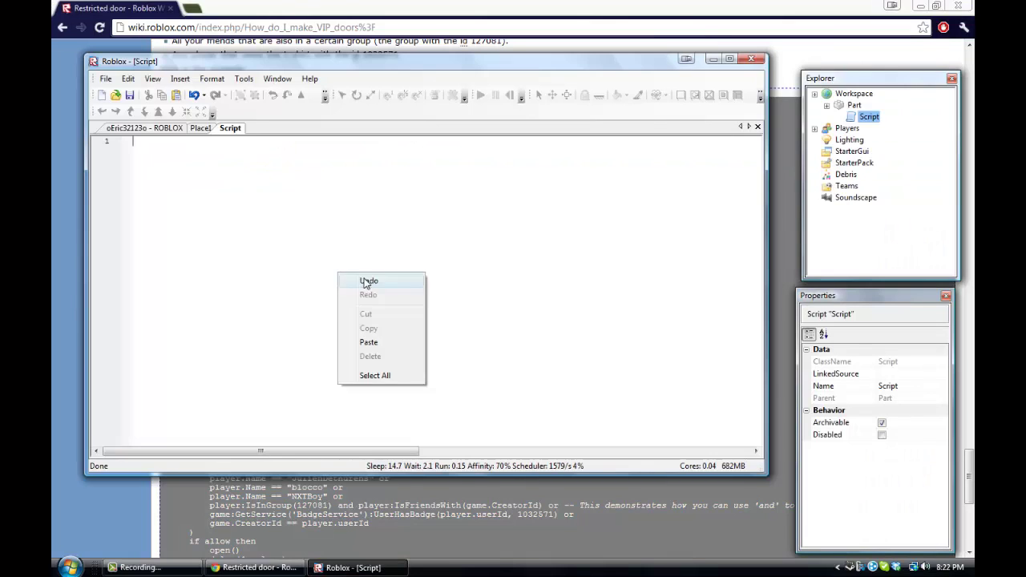
pyautogui.click(368, 342)
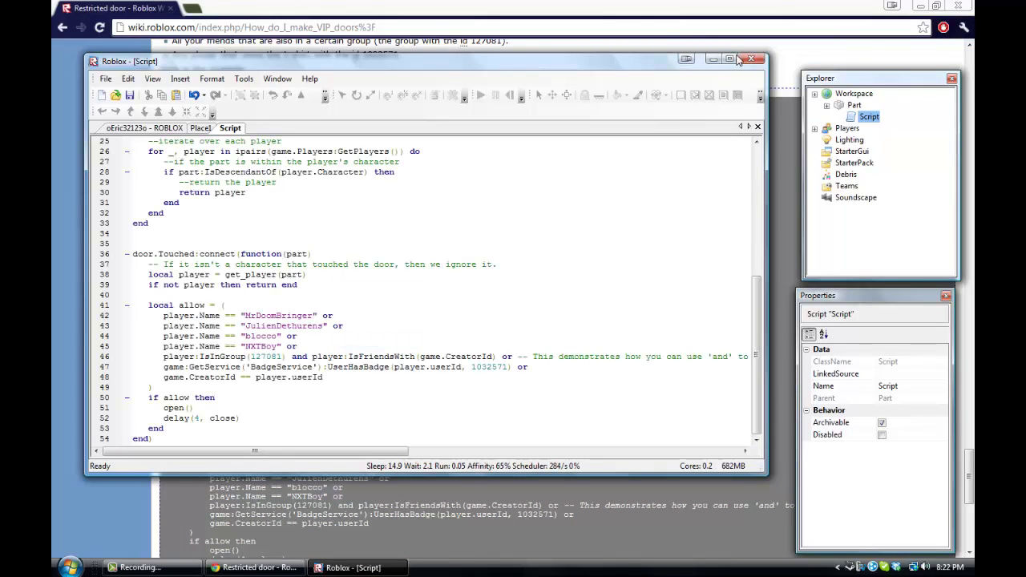
# Step: Maximize the script editor and delete the extra allow conditions on lines 43–48
pyautogui.click(731, 59)
pyautogui.scroll(4, 270, 428)
pyautogui.scroll(-4, 270, 428)
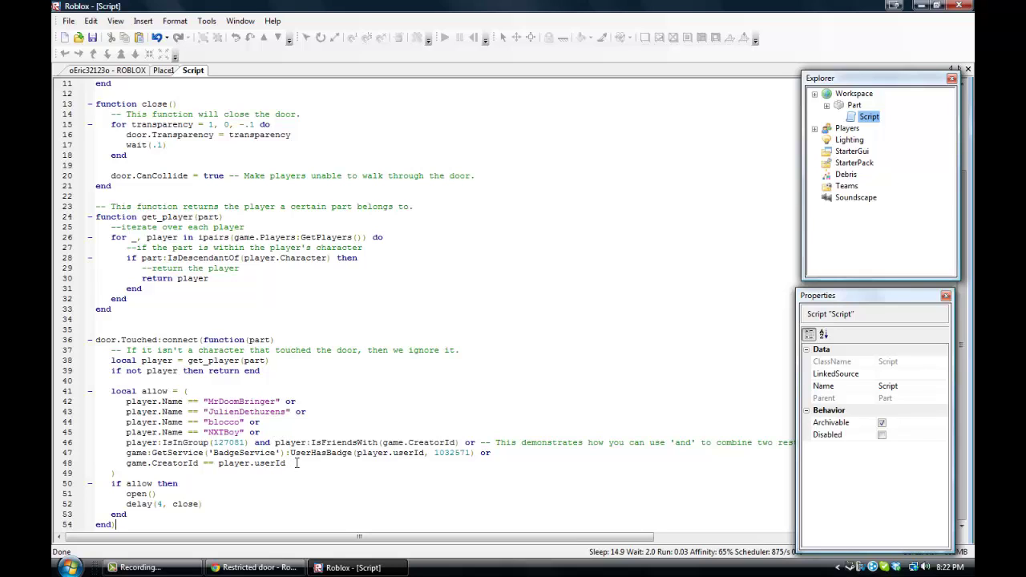
pyautogui.moveTo(300, 464)
pyautogui.mouseDown()
pyautogui.moveTo(95, 443)
pyautogui.moveTo(58, 413)
pyautogui.mouseUp()
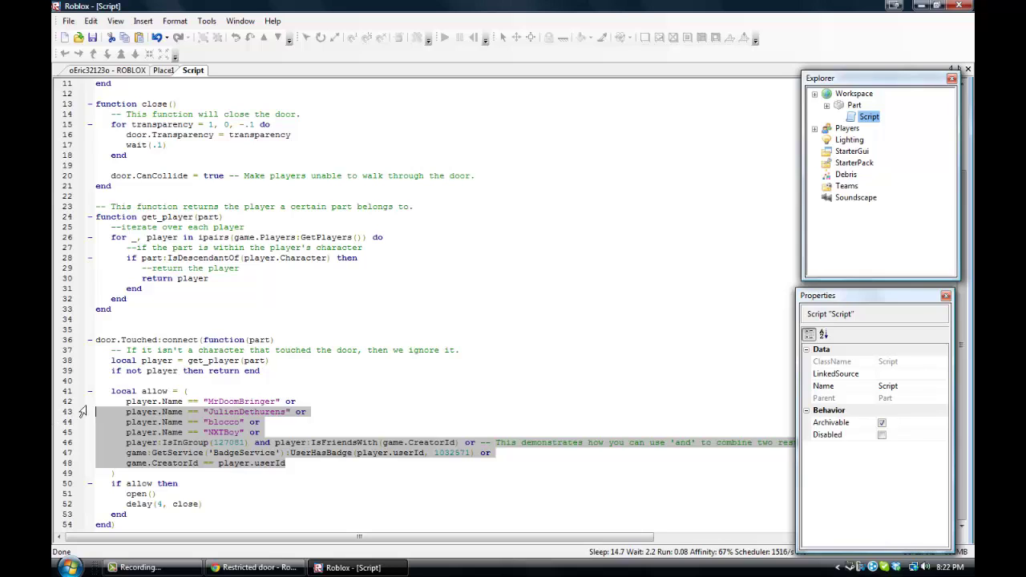
pyautogui.press('Delete')
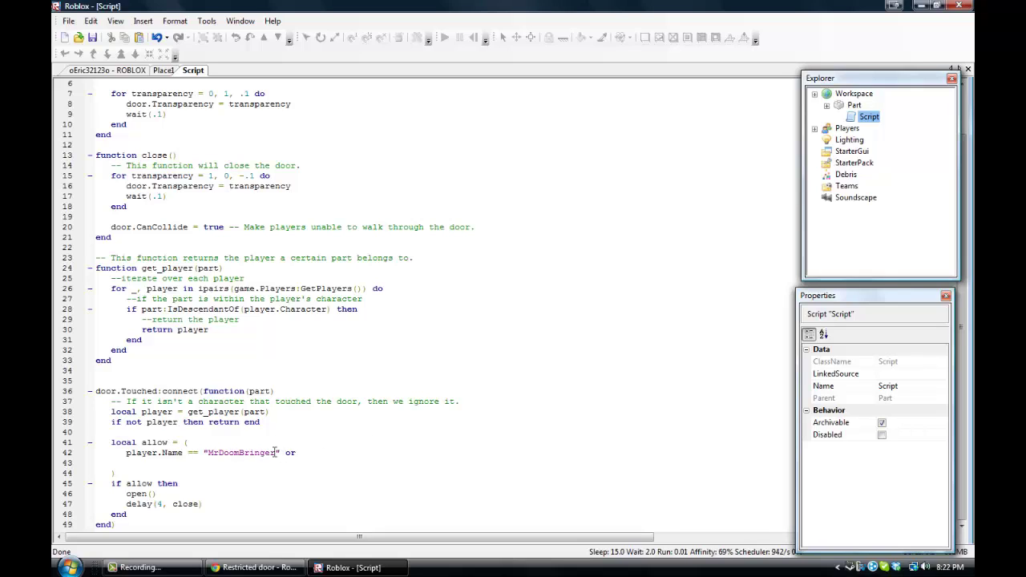
pyautogui.moveTo(276, 453); pyautogui.dragTo(210, 455)
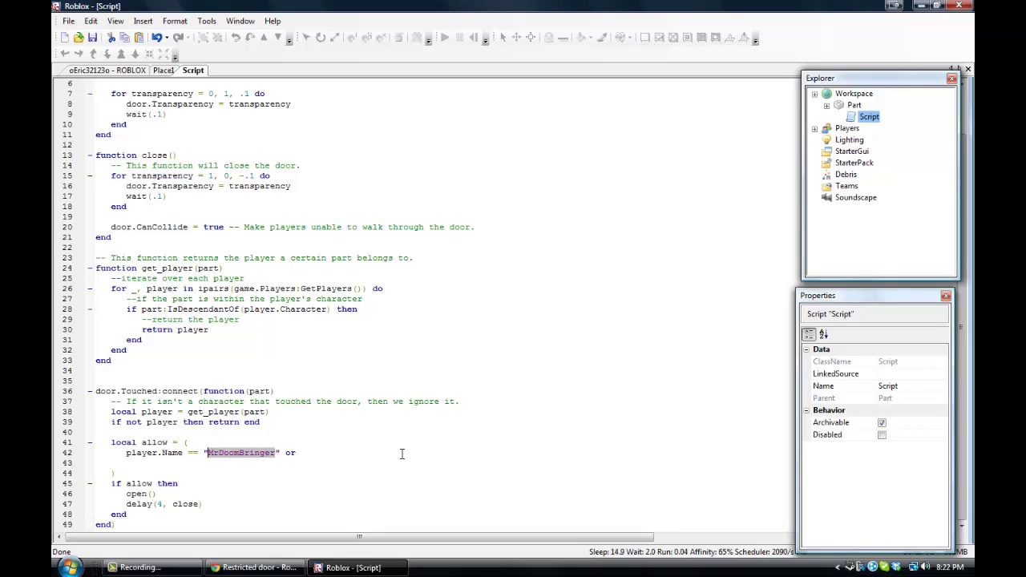
pyautogui.write('oEric32123o')
pyautogui.press('Return')
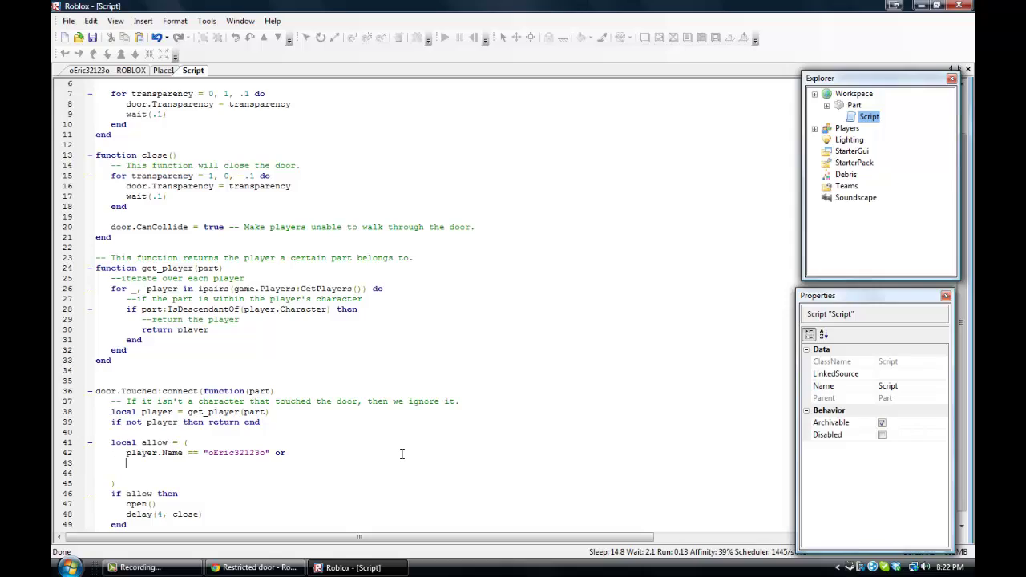
# Step: Select the player.Name example under the wiki's 'Being a certain player' section, then return to Studio
pyautogui.click(255, 568)
pyautogui.click(391, 340)
pyautogui.scroll(3, 392, 340)
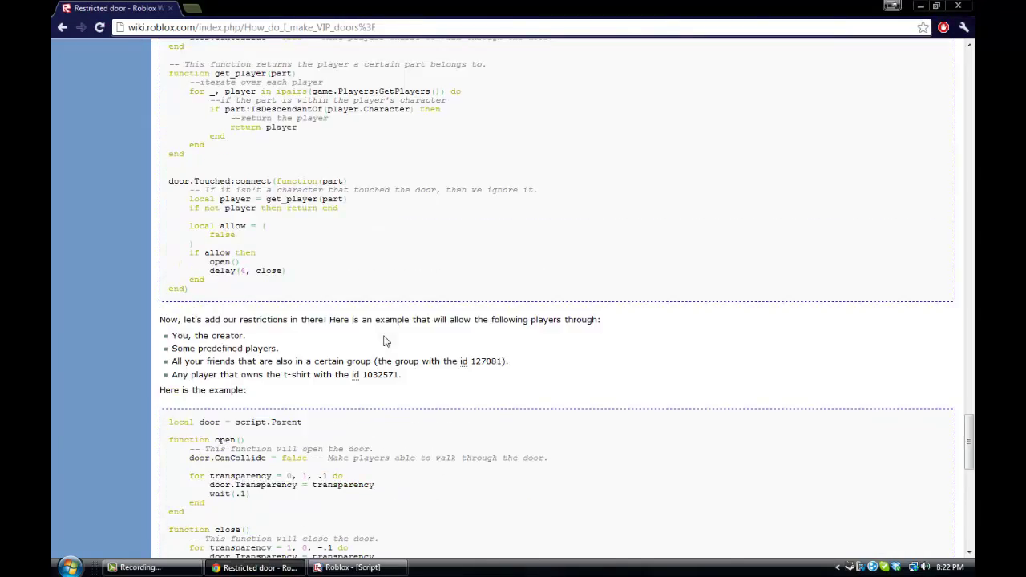
pyautogui.scroll(5, 392, 340)
pyautogui.scroll(1, 392, 337)
pyautogui.scroll(4, 393, 337)
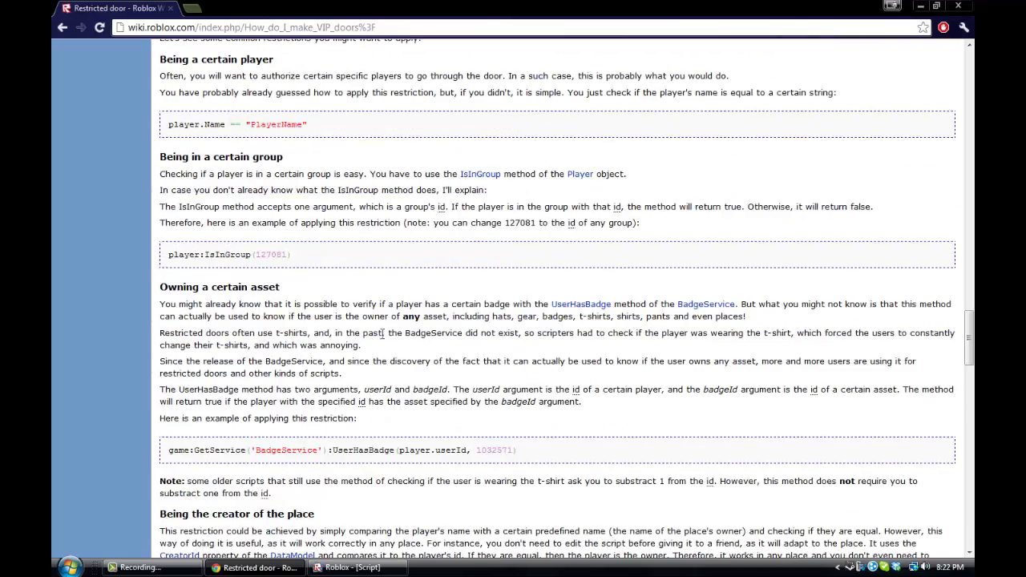
pyautogui.scroll(2, 318, 317)
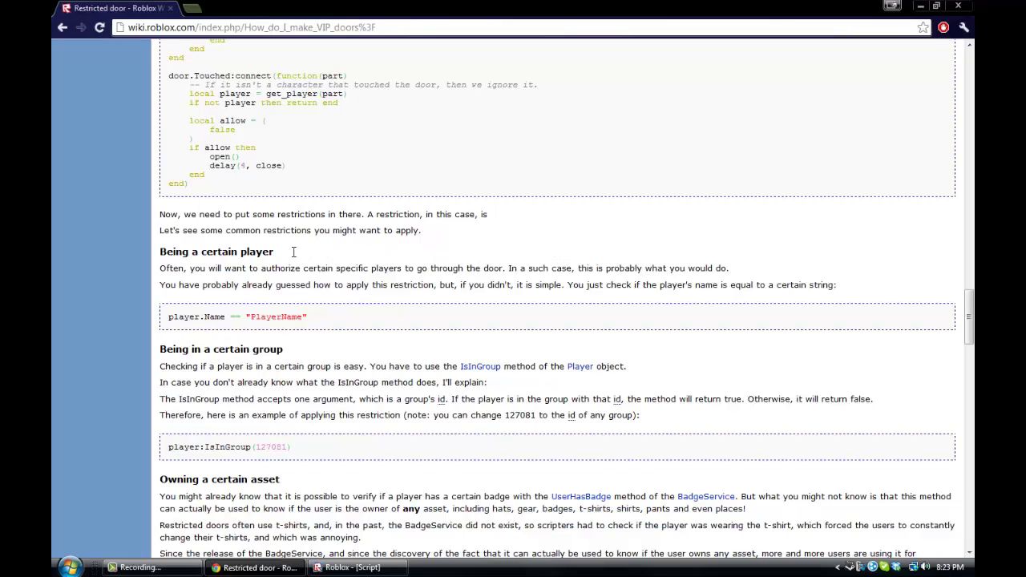
pyautogui.moveTo(294, 252); pyautogui.dragTo(163, 249)
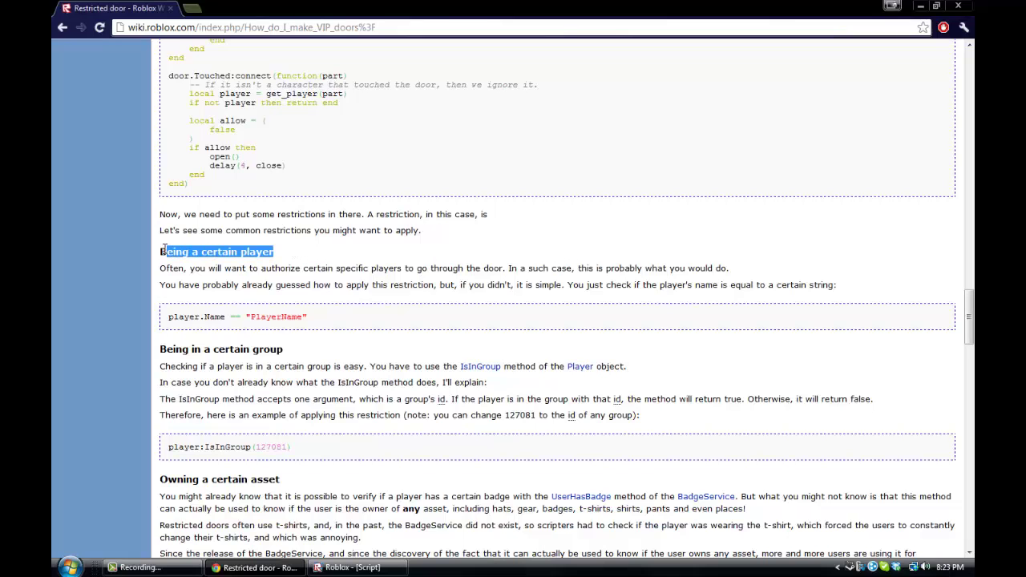
pyautogui.click(385, 326)
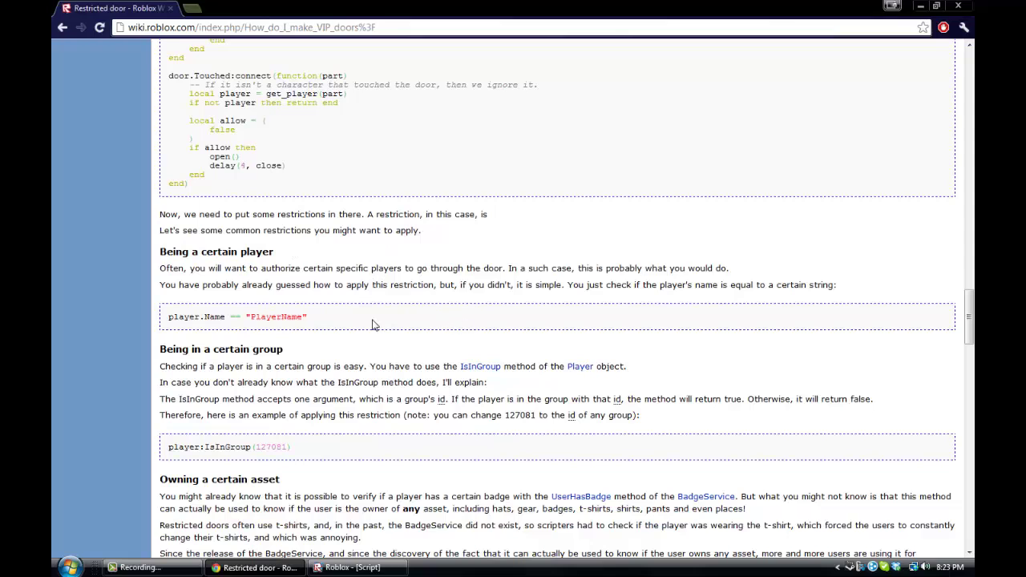
pyautogui.moveTo(373, 324); pyautogui.dragTo(172, 317)
pyautogui.click(353, 568)
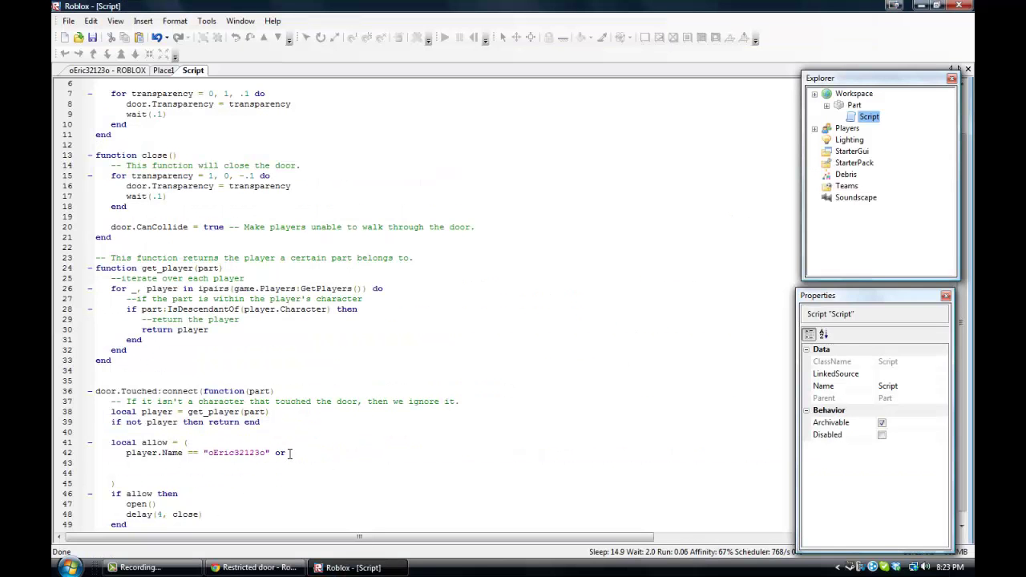
# Step: Paste a copy of the name check onto line 43 and select its PlayerName placeholder
pyautogui.press('Return')
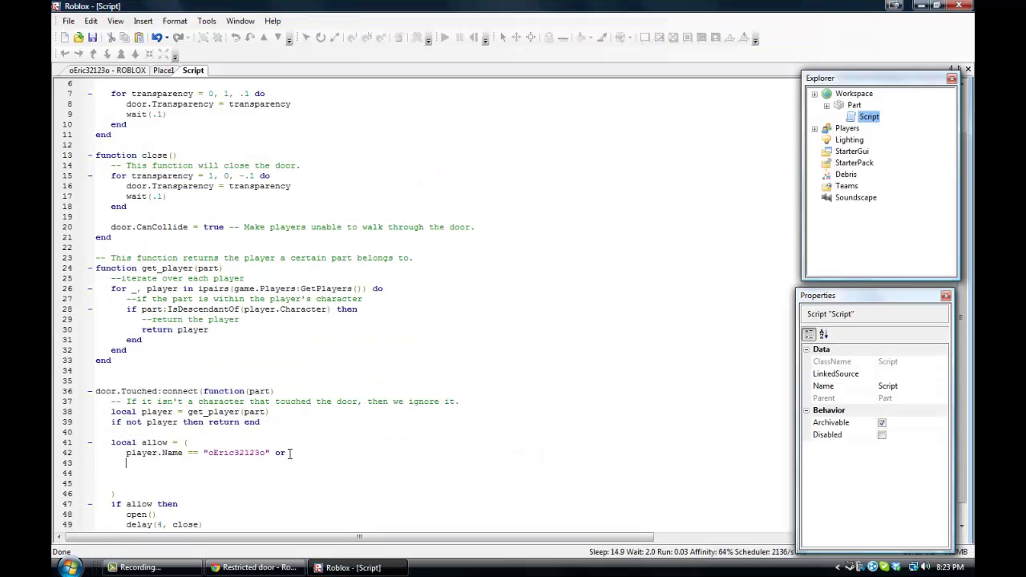
pyautogui.hotkey('ctrl', 'v')
pyautogui.doubleClick(260, 464)
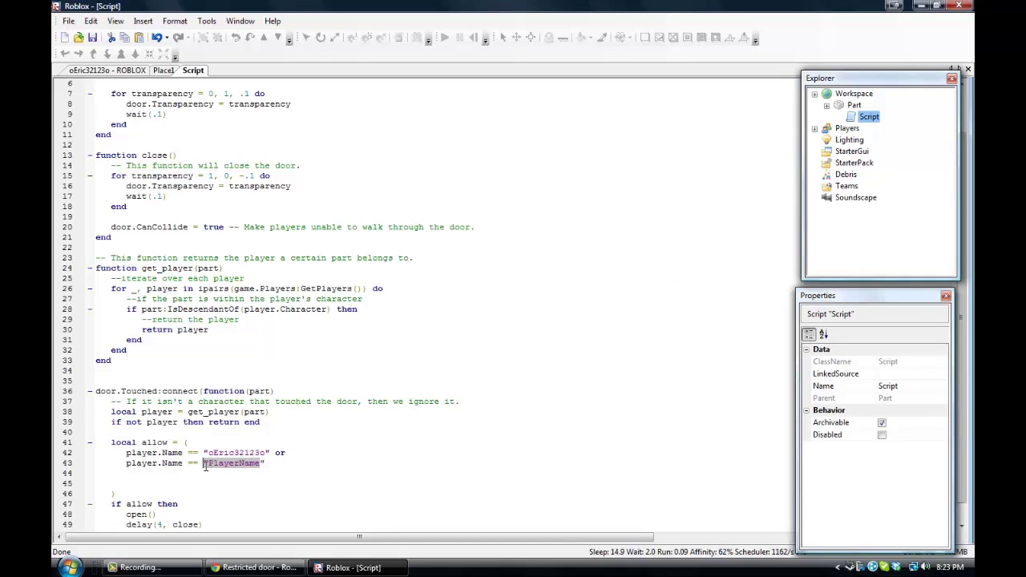
pyautogui.click(287, 453)
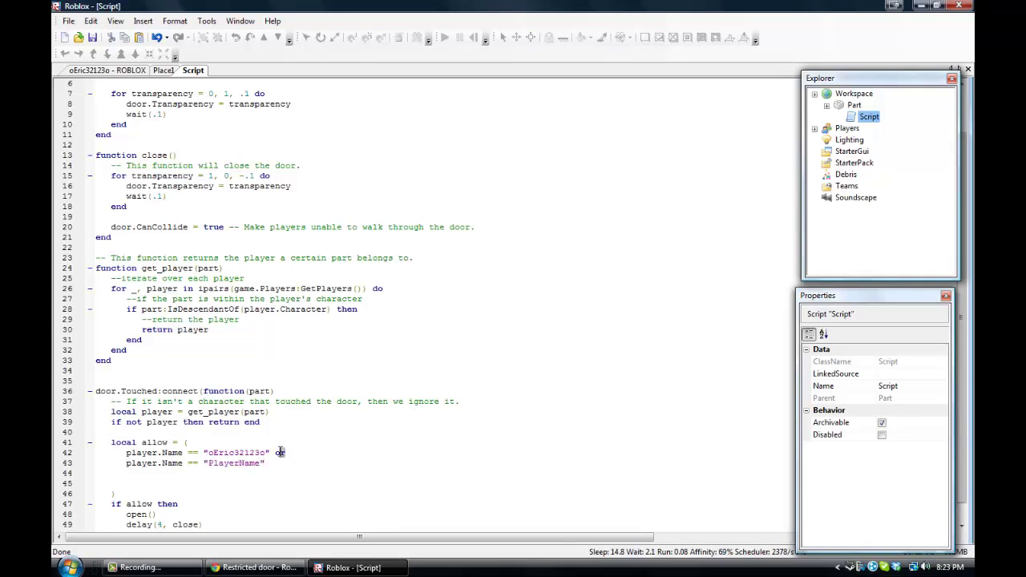
pyautogui.click(293, 454)
pyautogui.write('or')
pyautogui.moveTo(262, 463); pyautogui.dragTo(211, 464)
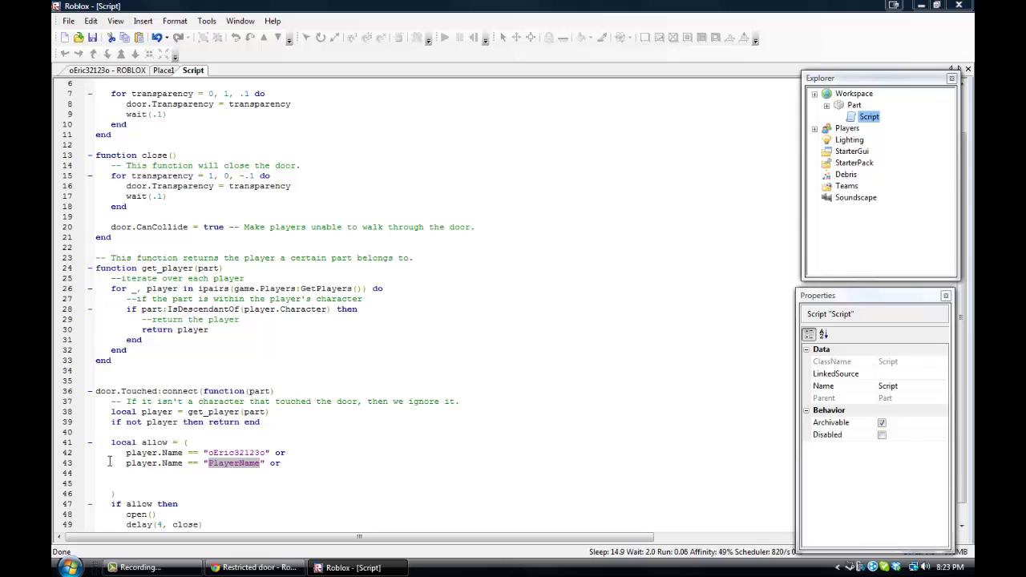
# Step: Study the wiki's player.Name example line for VIP door restrictions
pyautogui.click(264, 568)
pyautogui.click(281, 429)
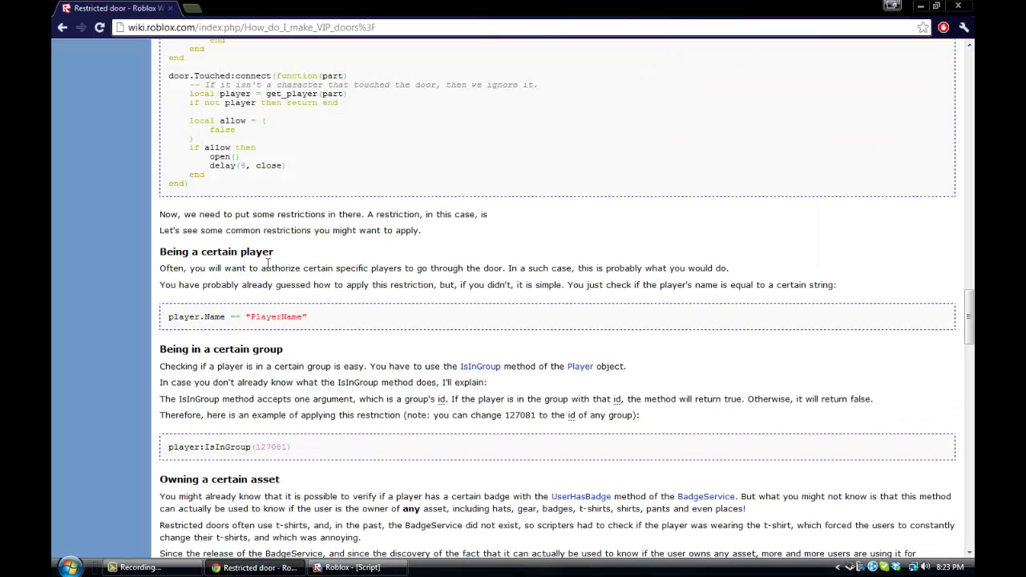
pyautogui.moveTo(314, 323); pyautogui.dragTo(166, 320)
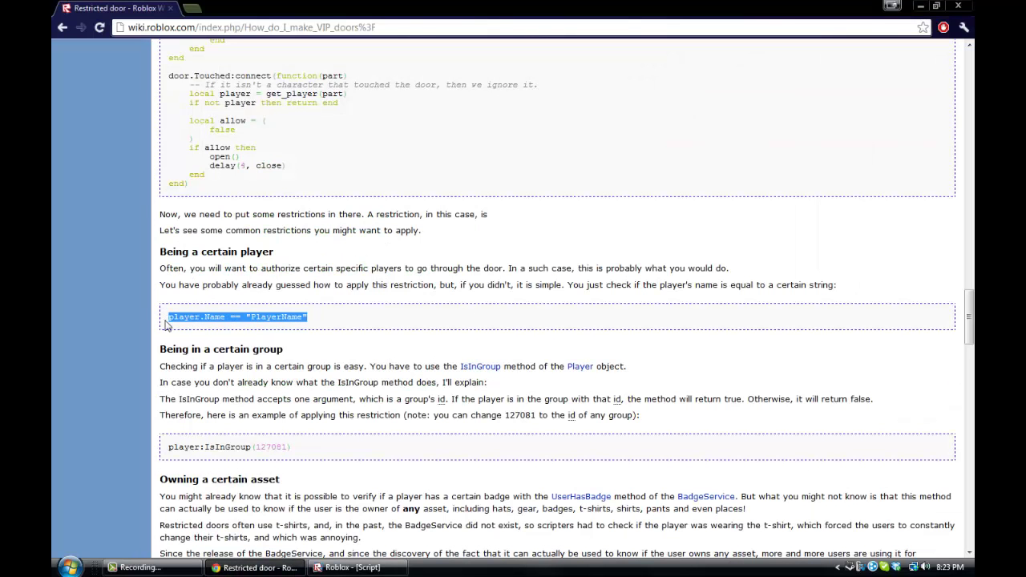
pyautogui.click(359, 322)
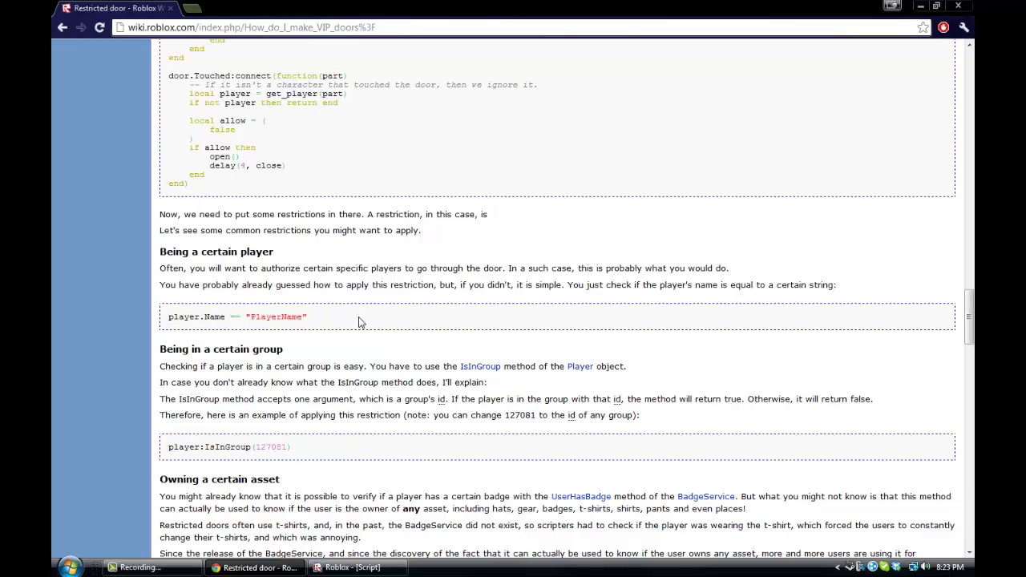
pyautogui.moveTo(358, 321); pyautogui.dragTo(162, 320)
pyautogui.click(436, 316)
pyautogui.scroll(-3, 332, 312)
pyautogui.scroll(2, 358, 317)
pyautogui.scroll(2, 357, 316)
pyautogui.moveTo(338, 318); pyautogui.dragTo(124, 314)
pyautogui.click(320, 322)
# Step: Read the 'Being a certain player' section and the group and asset examples below it
pyautogui.scroll(-2, 308, 317)
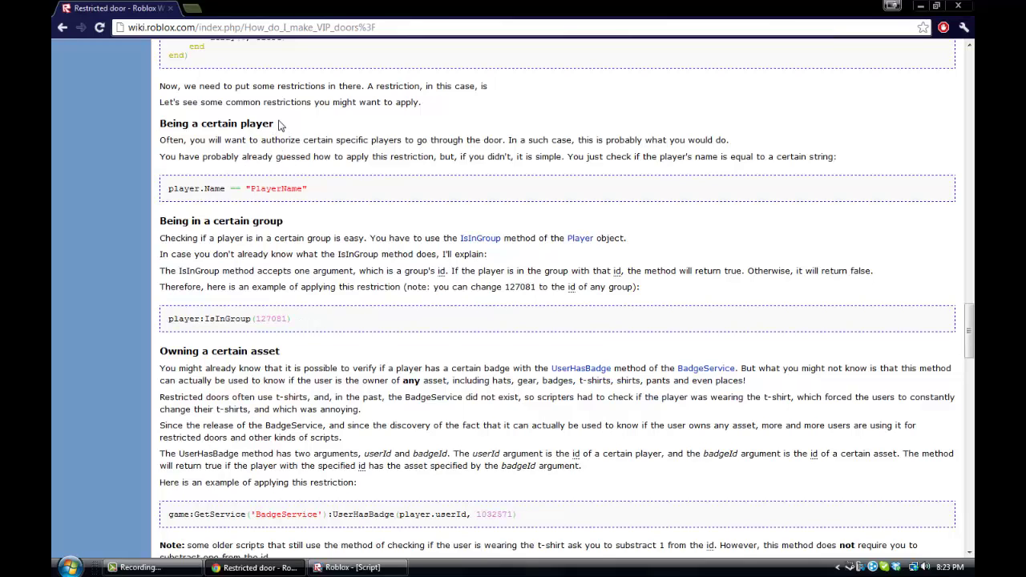
pyautogui.moveTo(278, 122); pyautogui.dragTo(154, 124)
pyautogui.moveTo(312, 131); pyautogui.dragTo(122, 126)
pyautogui.click(374, 127)
pyautogui.scroll(-3, 247, 179)
pyautogui.scroll(4, 229, 378)
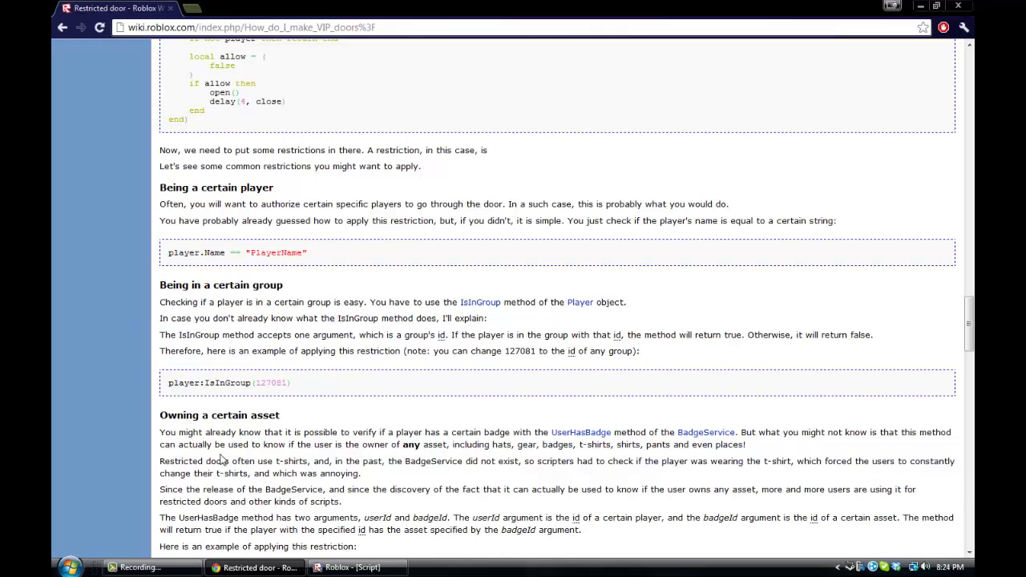
pyautogui.scroll(-1, 225, 459)
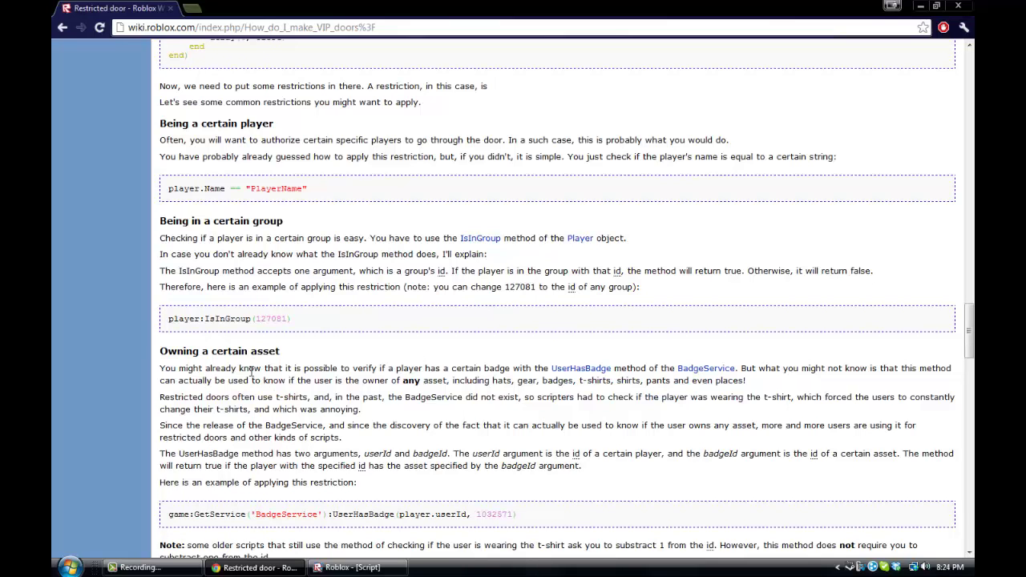
pyautogui.scroll(-2, 253, 374)
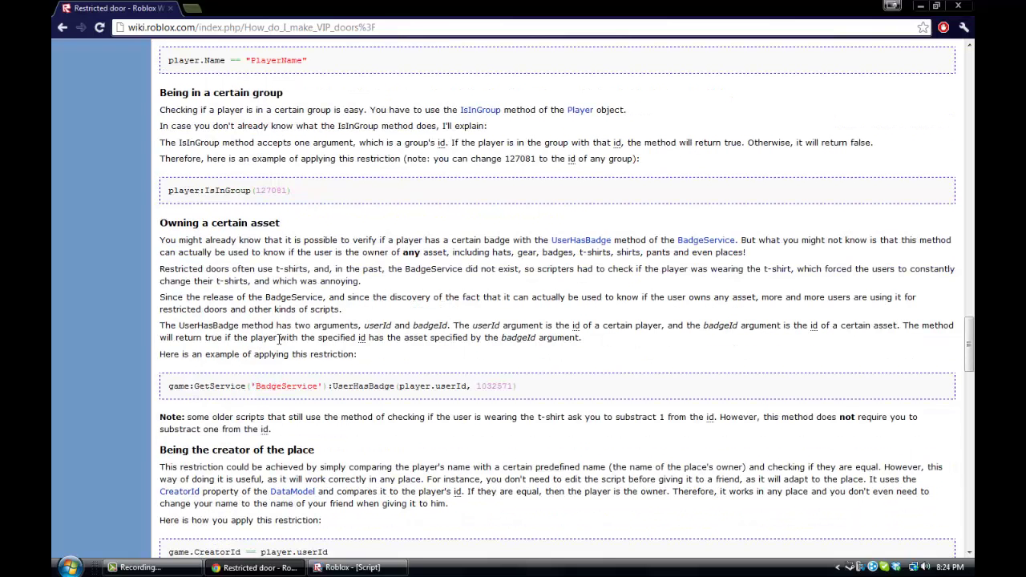
pyautogui.scroll(-2, 303, 332)
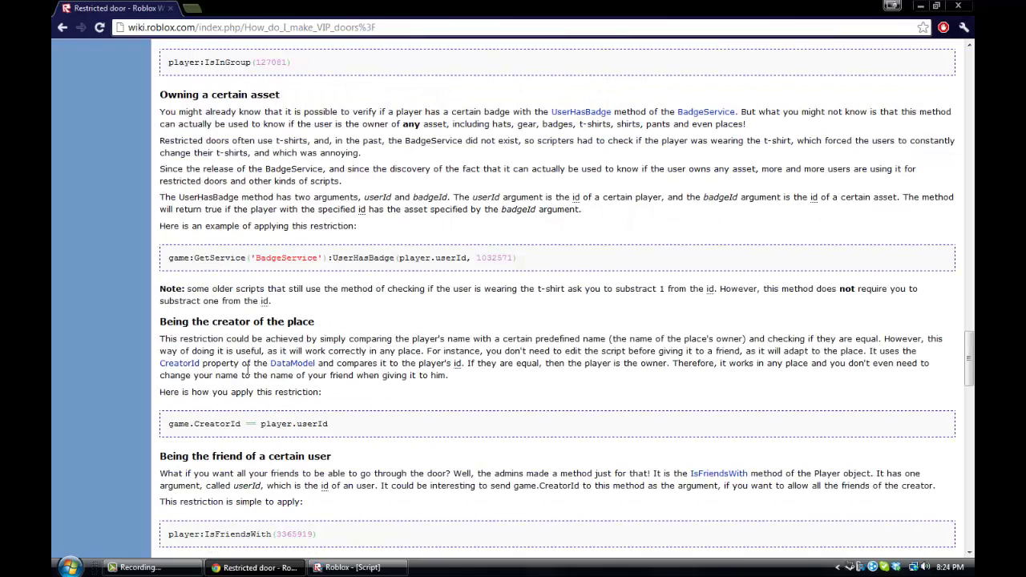
pyautogui.scroll(-2, 247, 370)
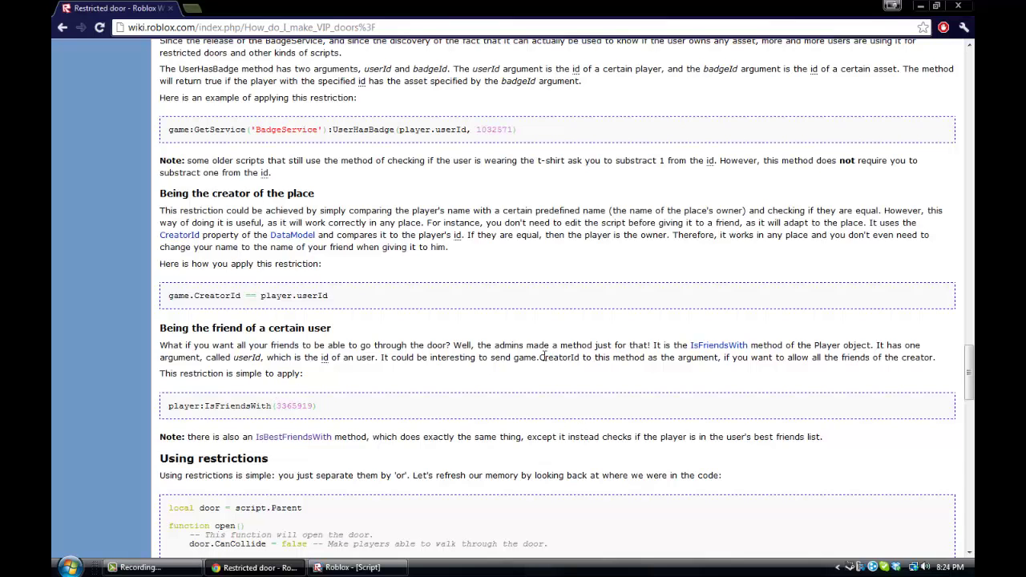
pyautogui.scroll(2, 273, 369)
pyautogui.scroll(2, 274, 385)
pyautogui.scroll(2, 276, 401)
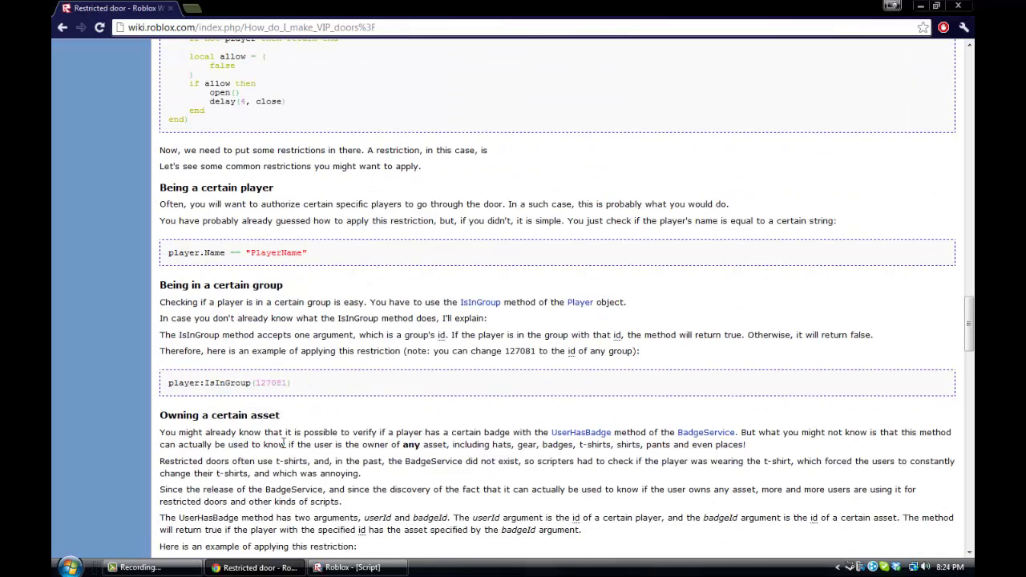
pyautogui.scroll(3, 281, 425)
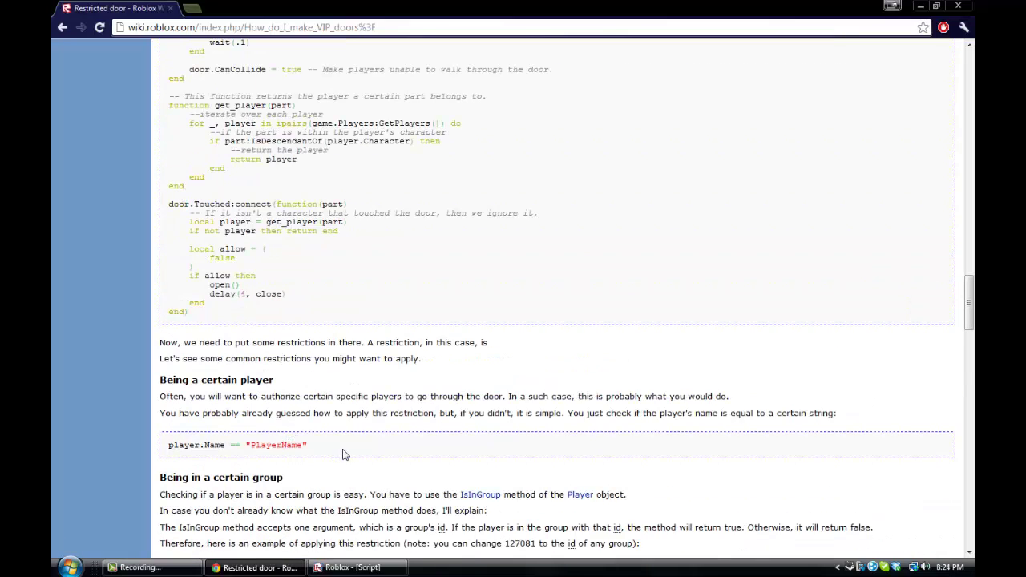
pyautogui.scroll(-3, 344, 449)
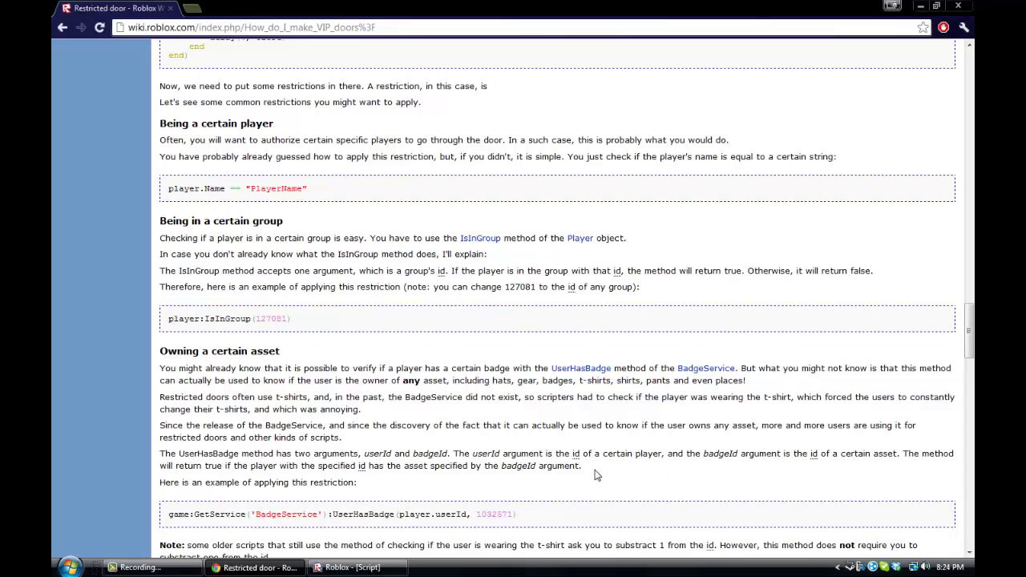
pyautogui.click(345, 567)
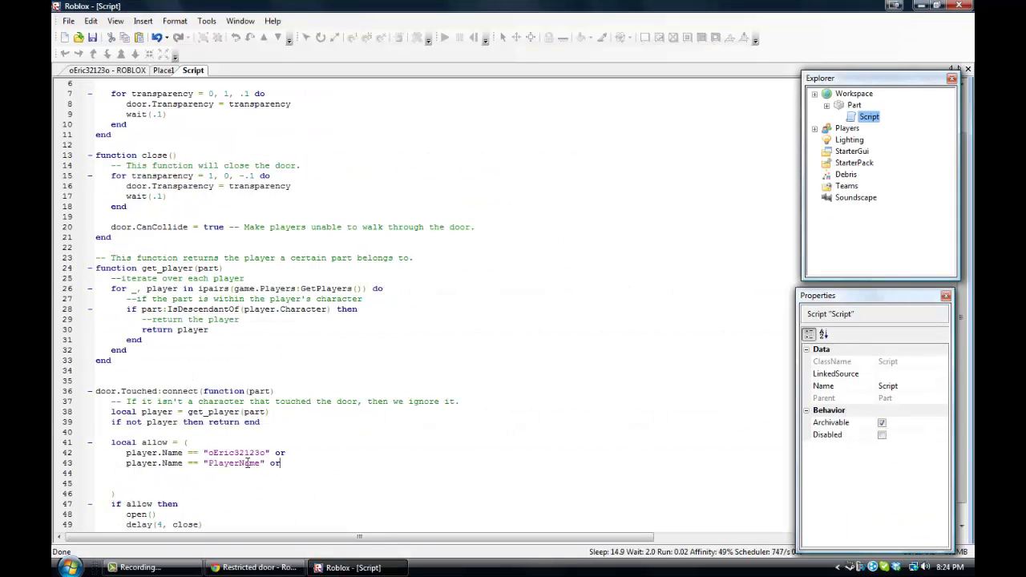
# Step: Replace the PlayerName placeholder on line 43 with Bilbo
pyautogui.moveTo(261, 463); pyautogui.dragTo(208, 463)
pyautogui.write('Bilbo')
pyautogui.click(287, 459)
# Step: Add Frodo and Gandalf name checks on lines 44 and 45
pyautogui.press('Return')
pyautogui.write('player.Name == "Bilbo" or')
pyautogui.moveTo(235, 473); pyautogui.dragTo(210, 478)
pyautogui.write('Frodo')
pyautogui.press('Return')
pyautogui.write('player.Name == "Bilbo" or')
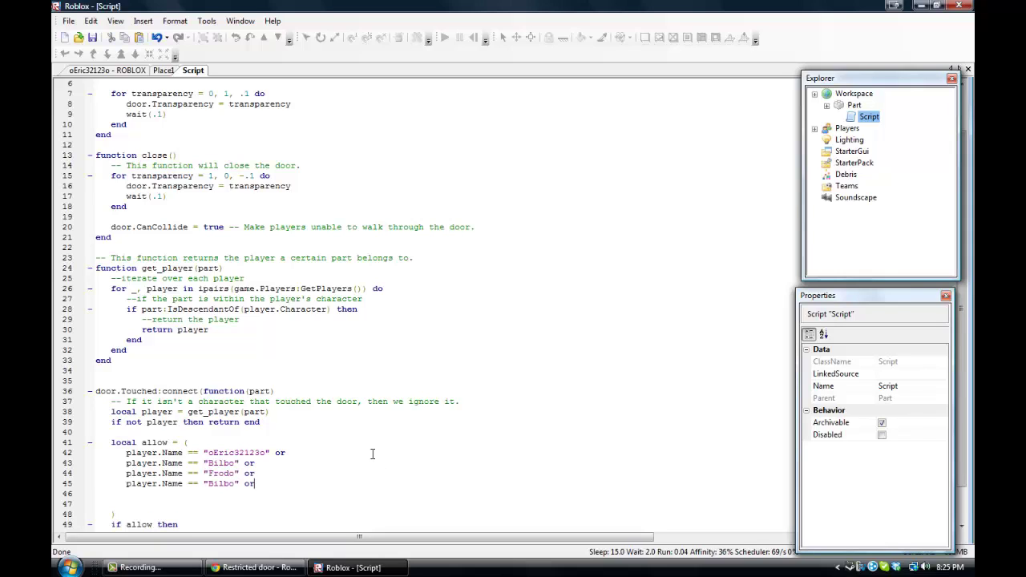
pyautogui.moveTo(234, 484); pyautogui.dragTo(204, 484)
pyautogui.press('BackSpace')
pyautogui.write('"Gandalf')
pyautogui.press('Return')
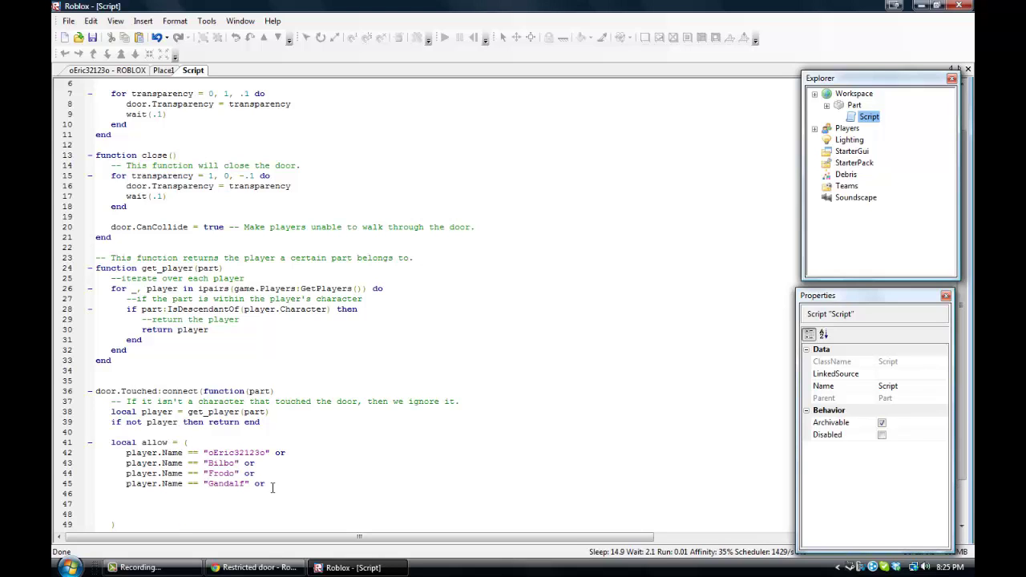
# Step: Copy the wiki's player:IsInGroup(127081) example onto line 46 of the door script
pyautogui.click(284, 561)
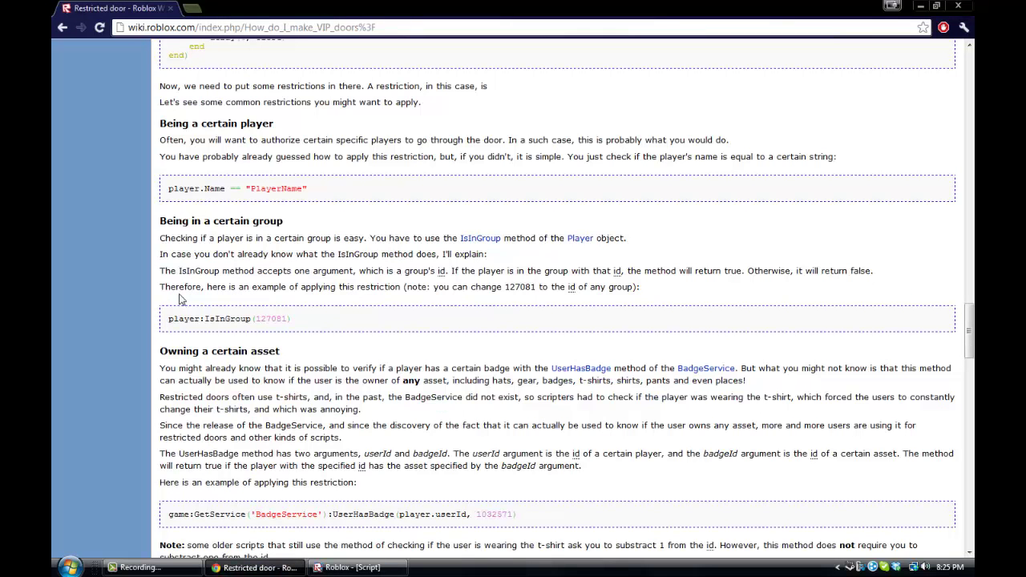
pyautogui.moveTo(315, 321); pyautogui.dragTo(93, 319)
pyautogui.hotkey('ctrl', 'c')
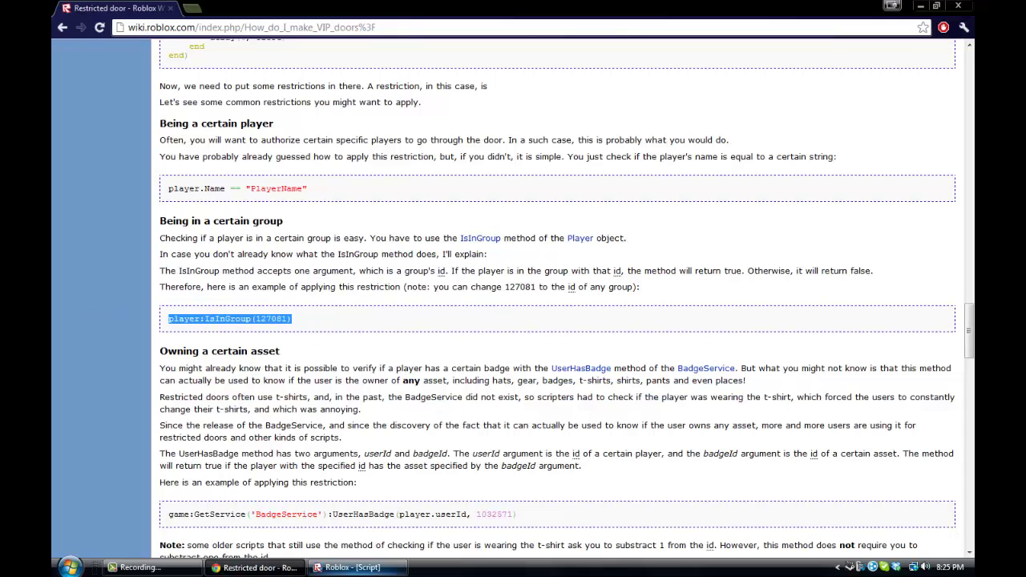
pyautogui.click(344, 568)
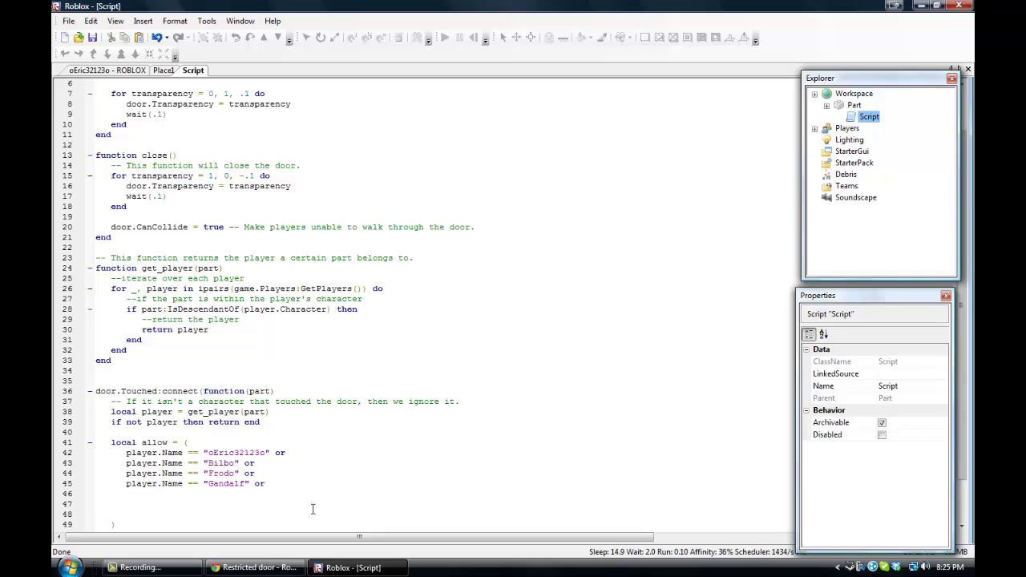
pyautogui.hotkey('ctrl', 'v')
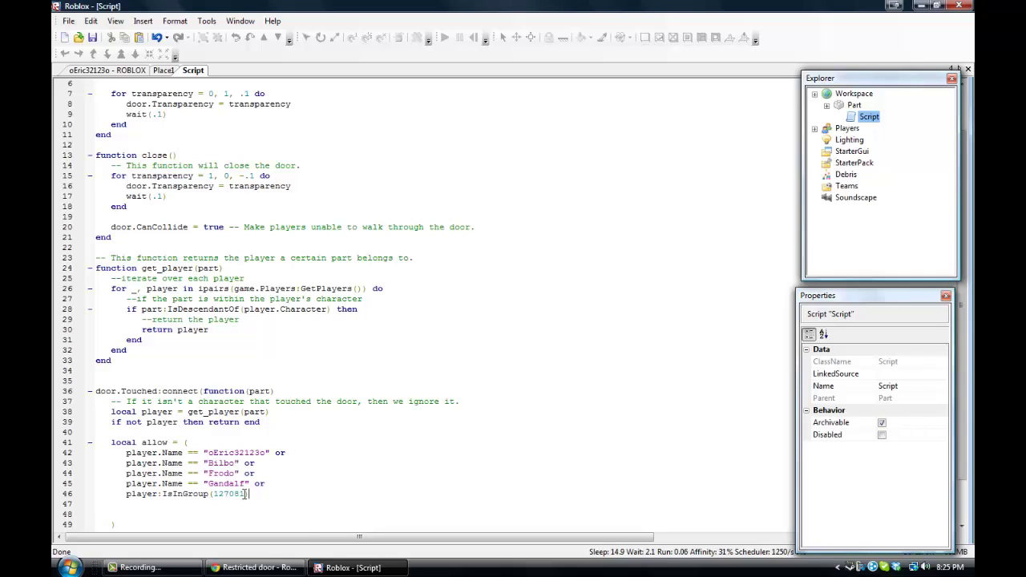
# Step: Recheck the wiki's IsInGroup example, reselecting its code
pyautogui.click(252, 567)
pyautogui.click(353, 567)
pyautogui.click(253, 568)
pyautogui.moveTo(297, 321); pyautogui.dragTo(168, 320)
pyautogui.click(406, 326)
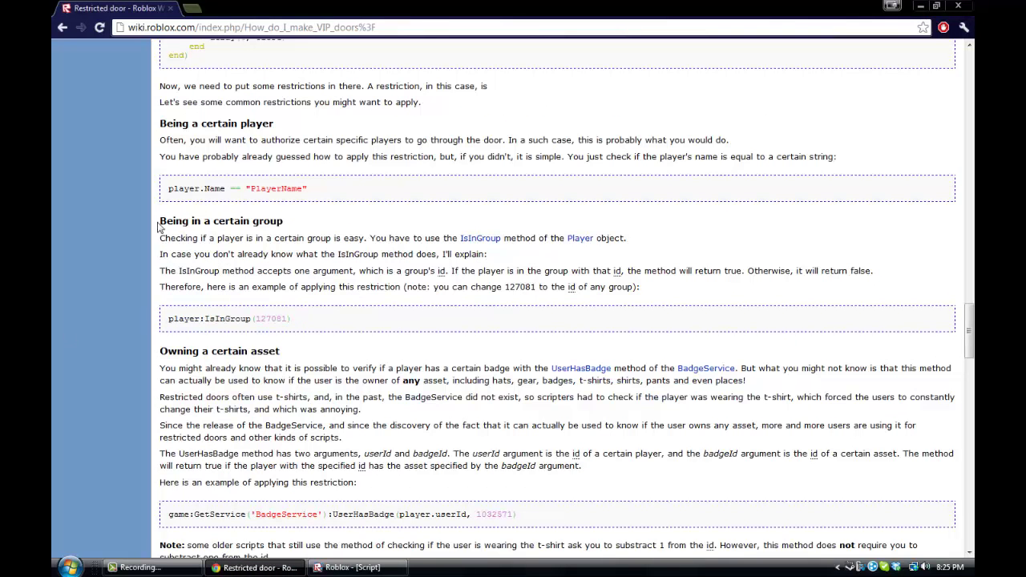
pyautogui.moveTo(297, 328); pyautogui.dragTo(154, 324)
pyautogui.click(410, 329)
pyautogui.click(353, 567)
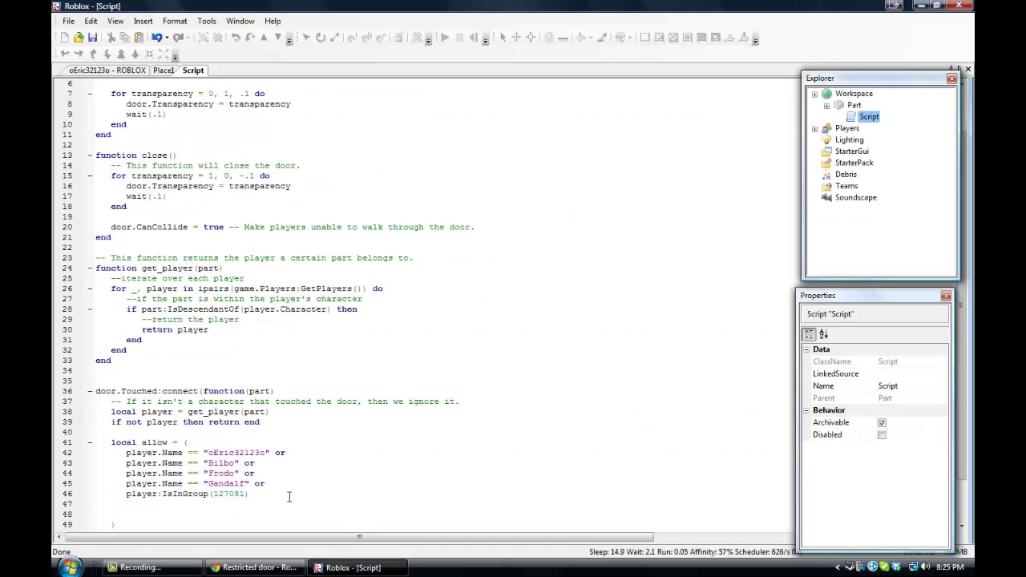
pyautogui.click(255, 568)
# Step: Browse groups by member count to Vortex Security and select its ID 199219 in the address
pyautogui.scroll(3, 333, 320)
pyautogui.hotkey('alt', 'Tab')
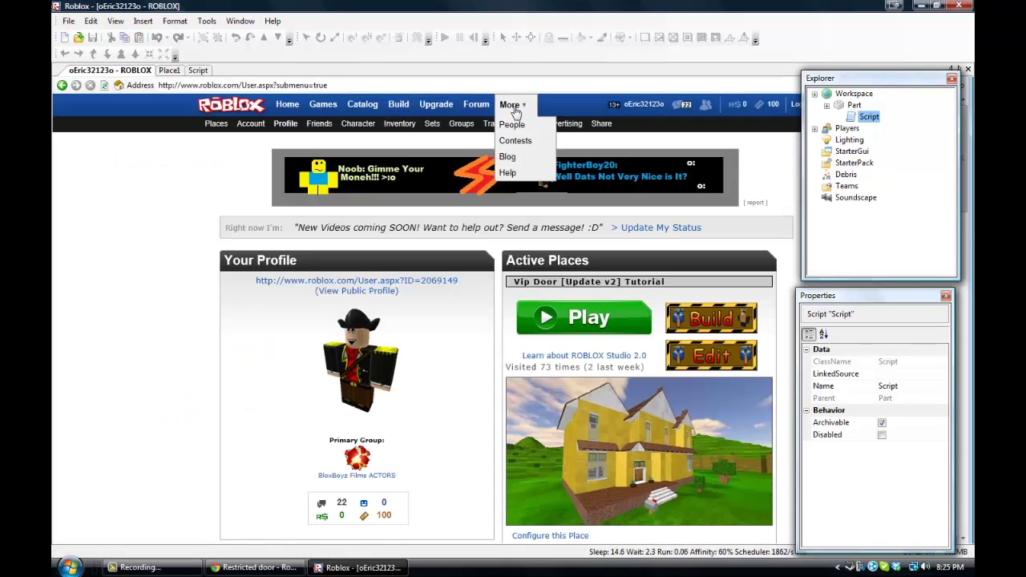
pyautogui.moveTo(512, 104)
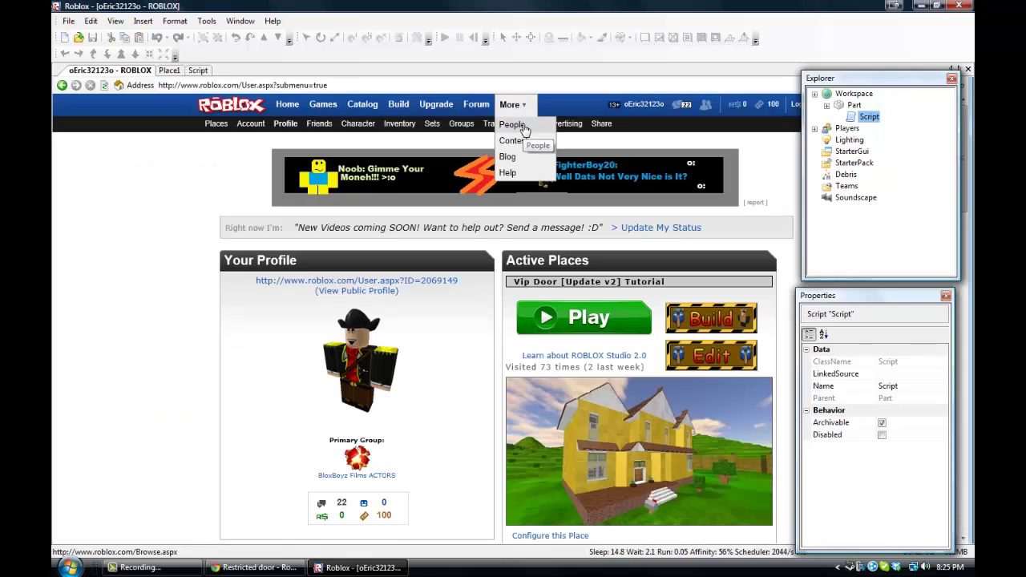
pyautogui.click(525, 130)
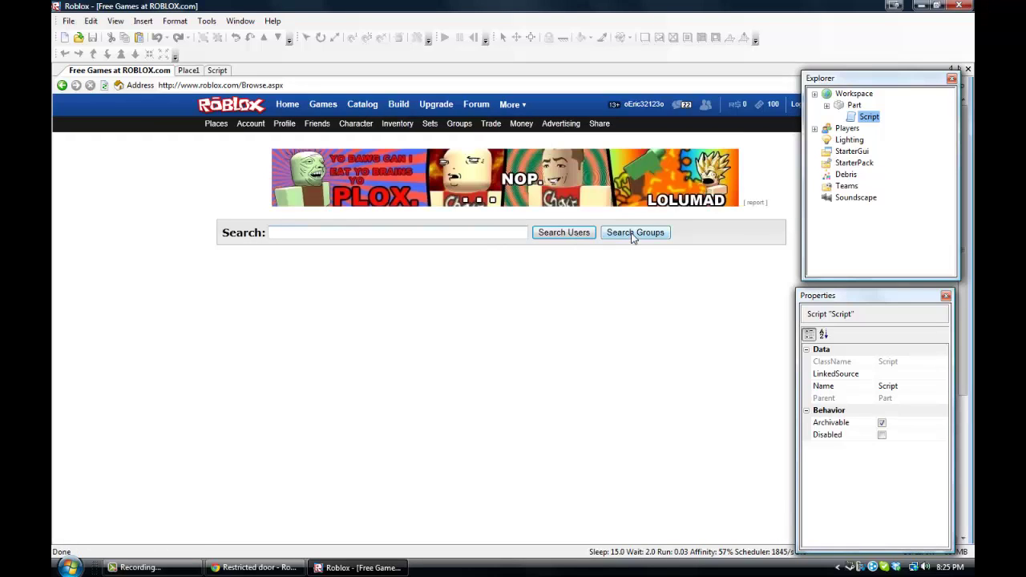
pyautogui.click(633, 234)
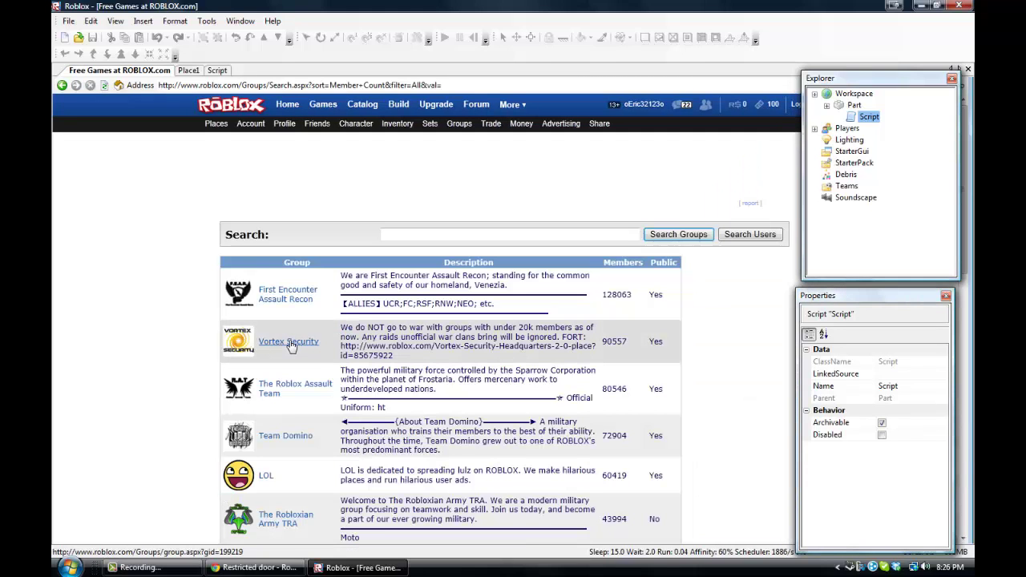
pyautogui.click(290, 344)
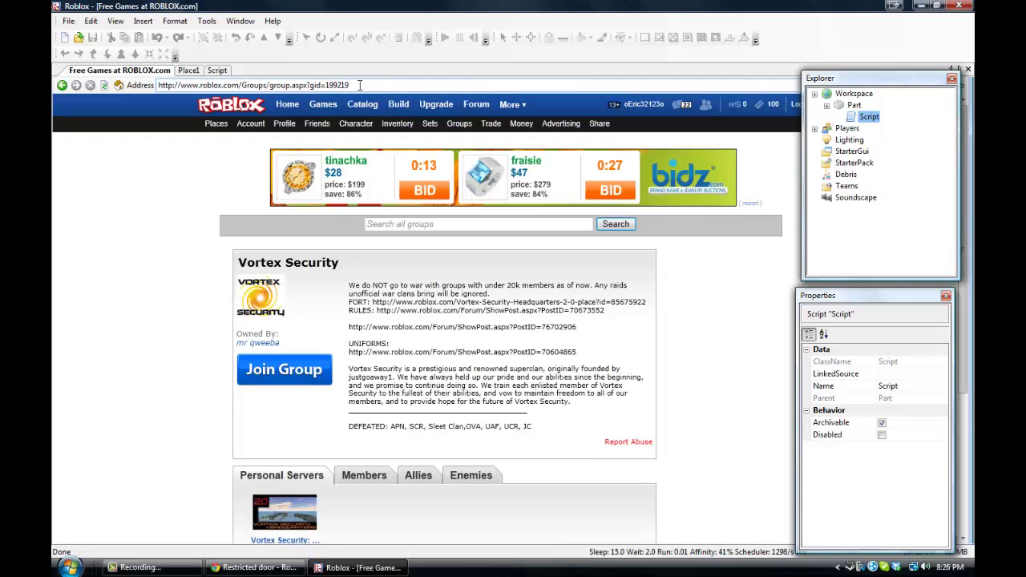
pyautogui.click(341, 85)
pyautogui.moveTo(351, 85)
pyautogui.mouseDown()
pyautogui.moveTo(334, 85)
pyautogui.moveTo(359, 85)
pyautogui.mouseUp()
pyautogui.hotkey('ctrl', 'c')
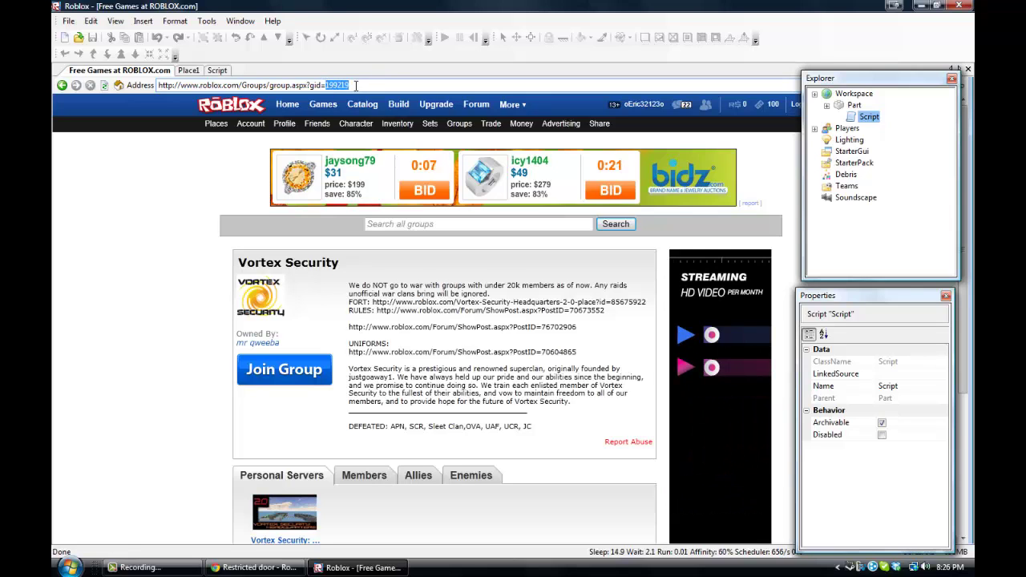
# Step: Replace group ID 127081 with 199219 in the IsInGroup check and add a new line
pyautogui.click(216, 70)
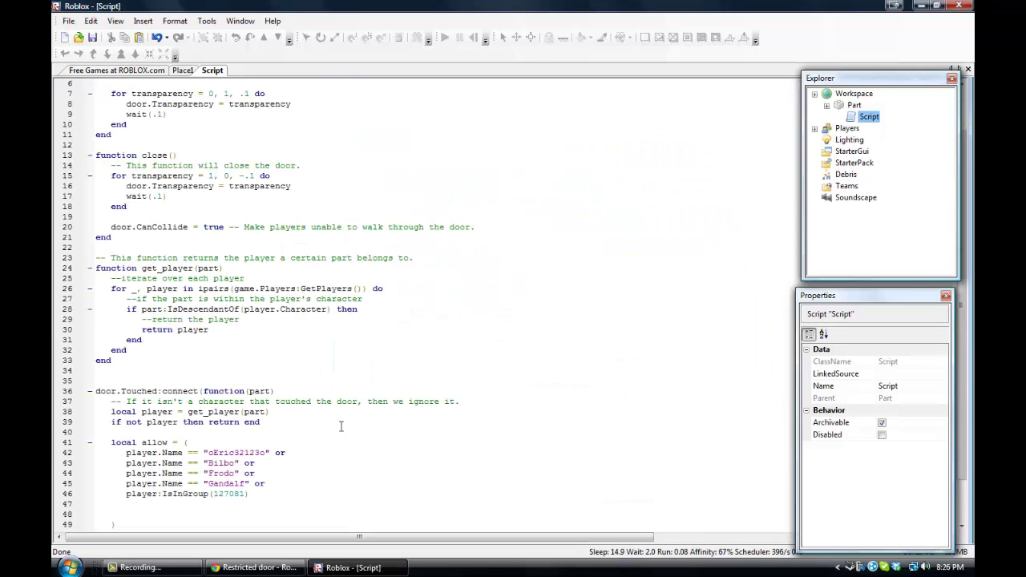
pyautogui.moveTo(243, 494); pyautogui.dragTo(213, 494)
pyautogui.hotkey('ctrl', 'v')
pyautogui.press('Return')
pyautogui.click(277, 495)
pyautogui.hotkey('alt', 'Tab')
pyautogui.scroll(-3, 347, 363)
pyautogui.scroll(-1, 347, 365)
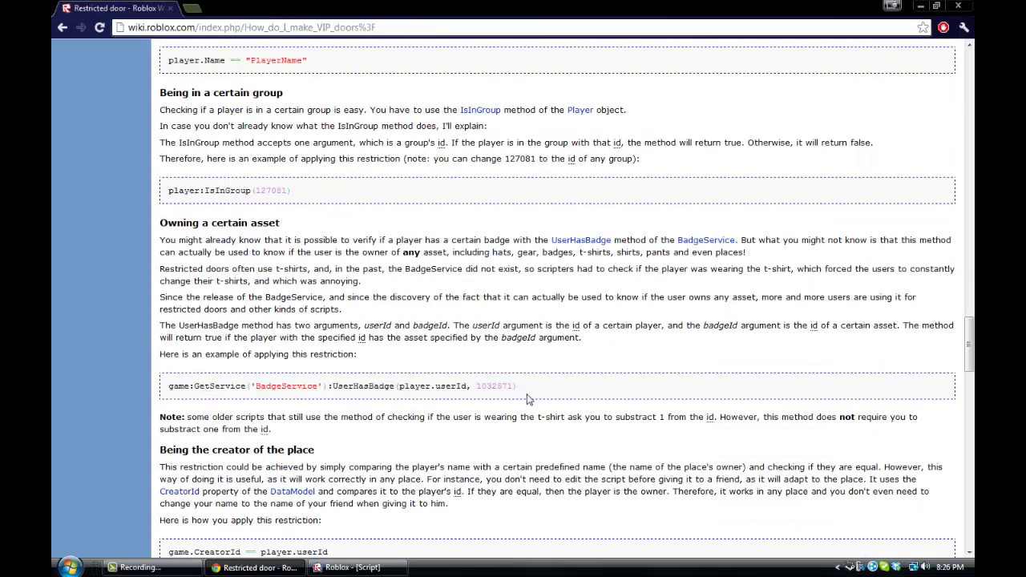
pyautogui.moveTo(533, 389); pyautogui.dragTo(490, 387)
pyautogui.moveTo(580, 337); pyautogui.dragTo(323, 326)
# Step: Paste the wiki's UserHasBadge check for asset 1032571 onto line 47, ending it with 'and'
pyautogui.click(324, 337)
pyautogui.moveTo(539, 390); pyautogui.dragTo(94, 397)
pyautogui.hotkey('ctrl', 'c')
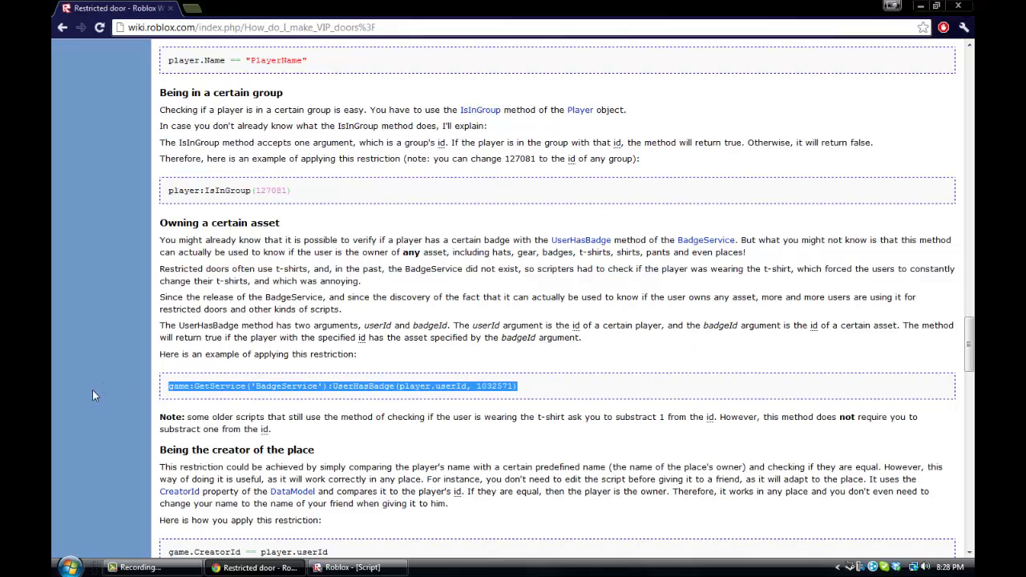
pyautogui.click(347, 567)
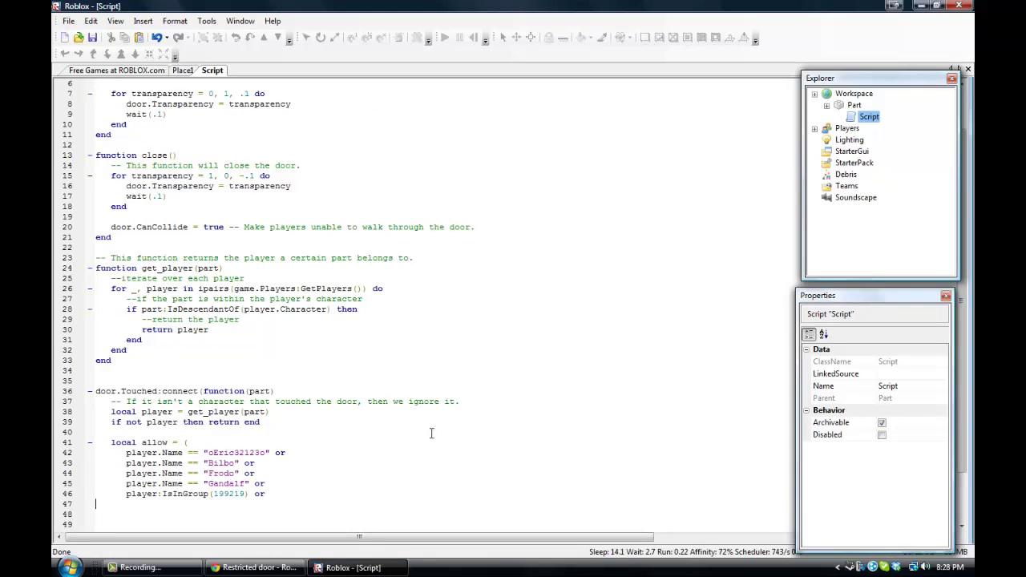
pyautogui.click(288, 506)
pyautogui.hotkey('ctrl', 'v')
pyautogui.write('or')
pyautogui.press('BackSpace')
pyautogui.press('BackSpace')
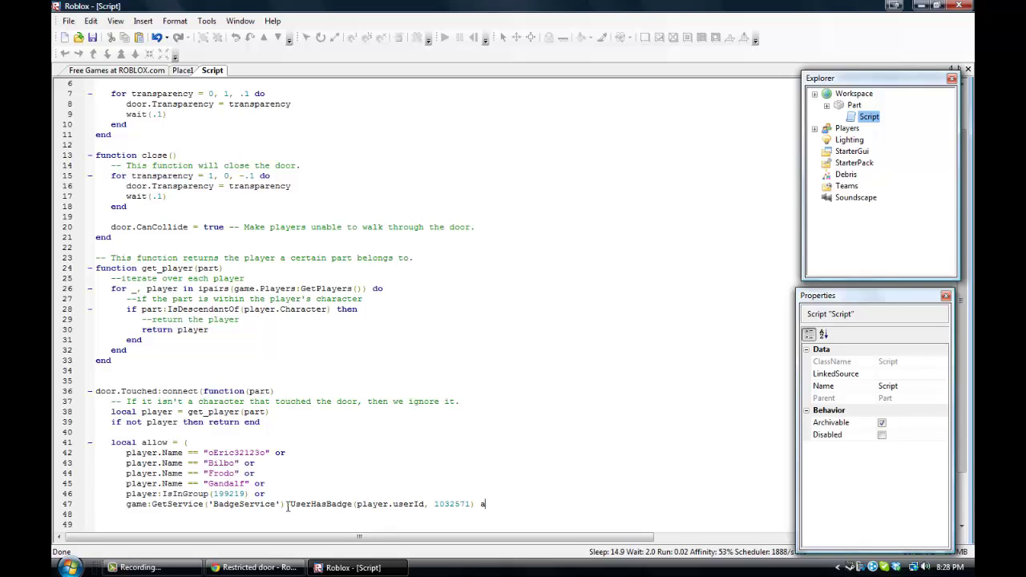
pyautogui.write('nd')
pyautogui.click(117, 71)
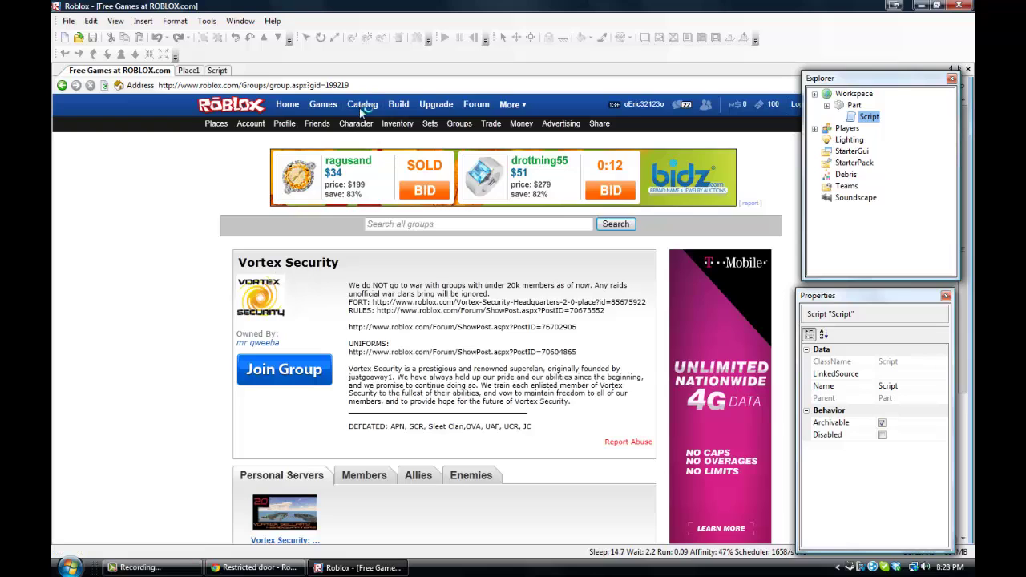
# Step: Browse catalog T-shirts to Spread The Lulz! and select its item ID 24774766 in the address
pyautogui.click(361, 107)
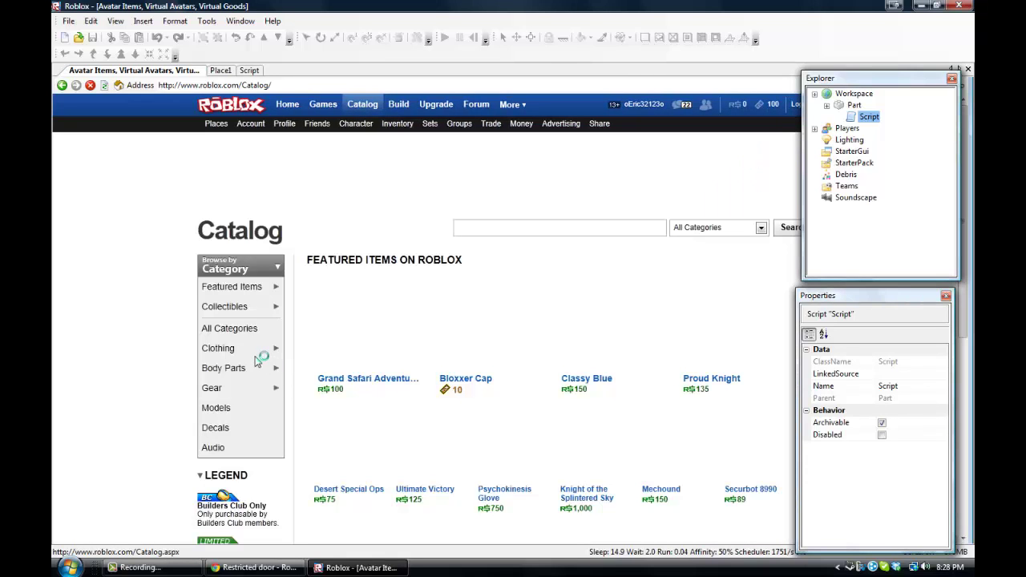
pyautogui.click(248, 567)
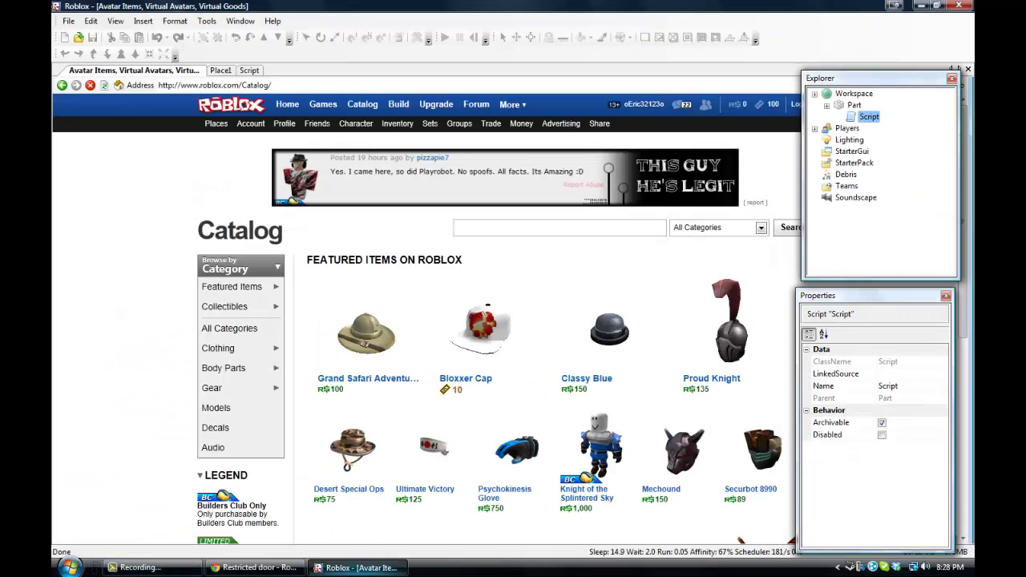
pyautogui.hotkey('alt', 'Tab')
pyautogui.click(249, 70)
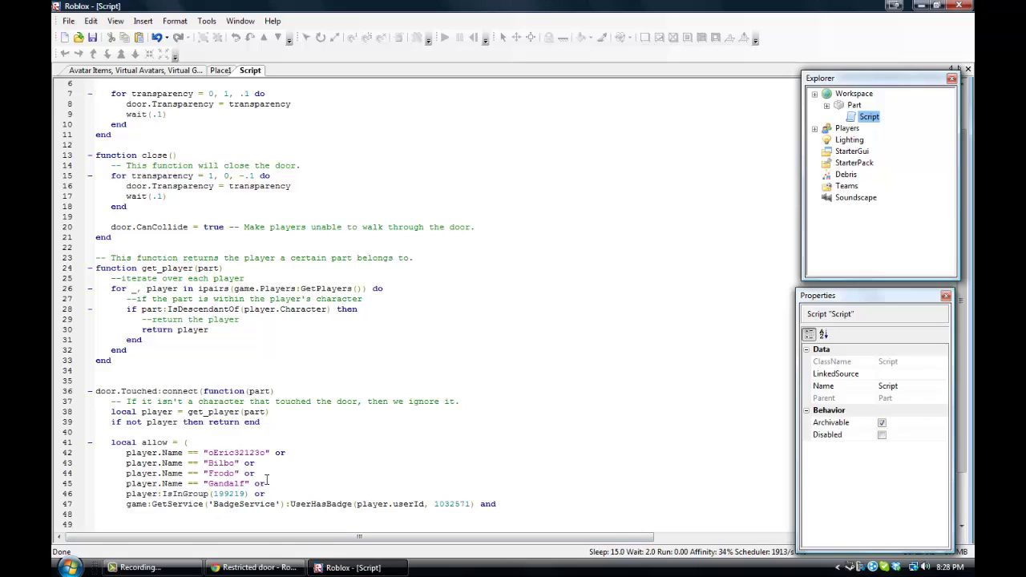
pyautogui.click(183, 73)
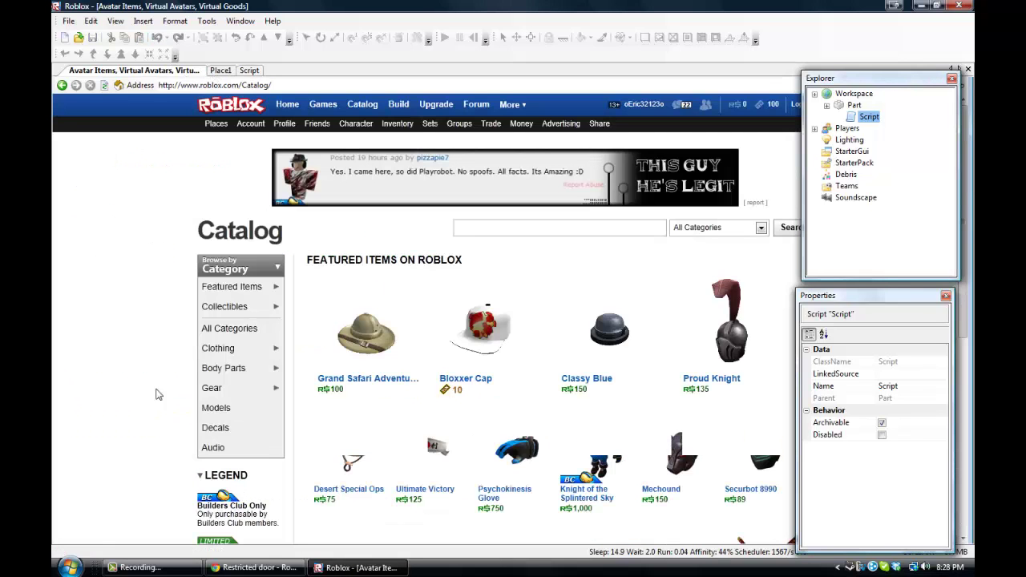
pyautogui.click(311, 374)
pyautogui.click(306, 381)
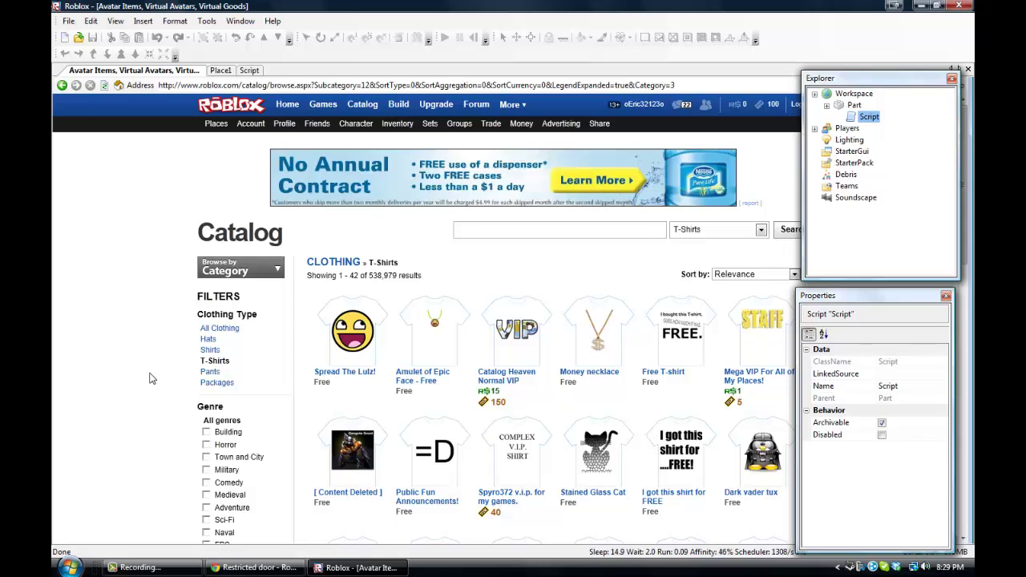
pyautogui.moveTo(352, 330)
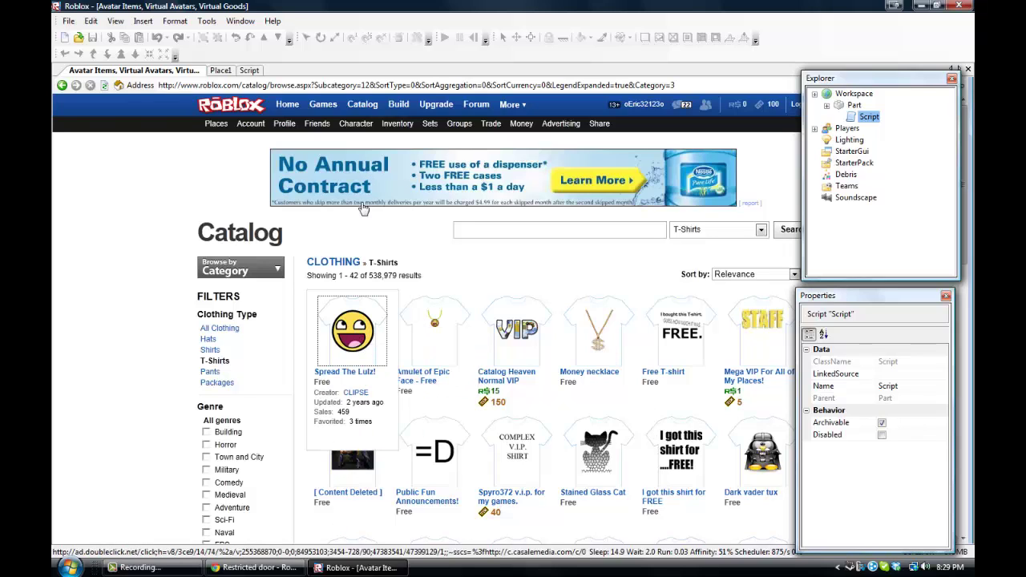
pyautogui.click(407, 376)
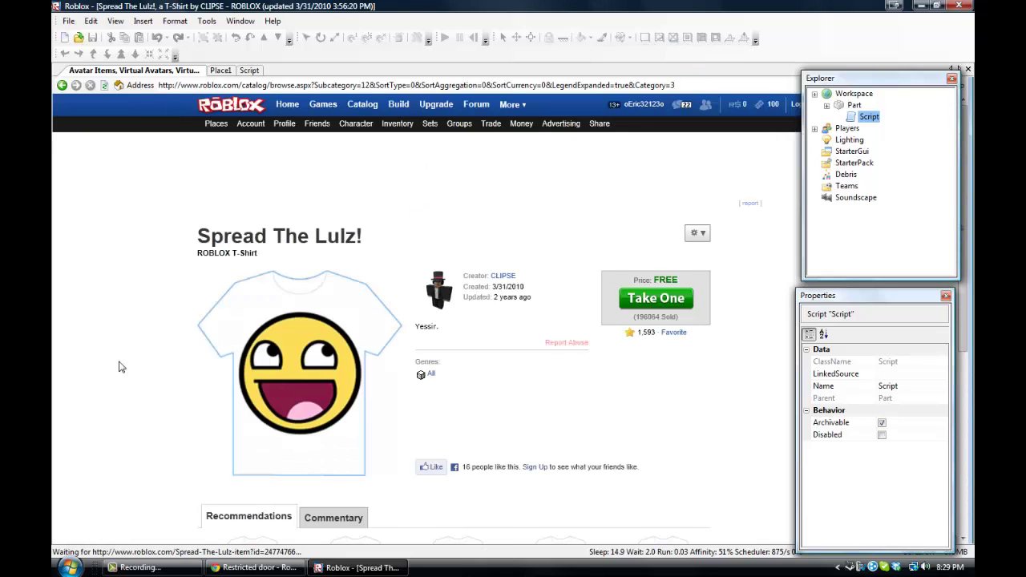
pyautogui.click(366, 87)
pyautogui.click(366, 86)
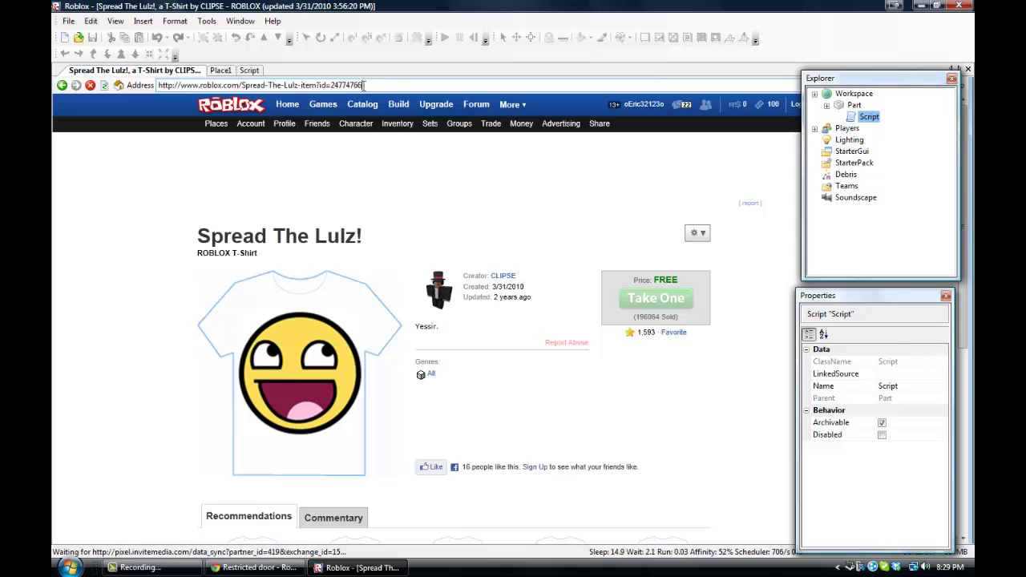
pyautogui.doubleClick(341, 84)
pyautogui.hotkey('ctrl', 'c')
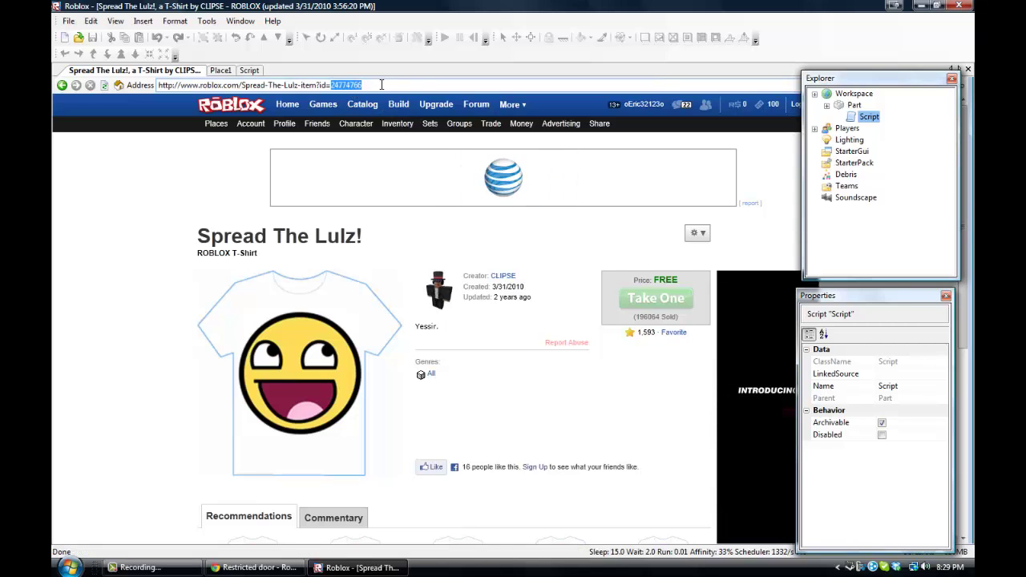
# Step: Replace badge ID 1032571 on line 47 with T-shirt ID 24774766 and add a new line
pyautogui.click(249, 69)
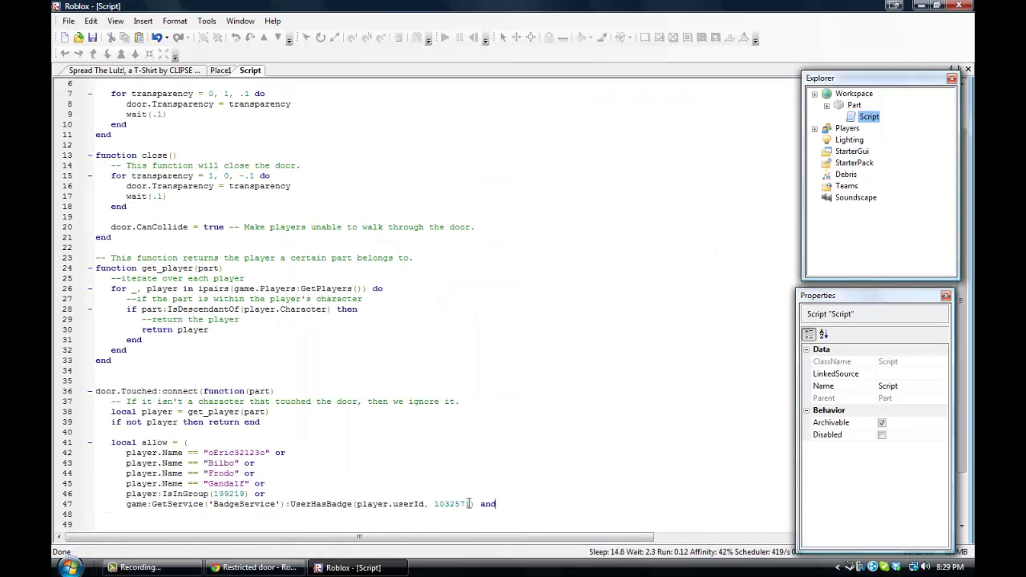
pyautogui.doubleClick(437, 505)
pyautogui.hotkey('ctrl', 'v')
pyautogui.press('Return')
# Step: Select the whole UserHasBadge example line on the wiki again for copying
pyautogui.click(255, 568)
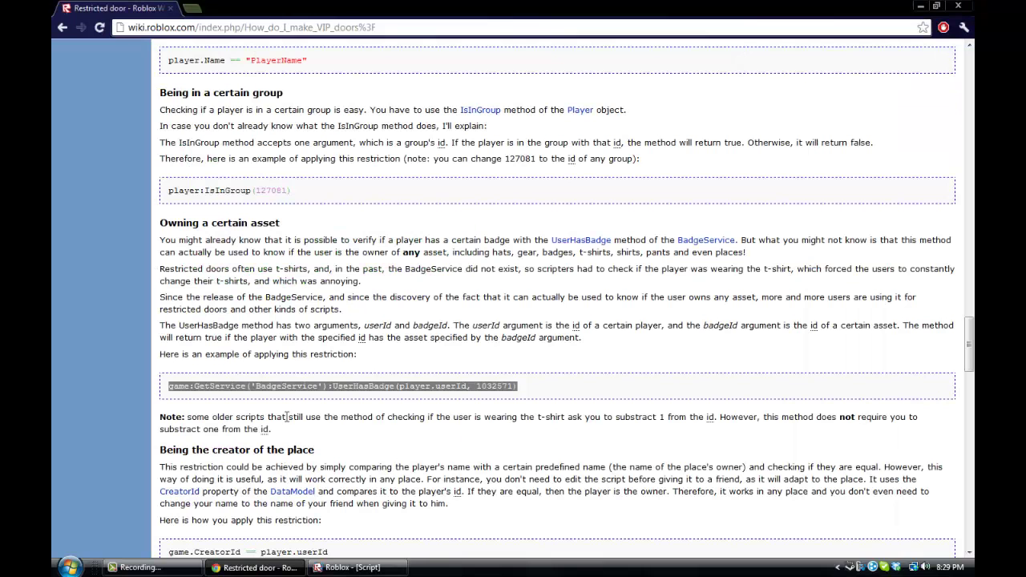
pyautogui.rightClick(526, 389)
pyautogui.click(351, 568)
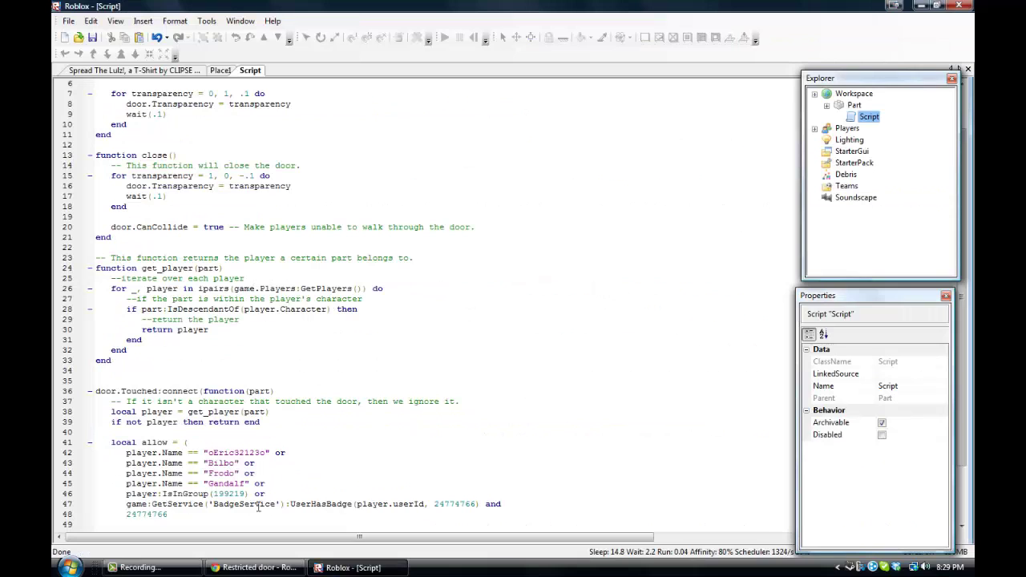
pyautogui.click(255, 568)
pyautogui.moveTo(529, 390); pyautogui.dragTo(170, 386)
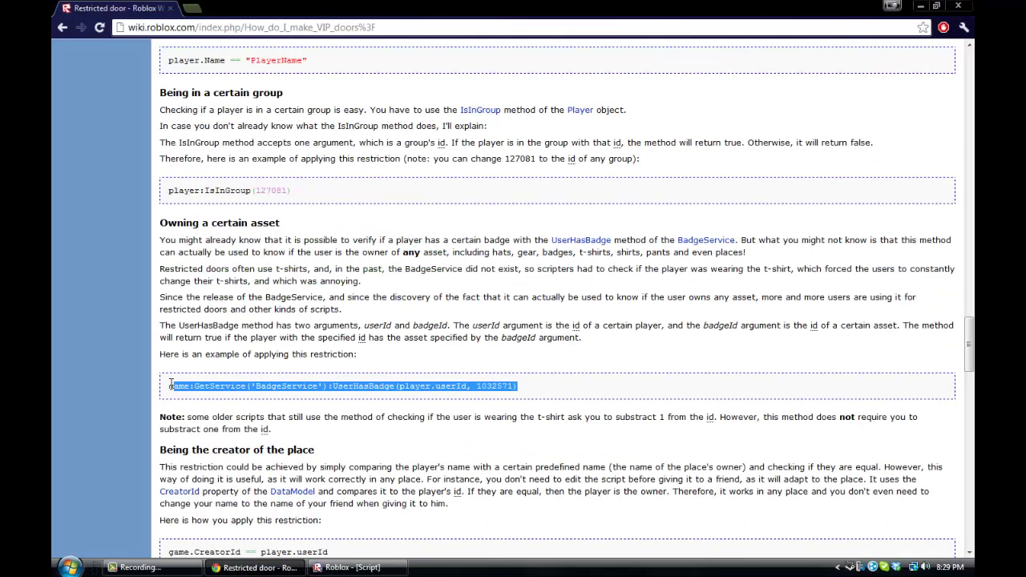
# Step: Select the example badge ID 1032571 on line 48, then return to the Spread The Lulz! page
pyautogui.click(352, 567)
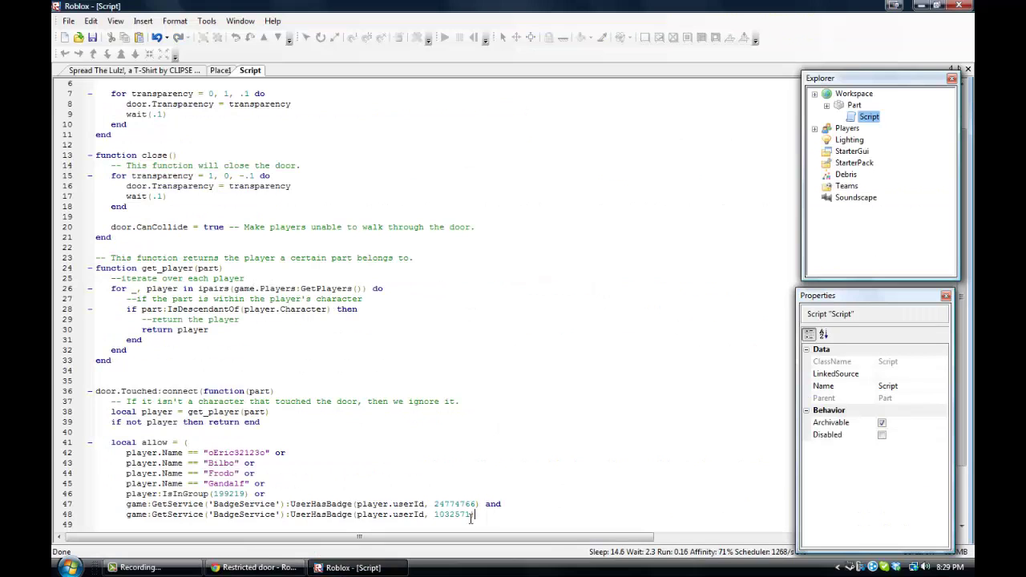
pyautogui.moveTo(474, 516); pyautogui.dragTo(434, 518)
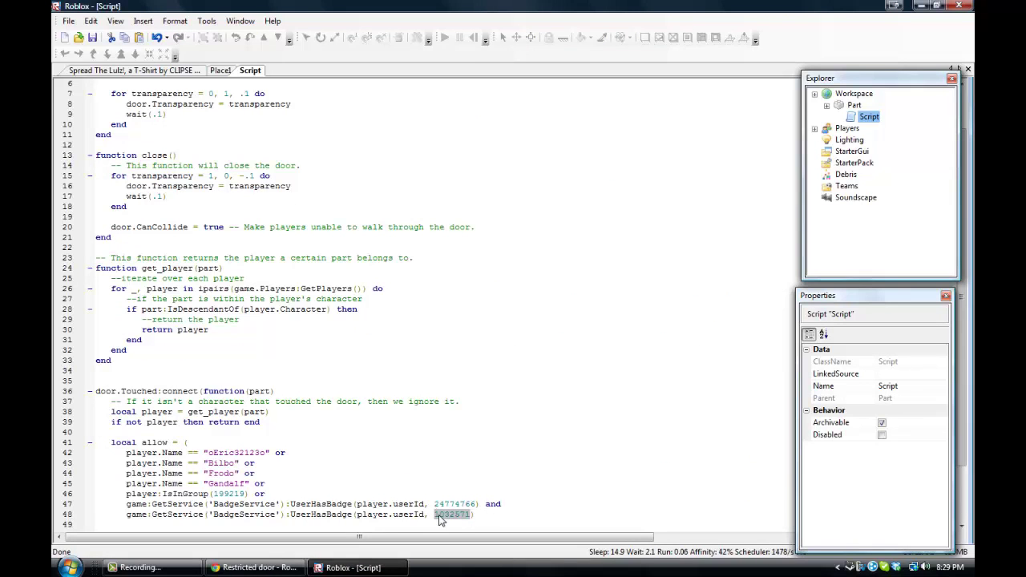
pyautogui.click(255, 568)
pyautogui.click(337, 566)
pyautogui.click(154, 70)
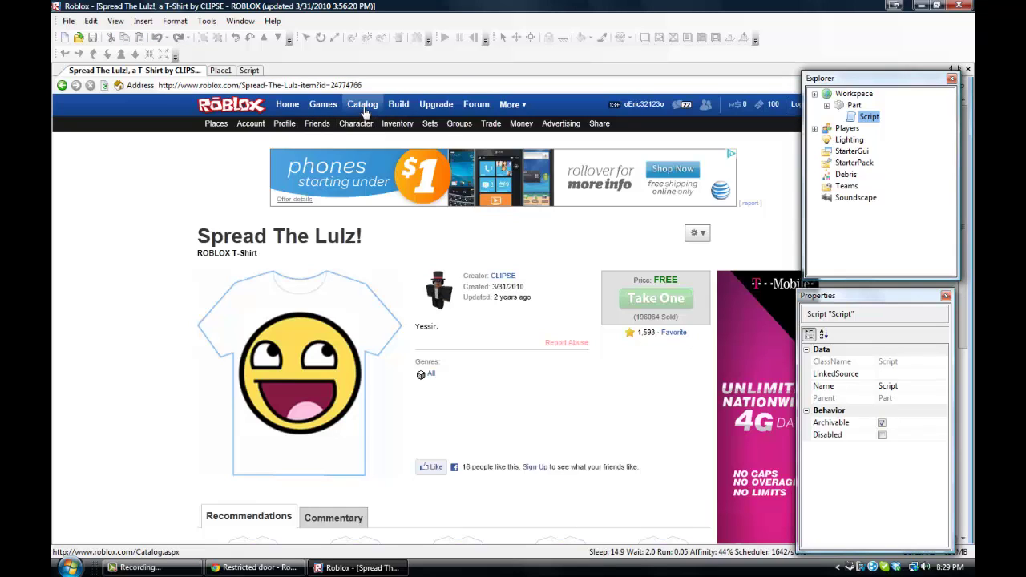
# Step: Find the [S] Black Jeans w/Belts & Shoes - White pants in the catalog and select its id 45721887
pyautogui.click(365, 112)
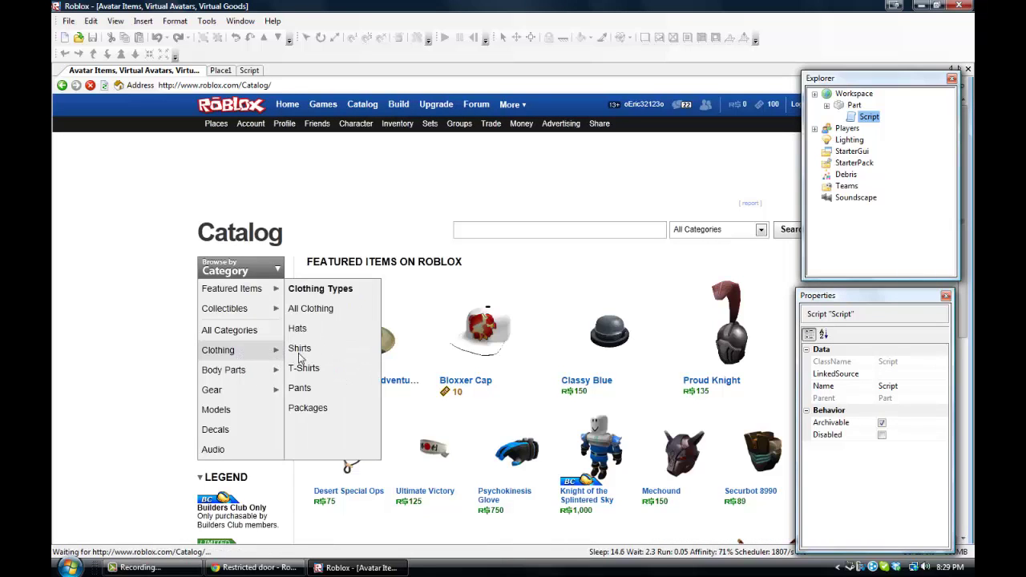
pyautogui.moveTo(219, 350)
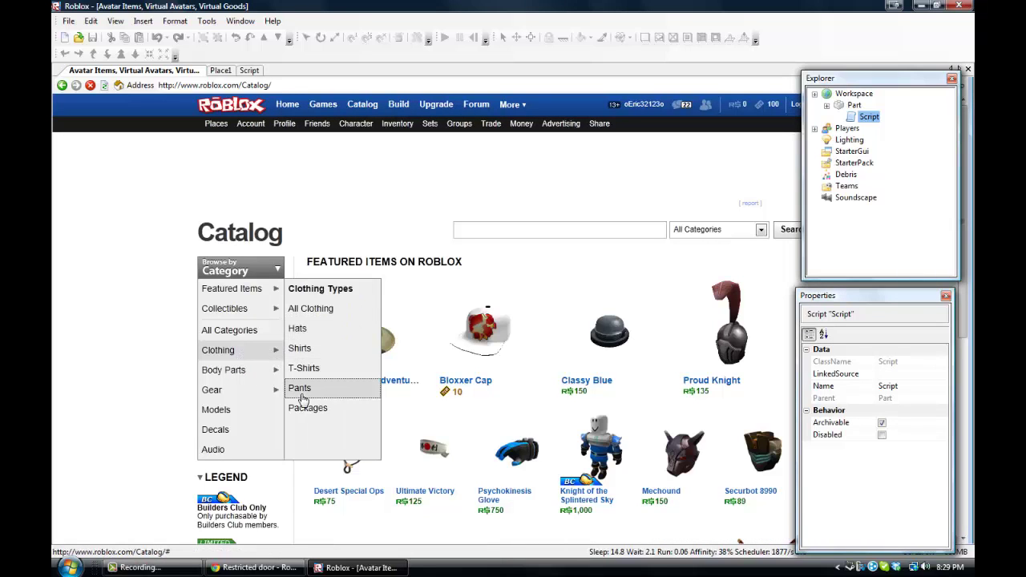
pyautogui.click(300, 388)
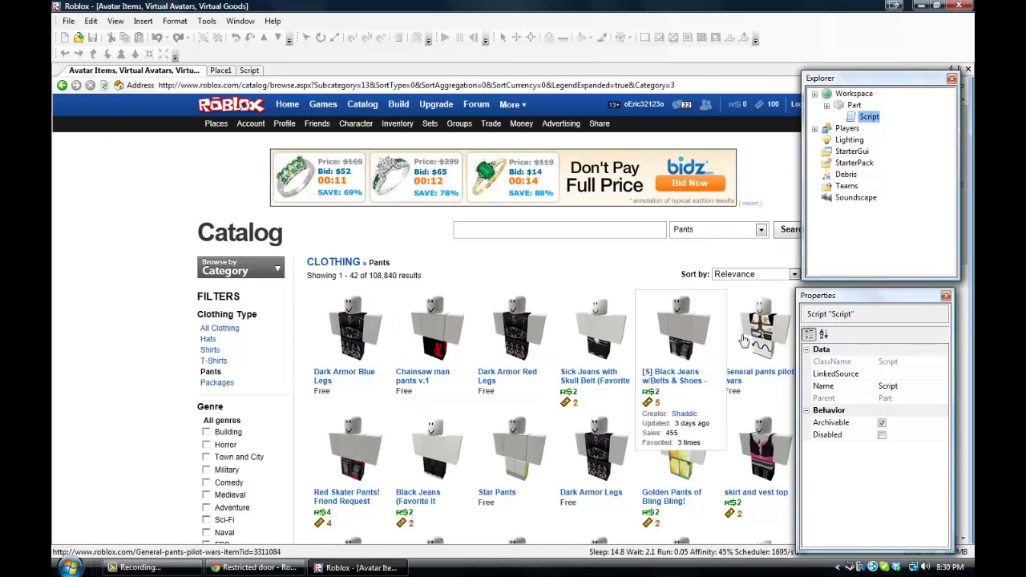
pyautogui.click(680, 329)
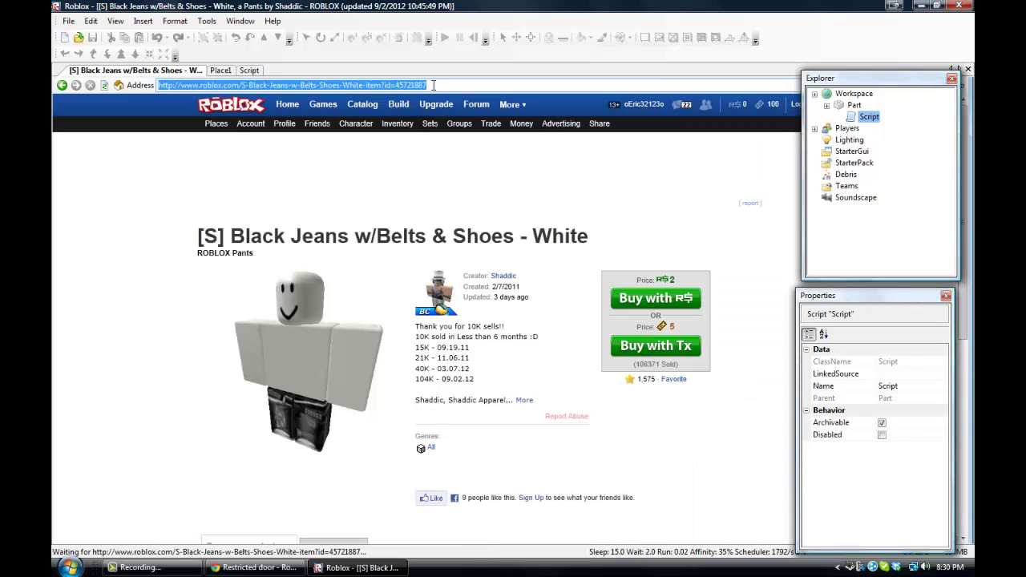
pyautogui.moveTo(428, 85); pyautogui.dragTo(394, 85)
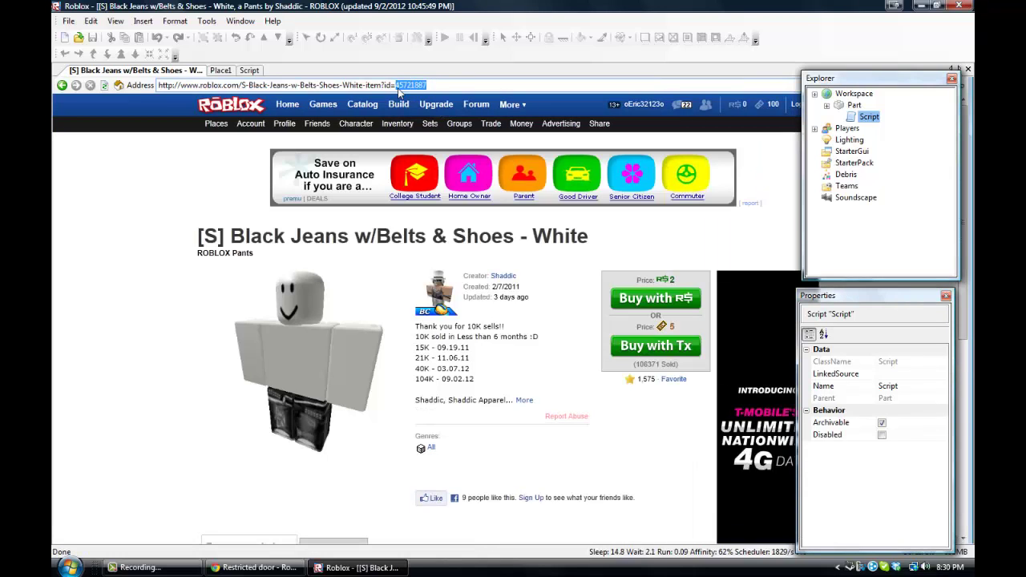
pyautogui.click(247, 73)
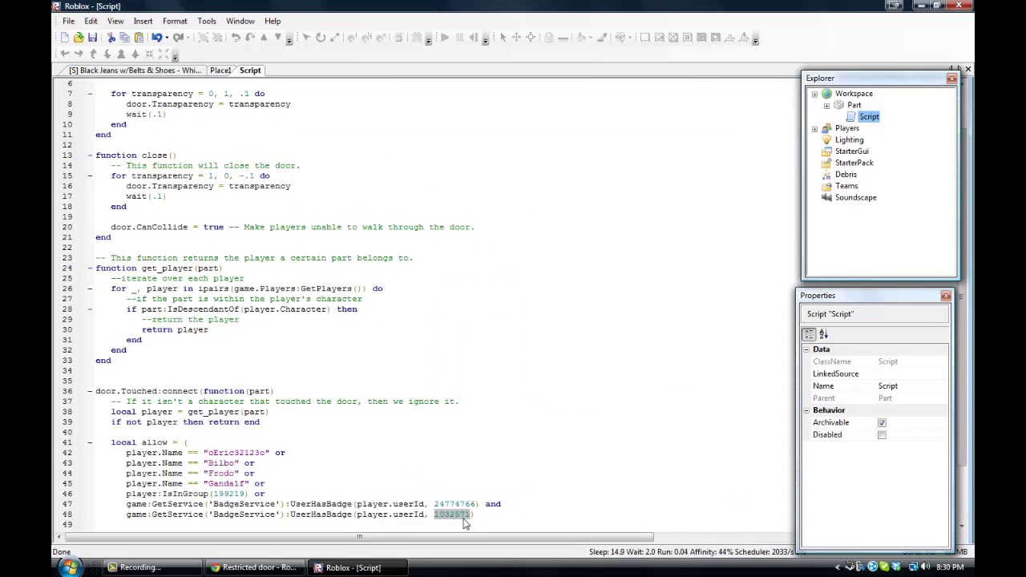
# Step: Paste the Black Jeans pants id 45721887 over 1032571 on line 48
pyautogui.press('Right')
pyautogui.hotkey('shift', 'Left')
pyautogui.hotkey('shift', 'Left')
pyautogui.hotkey('shift', 'Left')
pyautogui.hotkey('shift', 'Left')
pyautogui.hotkey('shift', 'Left')
pyautogui.hotkey('shift', 'Left')
pyautogui.click(135, 72)
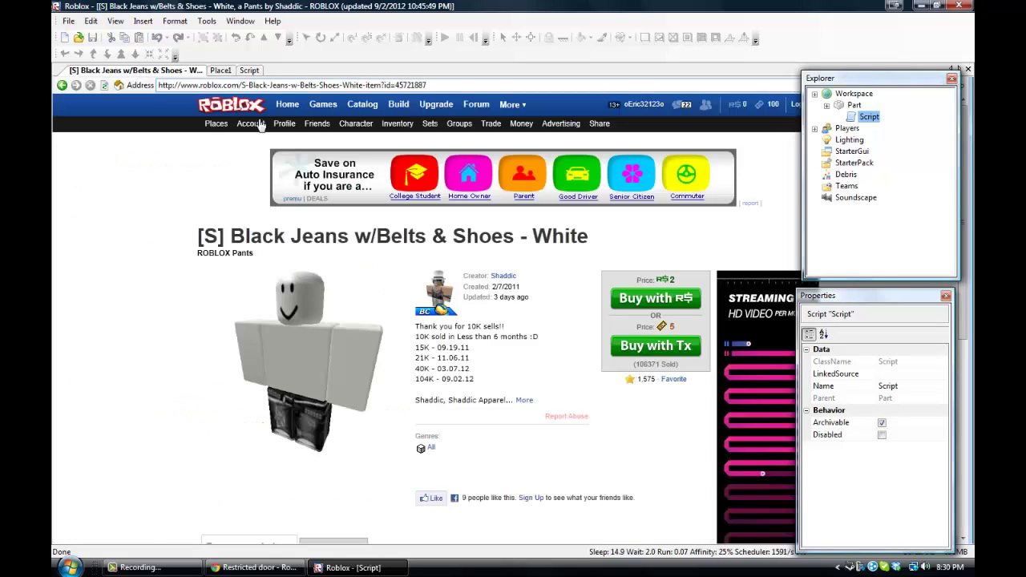
pyautogui.click(401, 85)
pyautogui.moveTo(427, 85); pyautogui.dragTo(395, 85)
pyautogui.hotkey('ctrl', 'c')
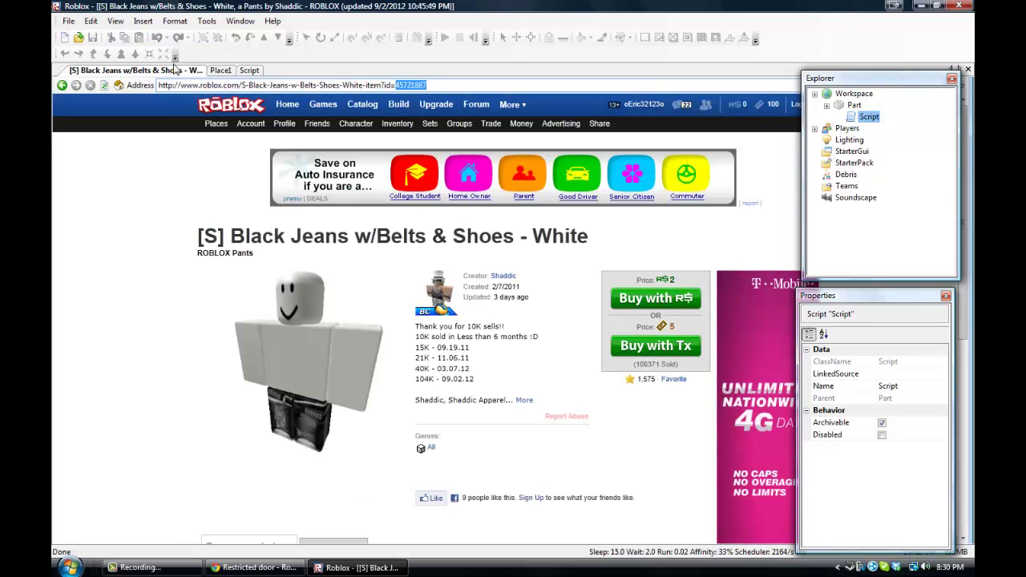
pyautogui.click(228, 72)
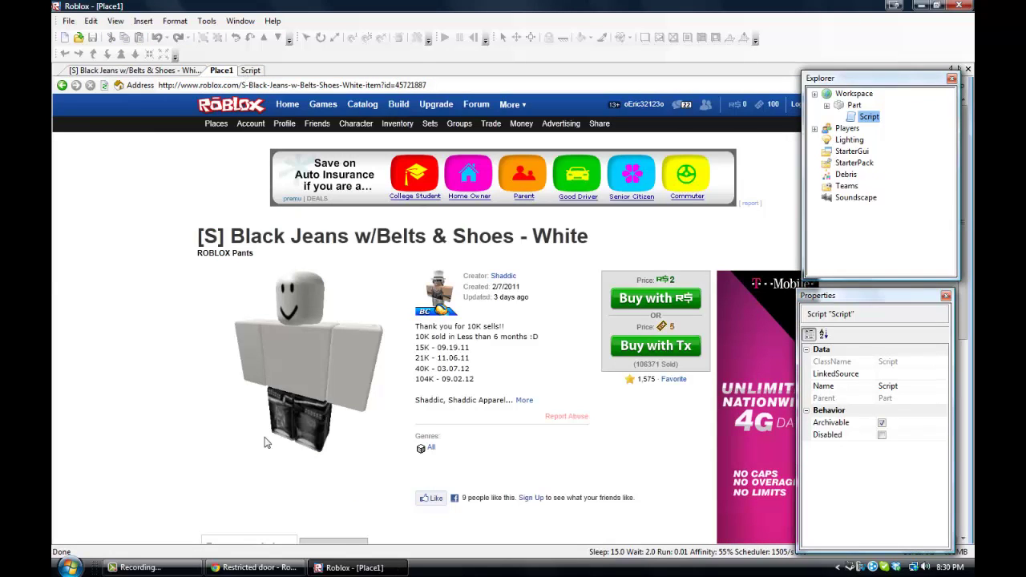
pyautogui.hotkey('ctrl', 'Tab')
pyautogui.hotkey('ctrl', 'v')
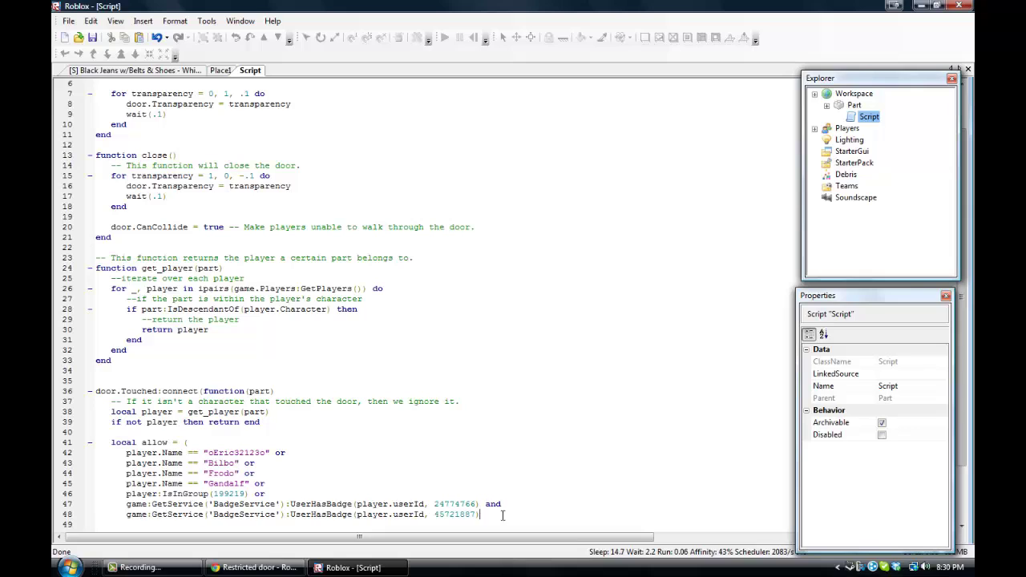
# Step: Move to the end of line 48's Black Jeans ownership check so it can end with 'or'
pyautogui.moveTo(503, 516); pyautogui.dragTo(125, 503)
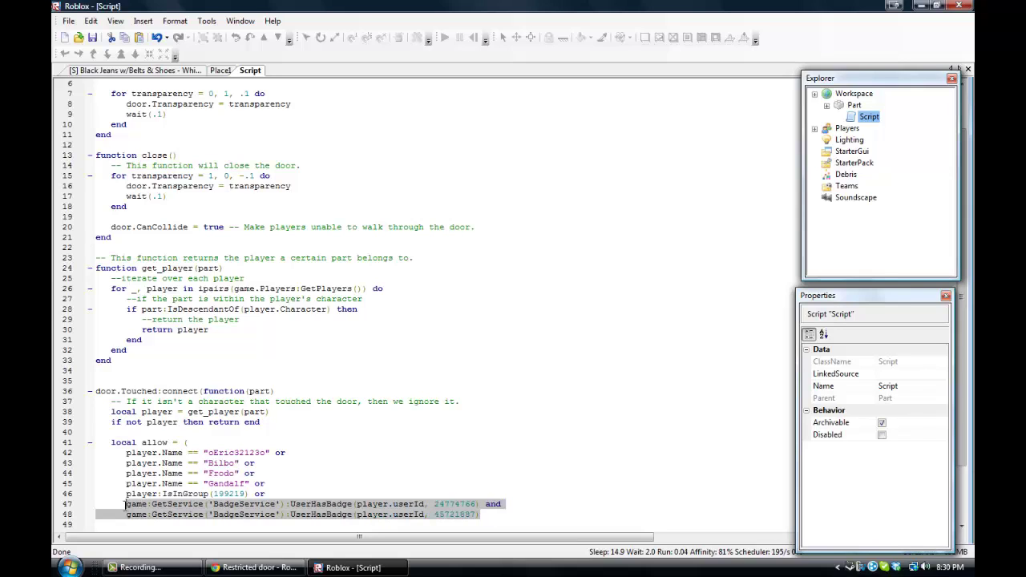
pyautogui.click(318, 510)
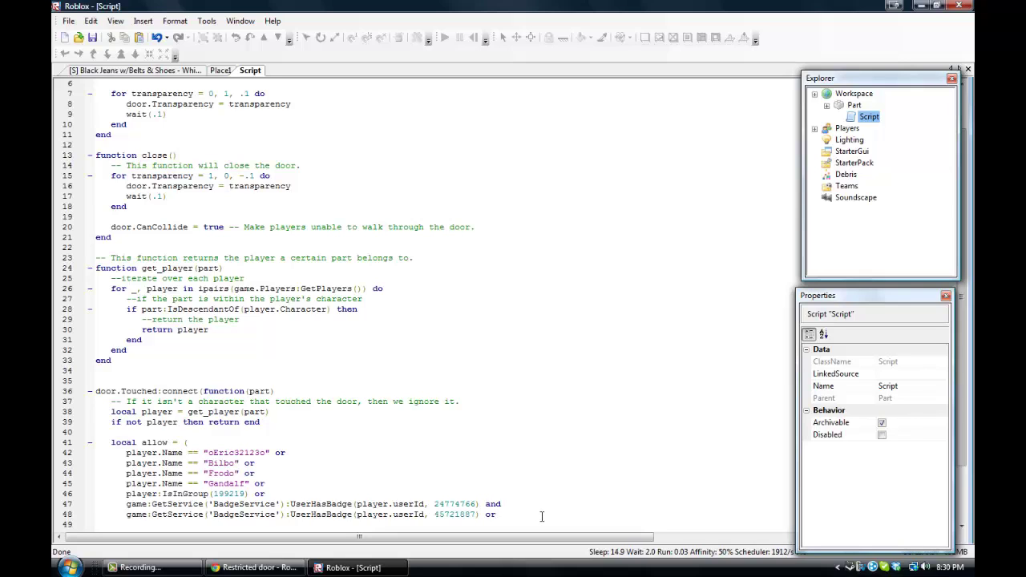
pyautogui.scroll(-1, 542, 516)
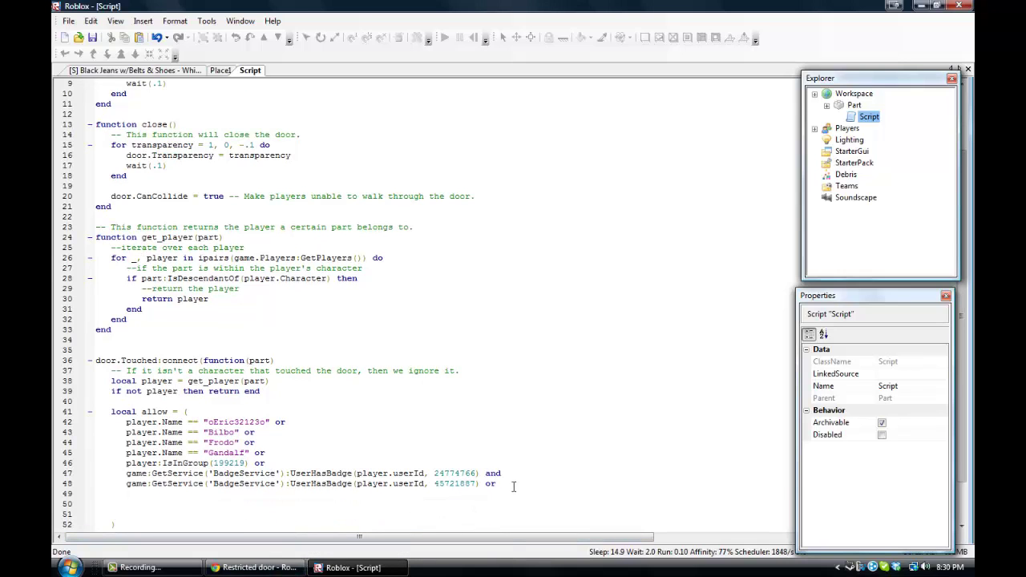
# Step: Paste the wiki's game.CreatorId == player.userId example into the door script as line 49
pyautogui.click(255, 568)
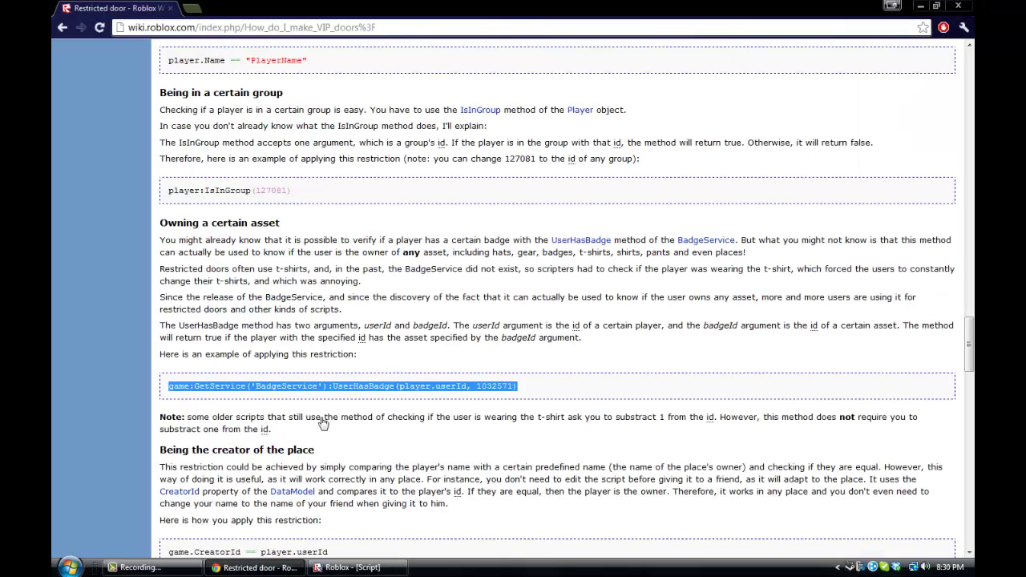
pyautogui.click(412, 418)
pyautogui.scroll(-1, 413, 419)
pyautogui.scroll(-1, 413, 418)
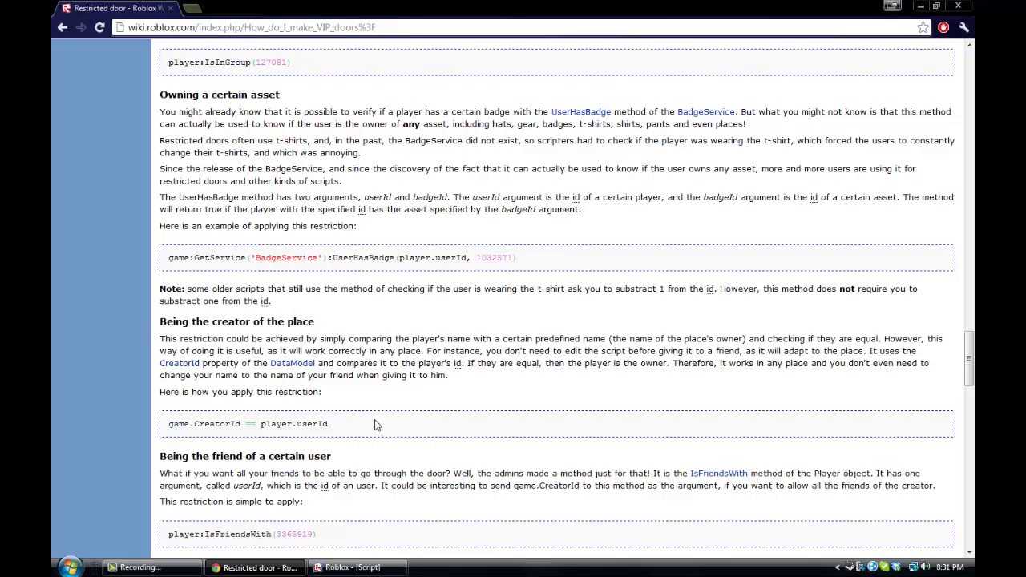
pyautogui.moveTo(367, 427); pyautogui.dragTo(165, 425)
pyautogui.hotkey('ctrl', 'c')
pyautogui.click(353, 567)
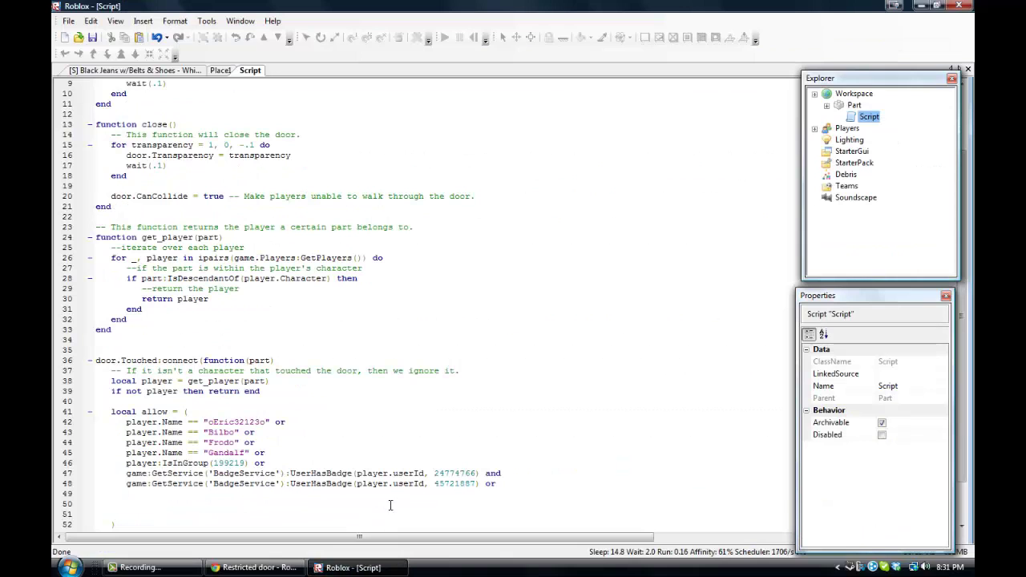
pyautogui.hotkey('ctrl', 'v')
# Step: Scroll the wiki to review its creator and friend restriction examples
pyautogui.hotkey('alt', 'Tab')
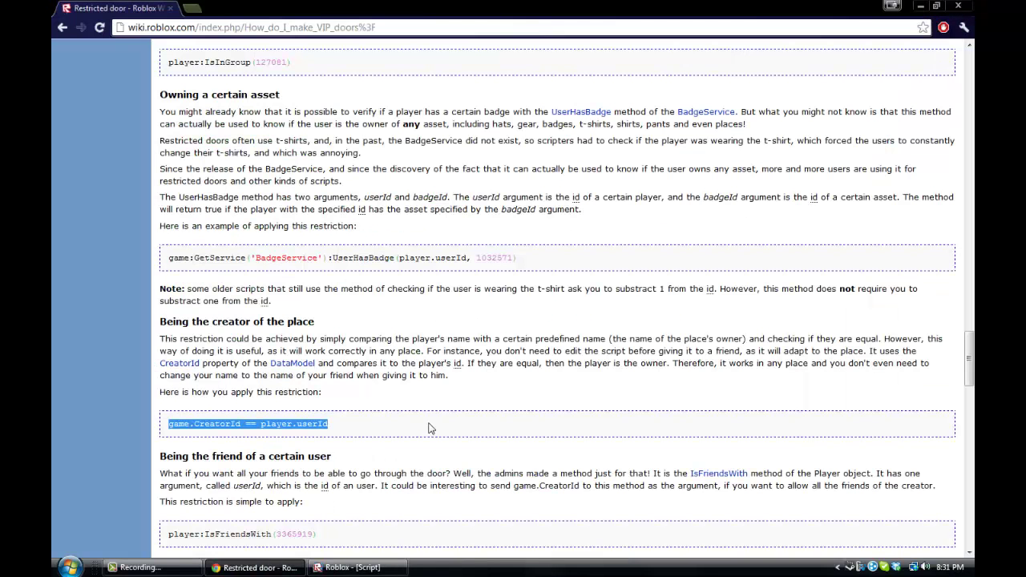
pyautogui.click(341, 365)
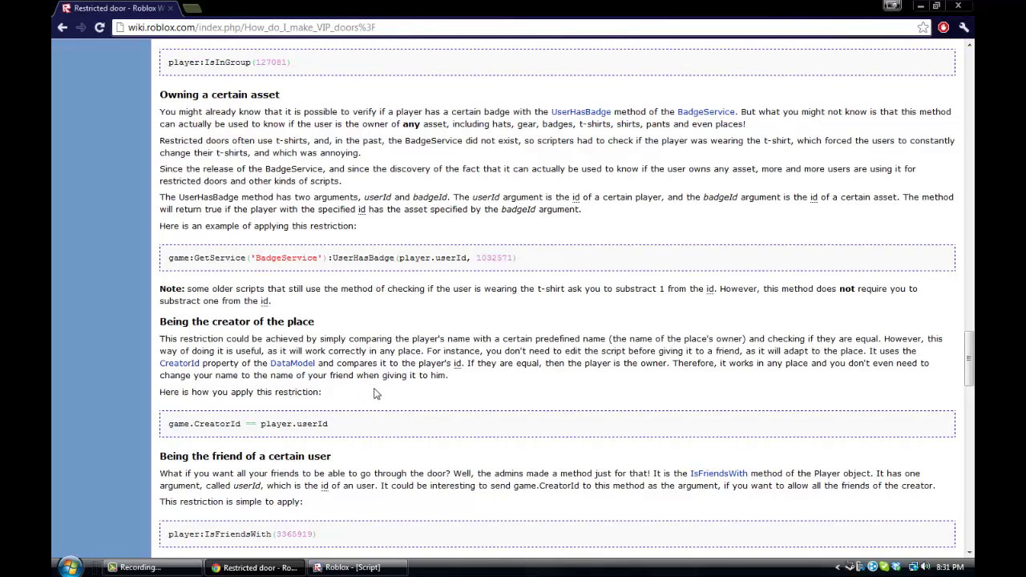
pyautogui.scroll(-3, 377, 394)
pyautogui.scroll(-4, 377, 394)
pyautogui.scroll(-2, 378, 393)
pyautogui.scroll(-5, 380, 393)
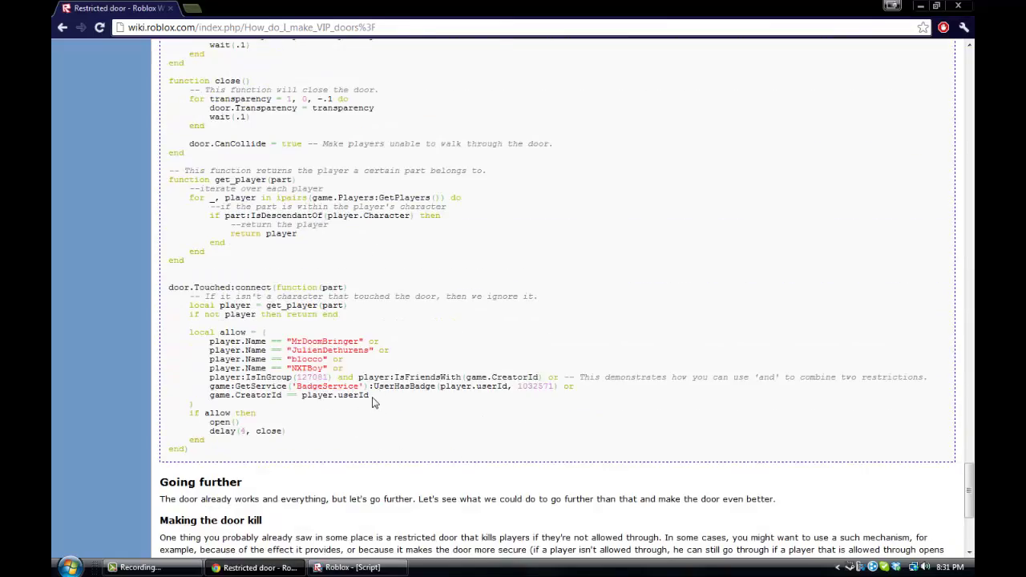
pyautogui.scroll(1, 371, 406)
pyautogui.scroll(5, 374, 404)
pyautogui.scroll(1, 374, 403)
pyautogui.click(353, 568)
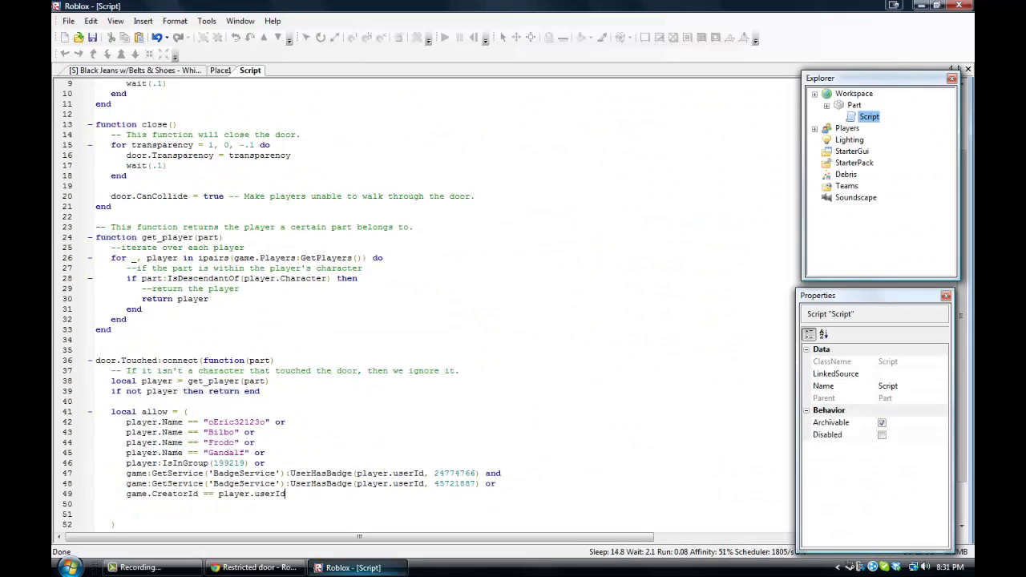
# Step: Switch between script and wiki and scroll down to the friend-check example
pyautogui.click(353, 568)
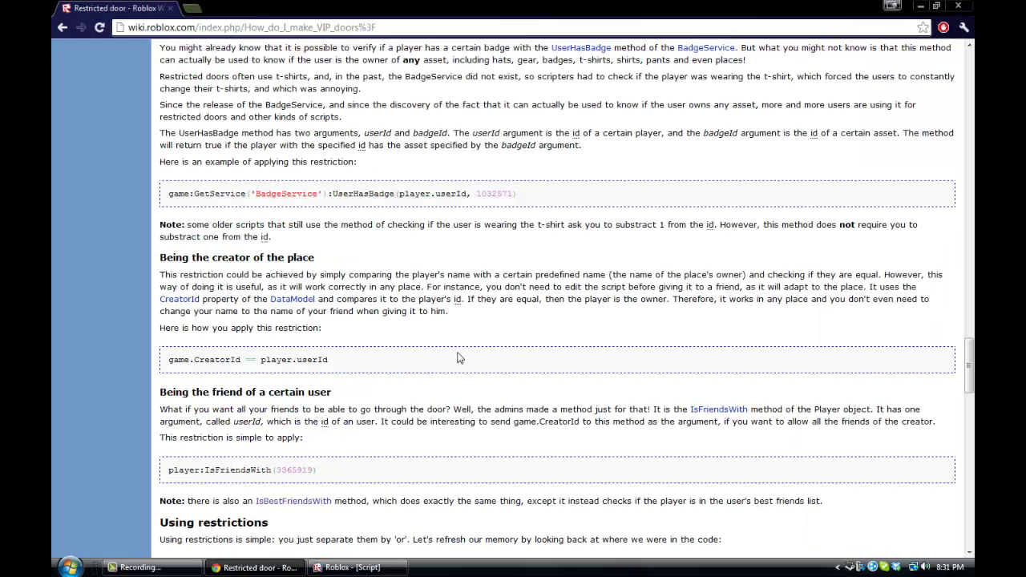
pyautogui.click(352, 567)
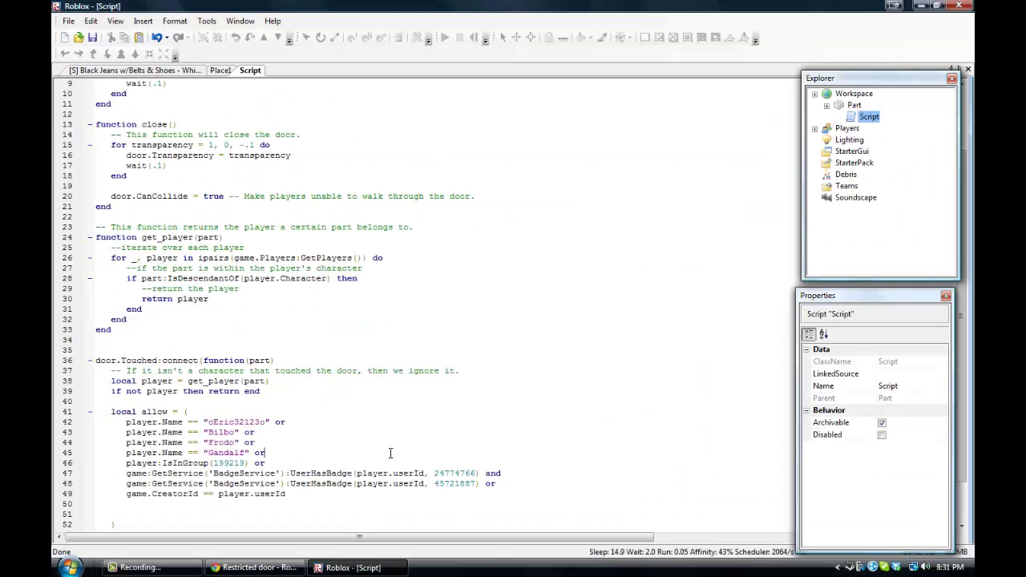
pyautogui.scroll(-2, 391, 453)
pyautogui.click(265, 568)
pyautogui.scroll(-3, 362, 445)
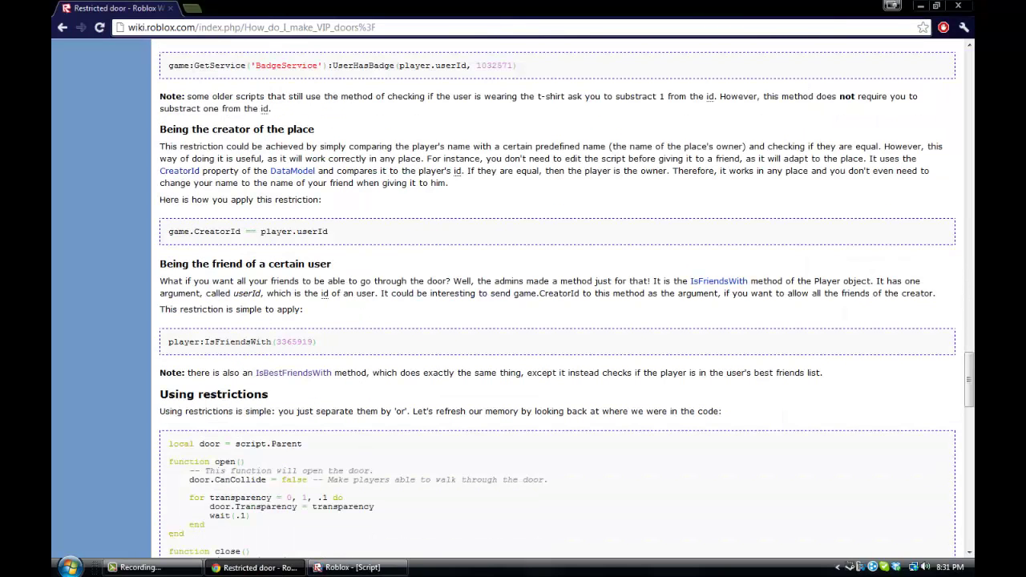
pyautogui.scroll(-2, 355, 450)
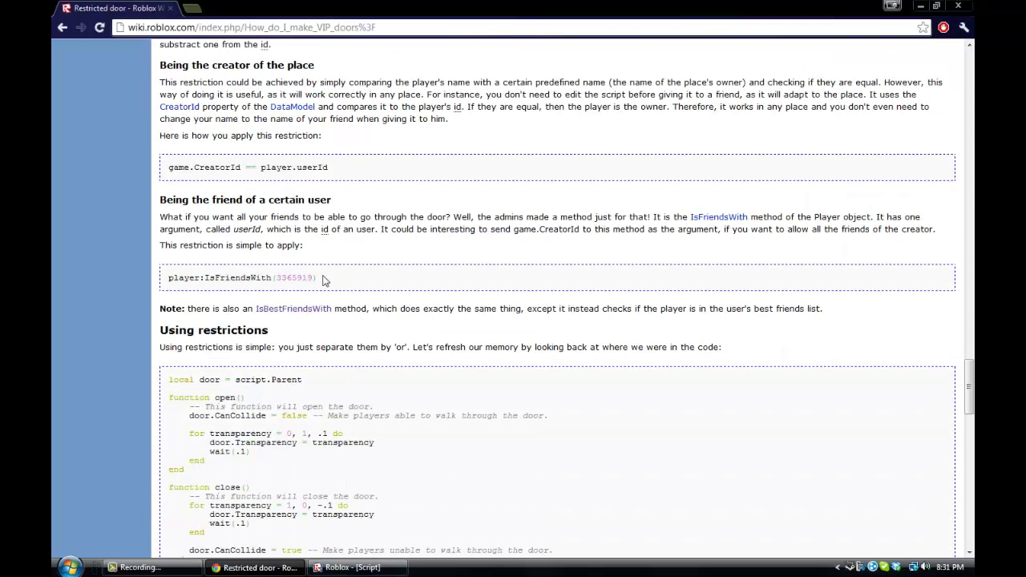
# Step: Paste the wiki's player:IsFriendsWith(...) example onto line 50 of the door script
pyautogui.moveTo(319, 279); pyautogui.dragTo(166, 273)
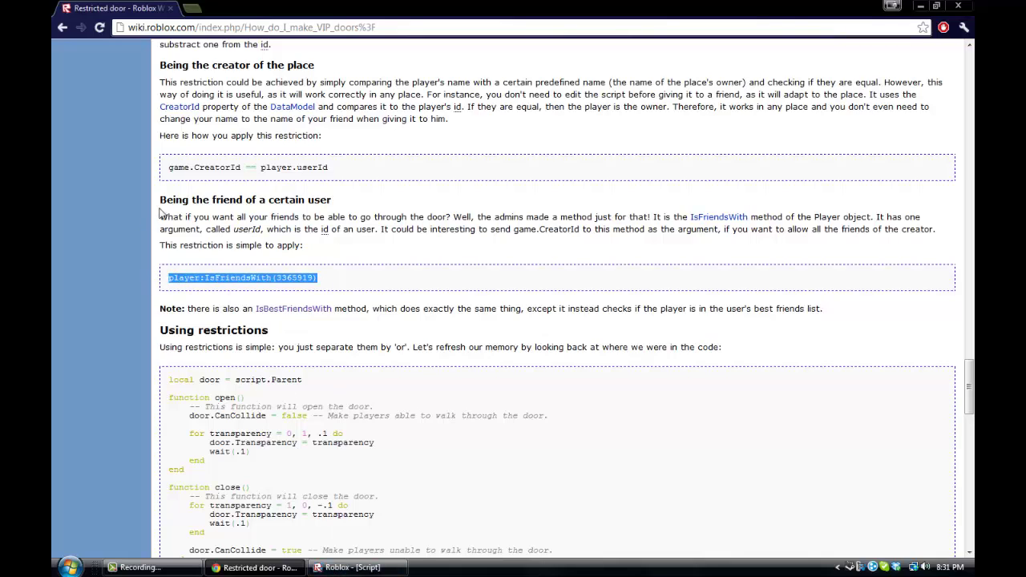
pyautogui.click(427, 205)
pyautogui.click(353, 568)
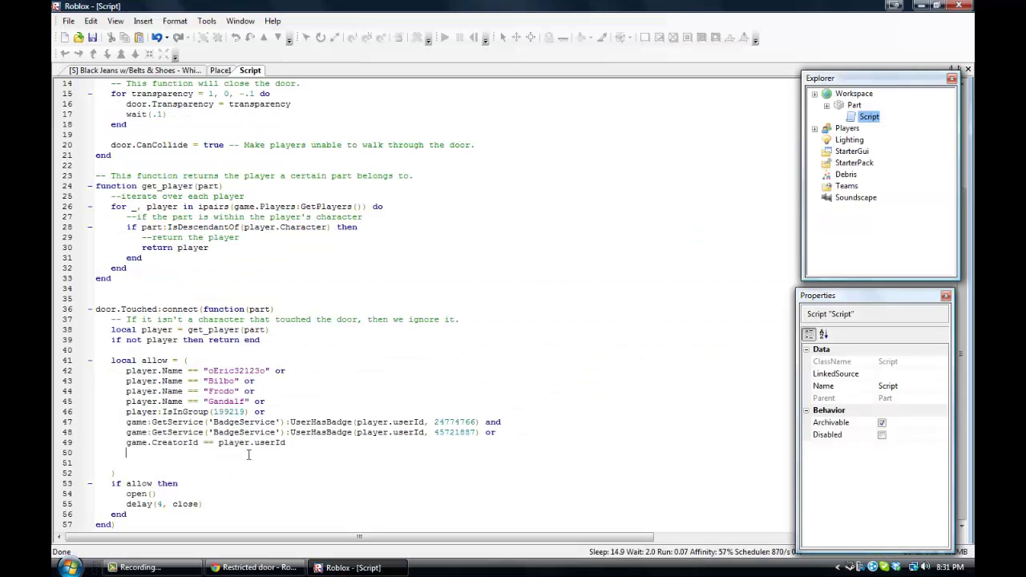
pyautogui.write('player:IsFriendsWith(3365919)')
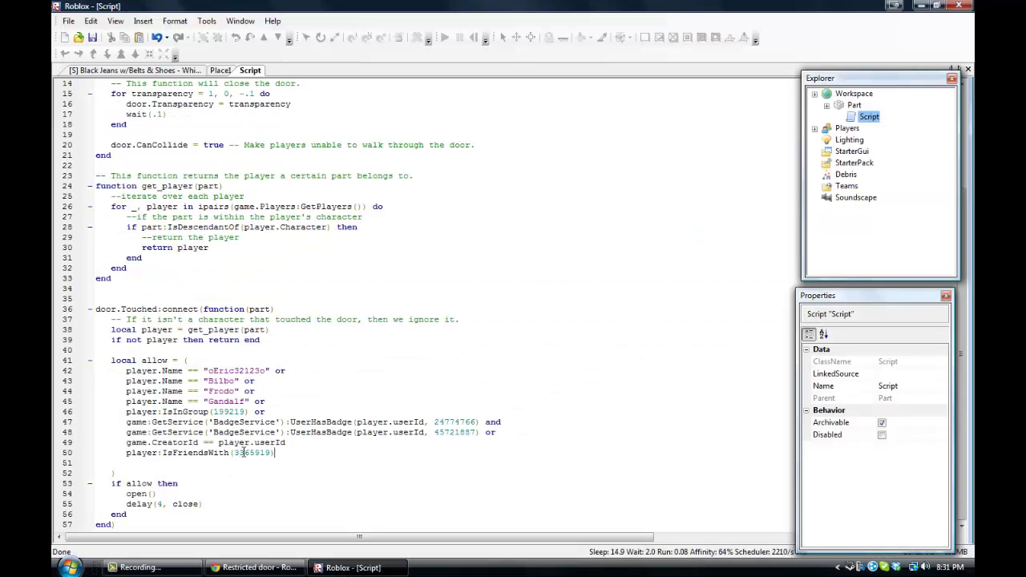
pyautogui.click(255, 567)
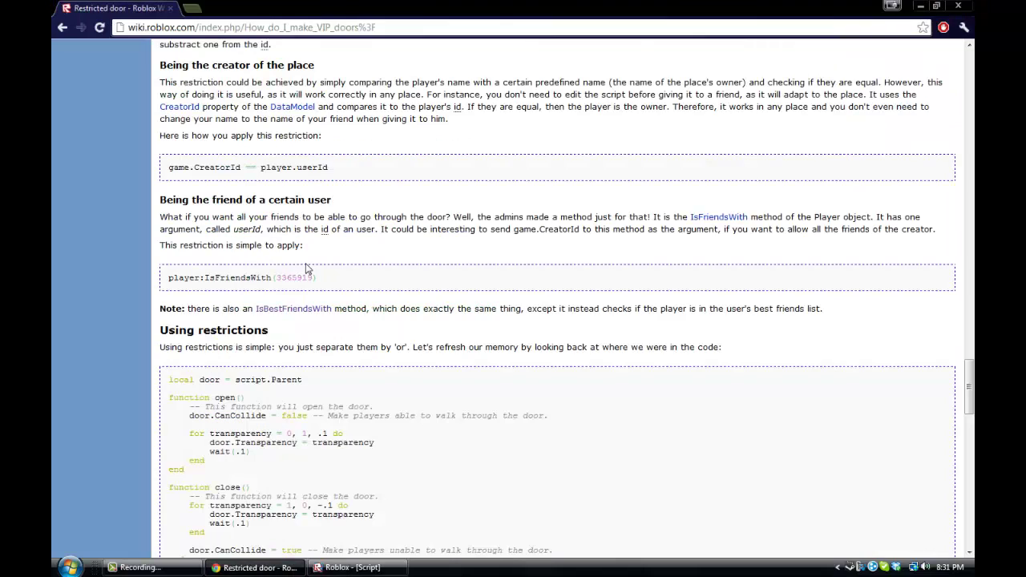
pyautogui.click(353, 568)
pyautogui.click(255, 568)
pyautogui.click(353, 568)
pyautogui.click(128, 71)
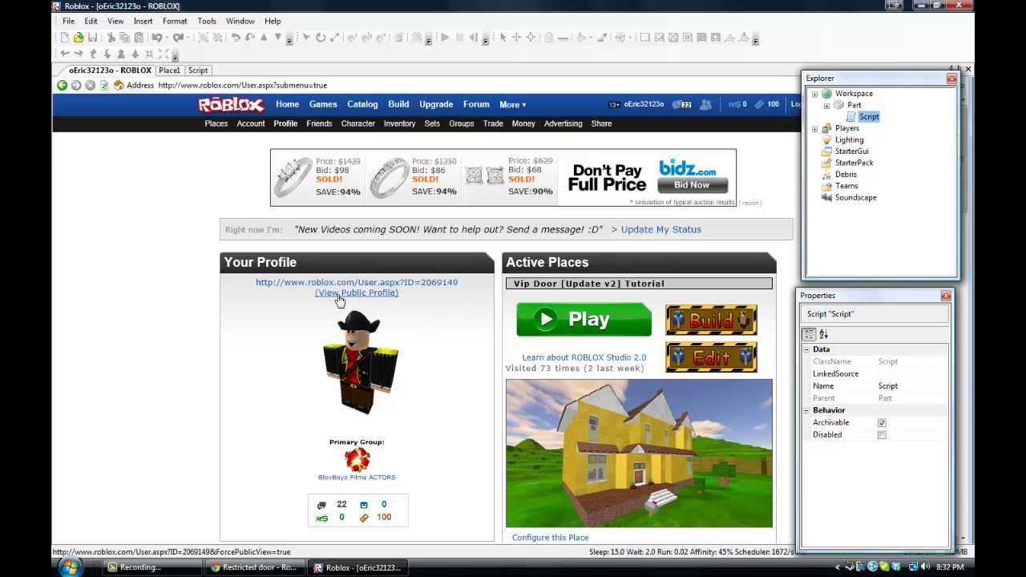
pyautogui.click(389, 293)
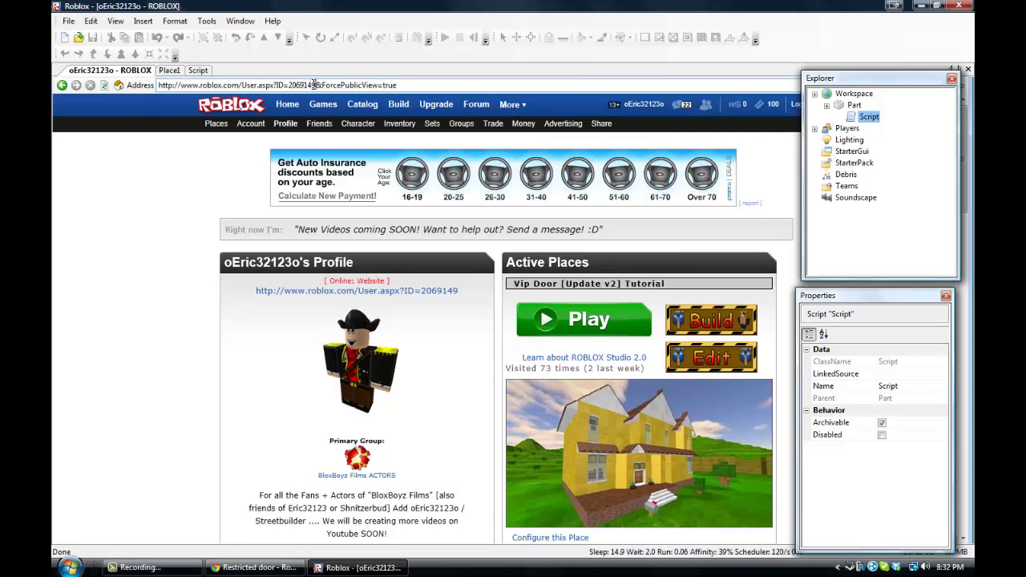
pyautogui.moveTo(314, 84); pyautogui.dragTo(289, 84)
pyautogui.hotkey('ctrl', 'c')
pyautogui.click(202, 71)
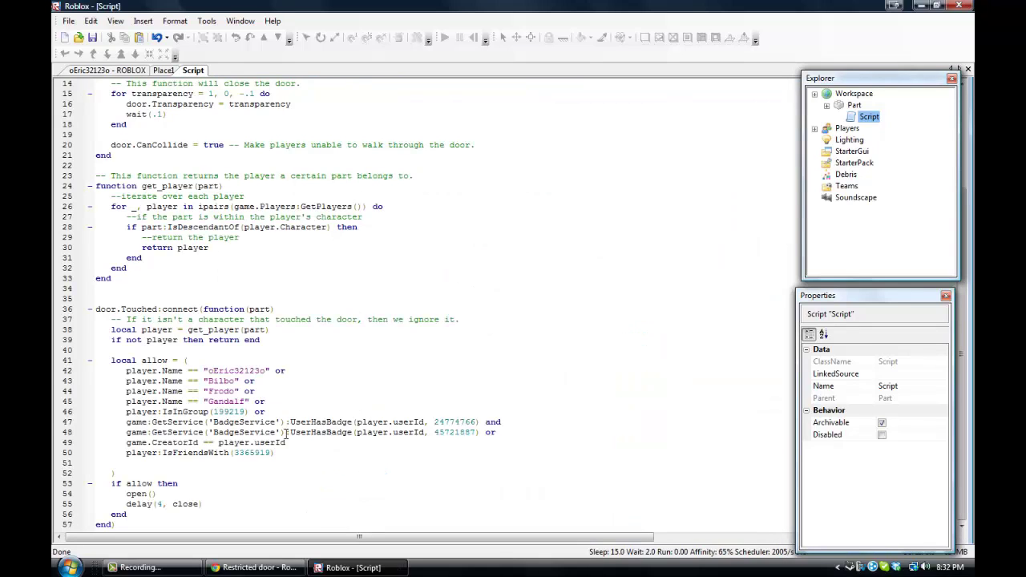
pyautogui.moveTo(272, 452); pyautogui.dragTo(234, 452)
pyautogui.hotkey('ctrl', 'v')
# Step: Copy the user ID from the owner's profile link again
pyautogui.click(124, 71)
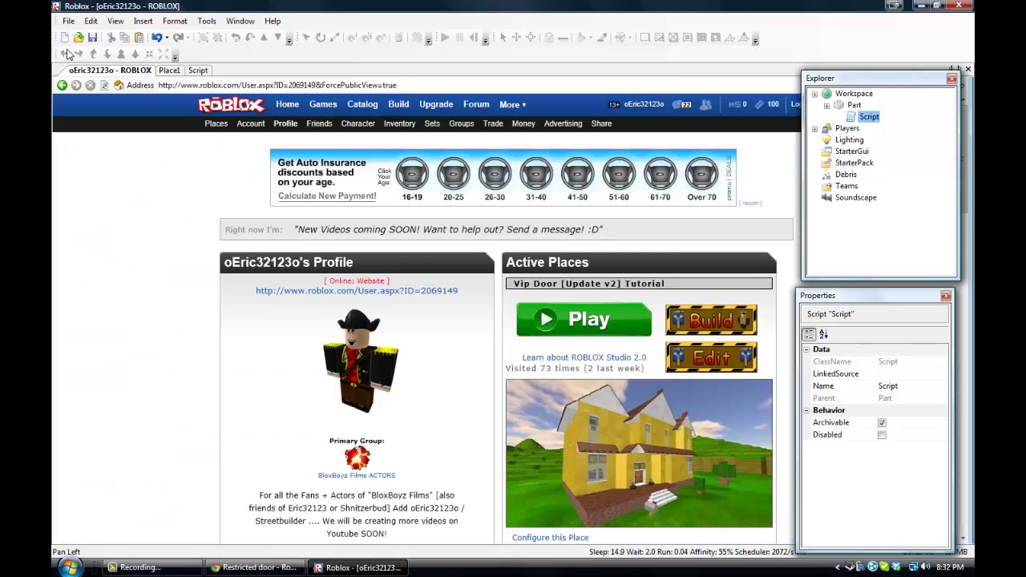
pyautogui.click(62, 86)
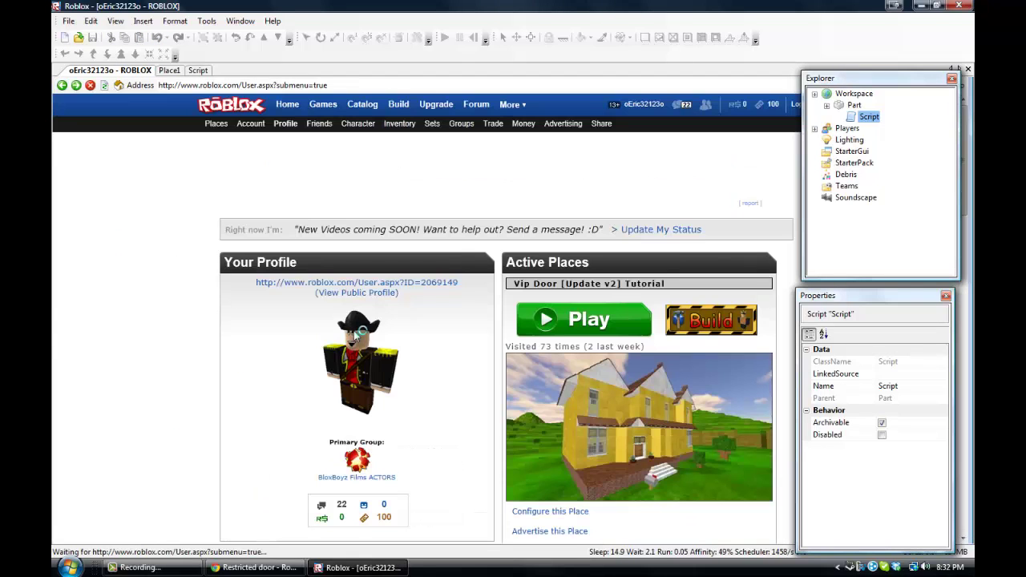
pyautogui.moveTo(458, 284); pyautogui.dragTo(421, 284)
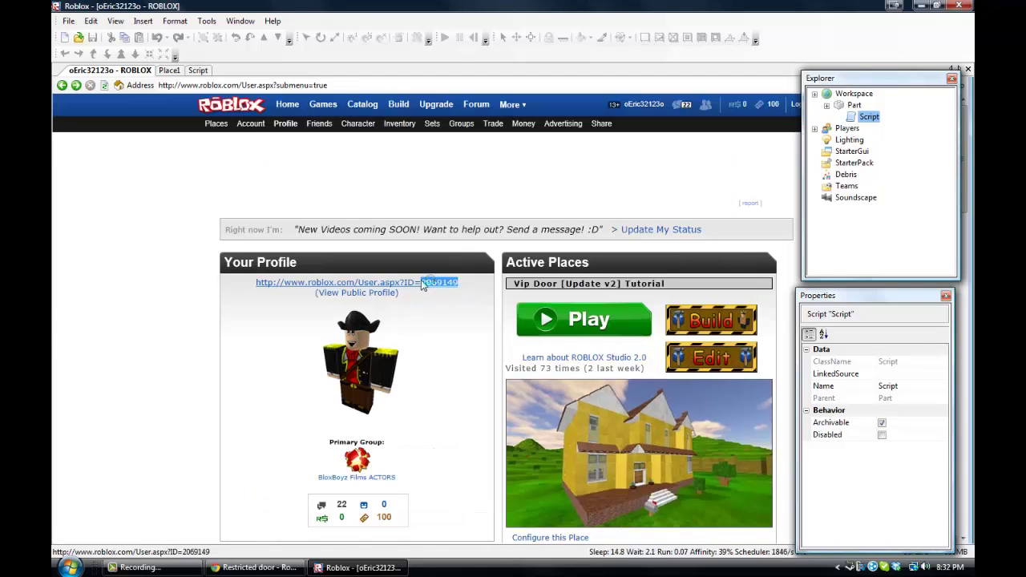
pyautogui.hotkey('ctrl', 'c')
pyautogui.click(193, 71)
pyautogui.hotkey('ctrl', 'v')
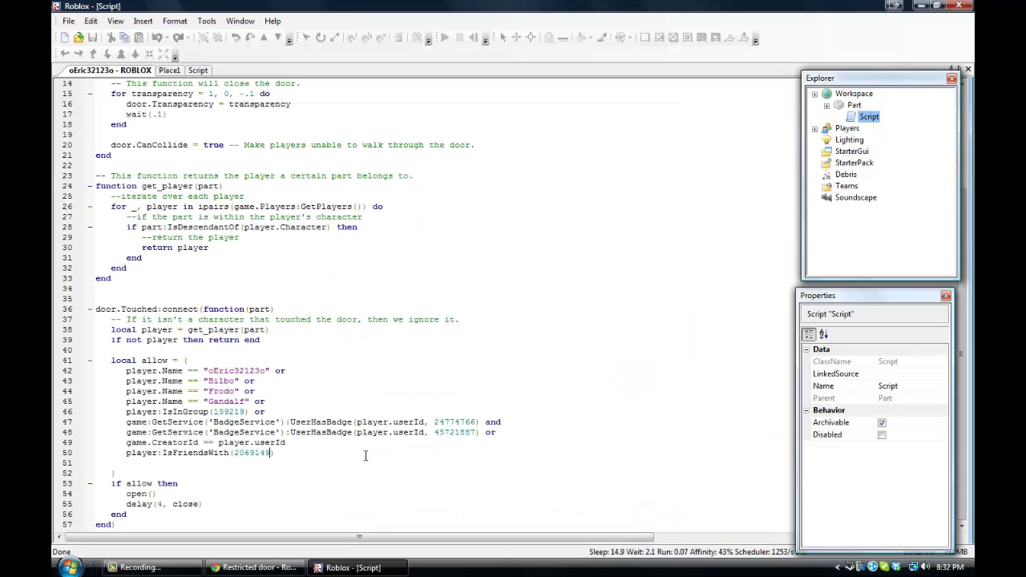
pyautogui.doubleClick(268, 453)
pyautogui.click(234, 454)
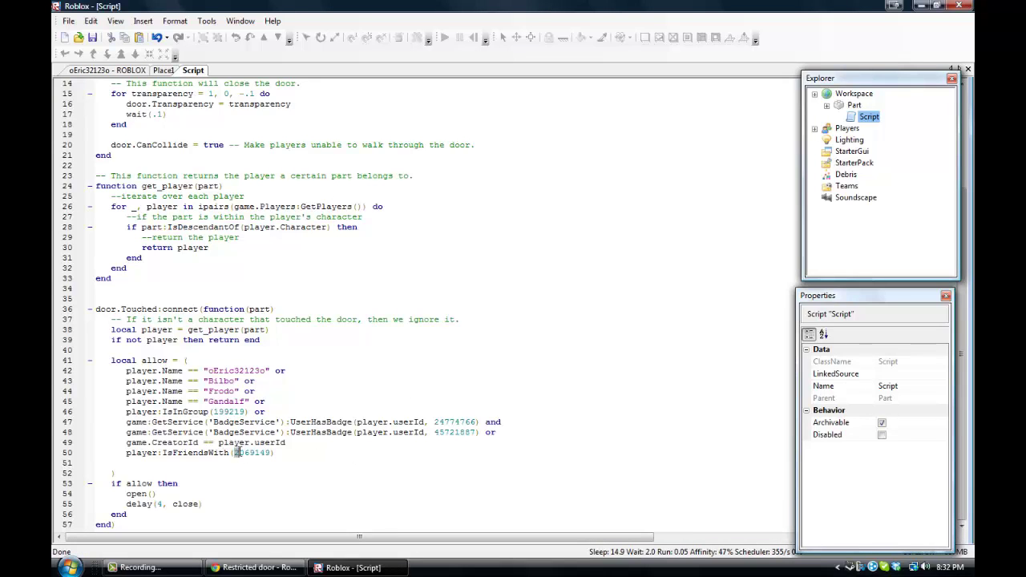
pyautogui.moveTo(236, 453); pyautogui.dragTo(270, 455)
pyautogui.click(286, 456)
pyautogui.moveTo(308, 453)
pyautogui.mouseDown()
pyautogui.moveTo(177, 442)
pyautogui.moveTo(95, 383)
pyautogui.mouseUp()
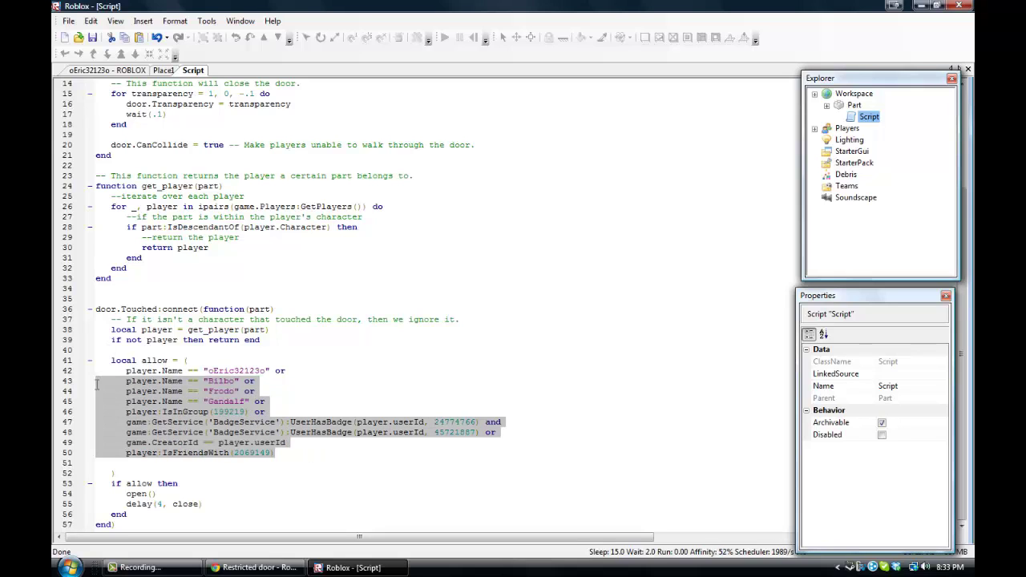
# Step: Delete the Bilbo, Frodo, Gandalf, group, creator and friend checks, leaving a blank line
pyautogui.click(201, 391)
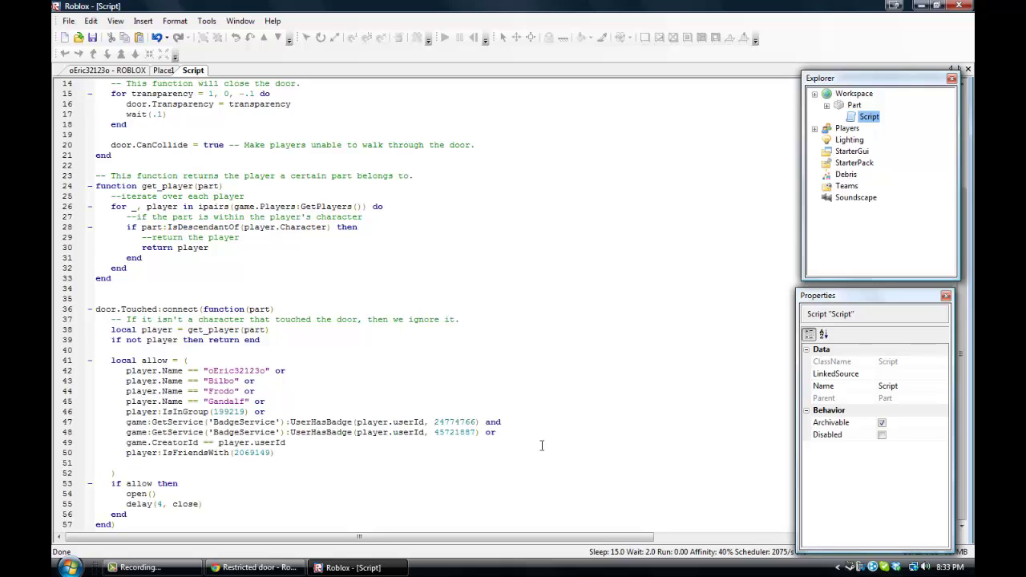
pyautogui.moveTo(279, 414); pyautogui.dragTo(61, 388)
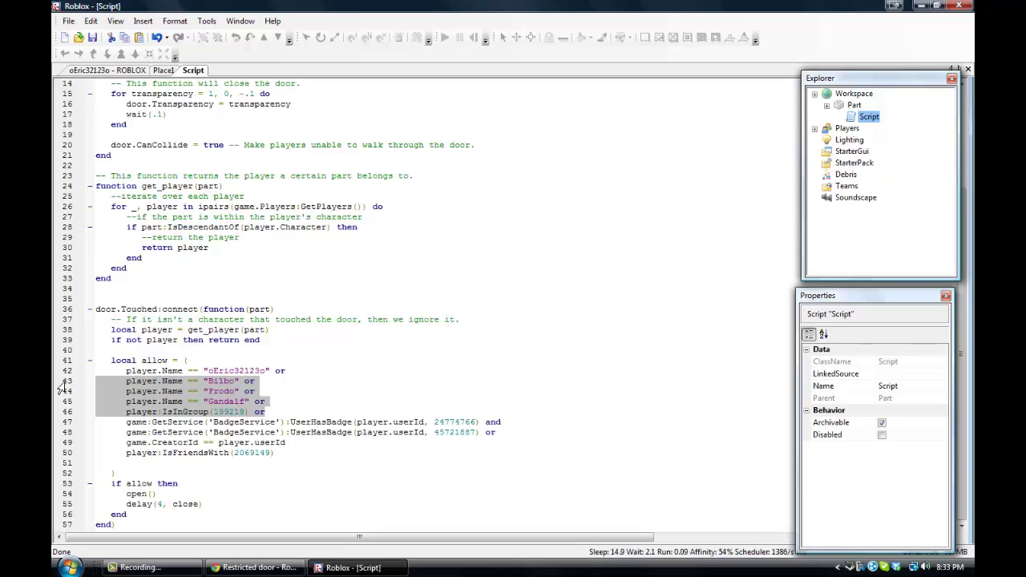
pyautogui.press('BackSpace')
pyautogui.press('BackSpace')
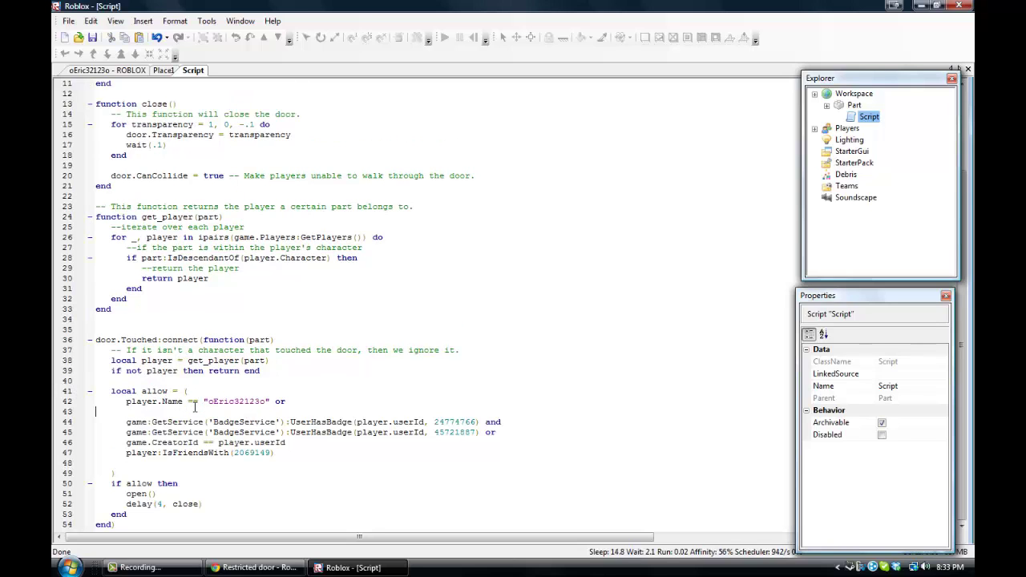
pyautogui.moveTo(287, 459); pyautogui.dragTo(103, 446)
pyautogui.press('BackSpace')
pyautogui.press('BackSpace')
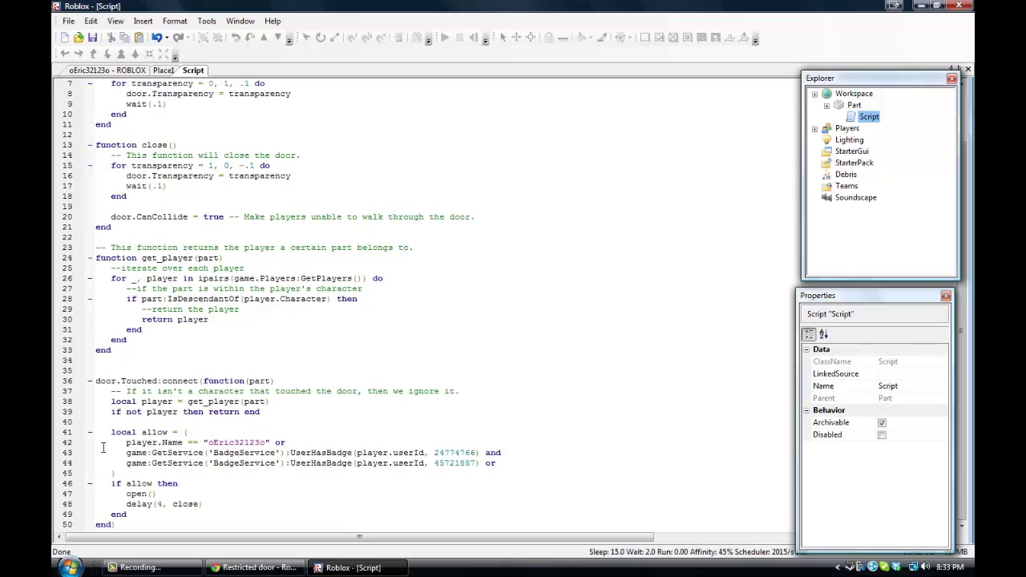
pyautogui.press('Return')
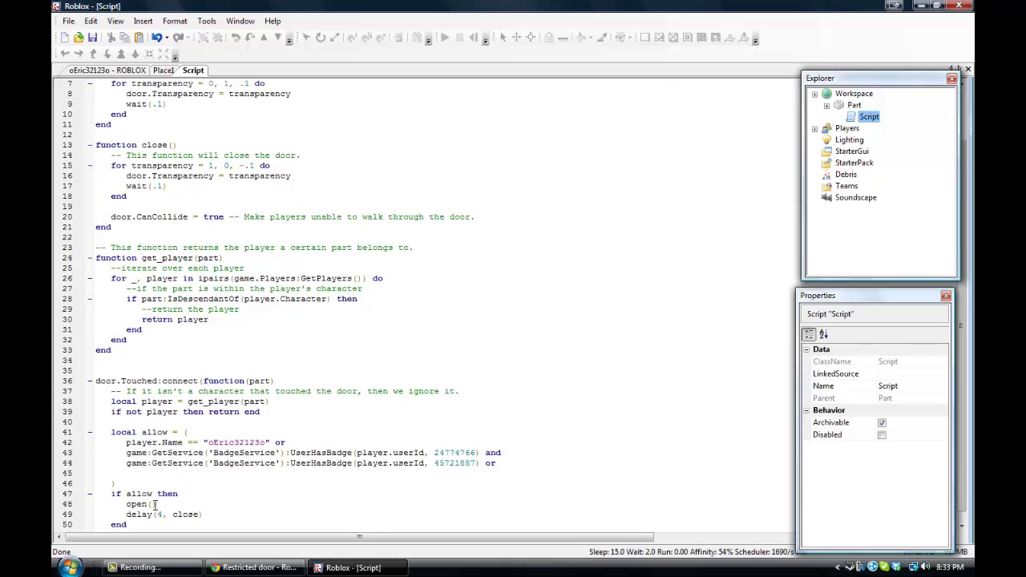
pyautogui.click(253, 567)
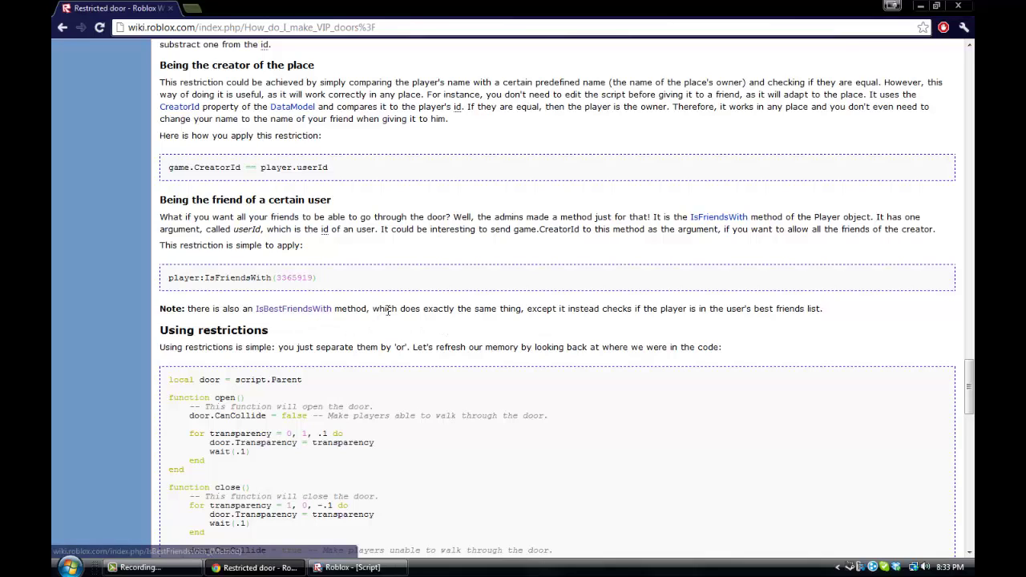
pyautogui.moveTo(384, 287); pyautogui.dragTo(146, 277)
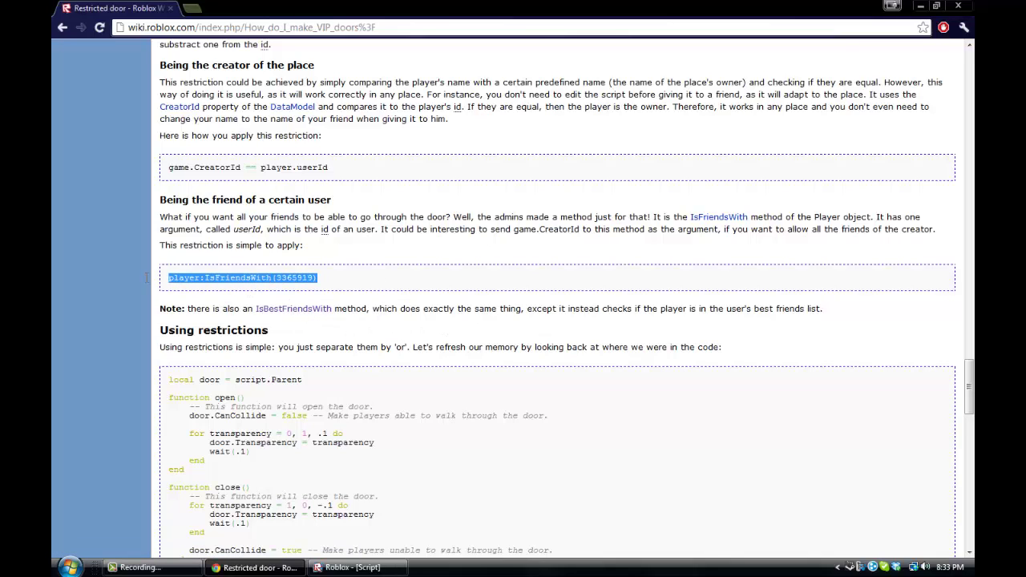
pyautogui.click(353, 567)
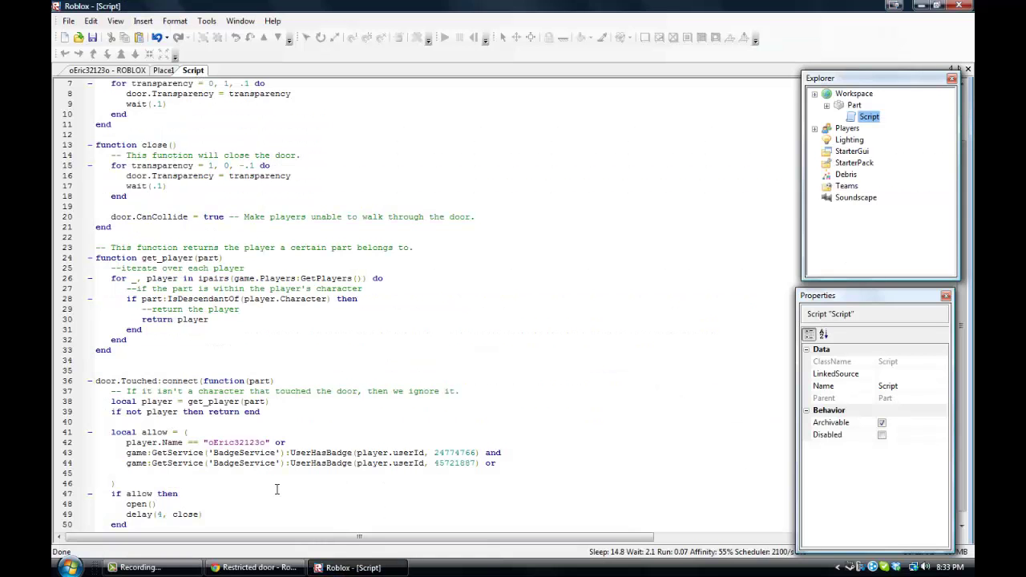
pyautogui.hotkey('ctrl', 'v')
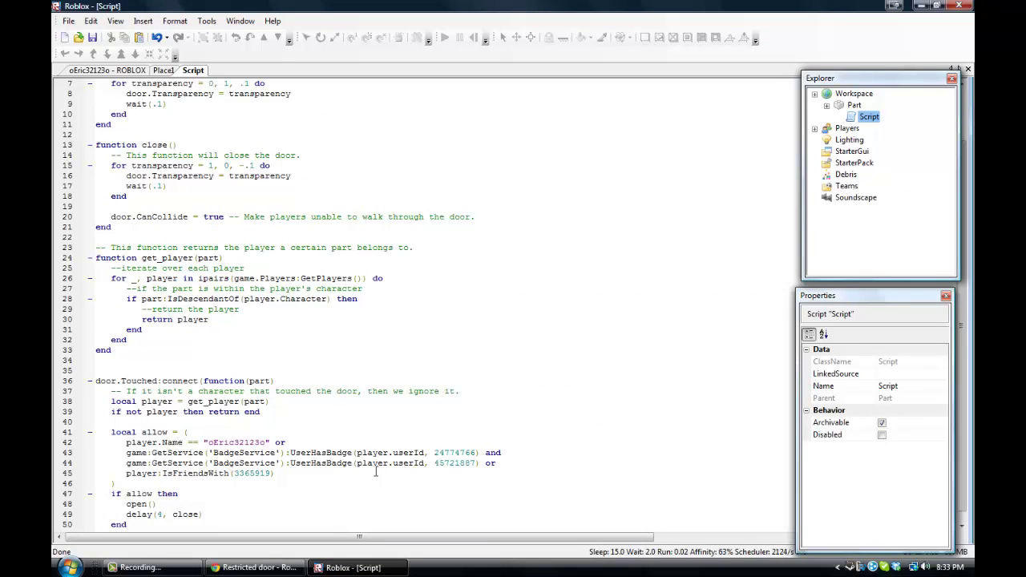
pyautogui.write('Best')
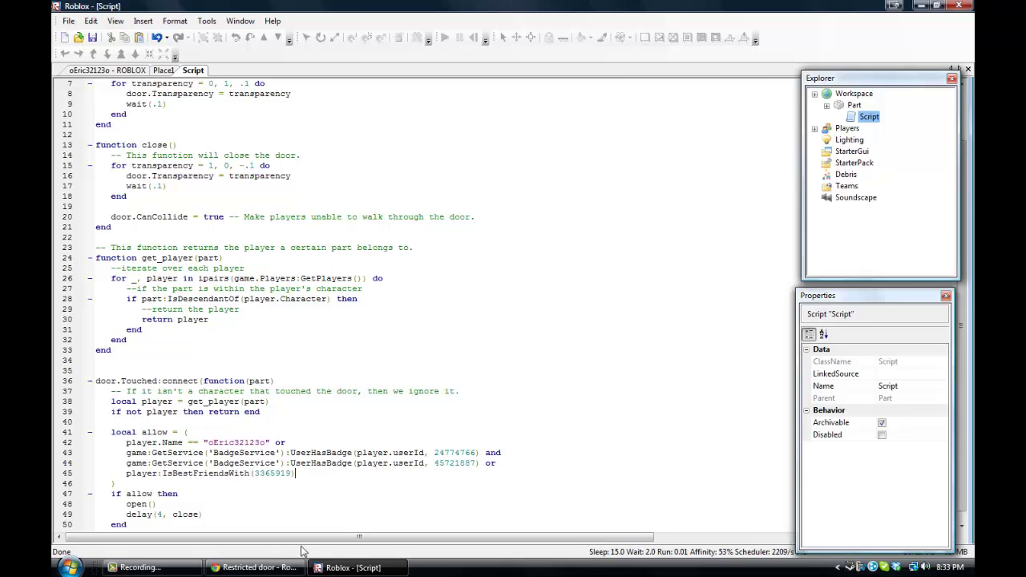
pyautogui.click(255, 568)
pyautogui.click(353, 568)
pyautogui.click(255, 568)
pyautogui.click(353, 568)
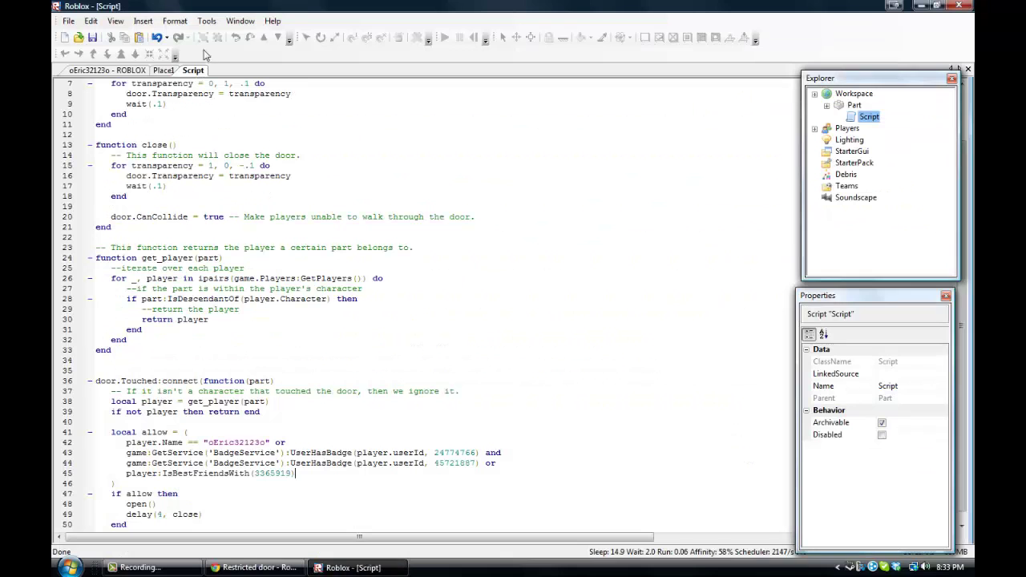
pyautogui.click(132, 70)
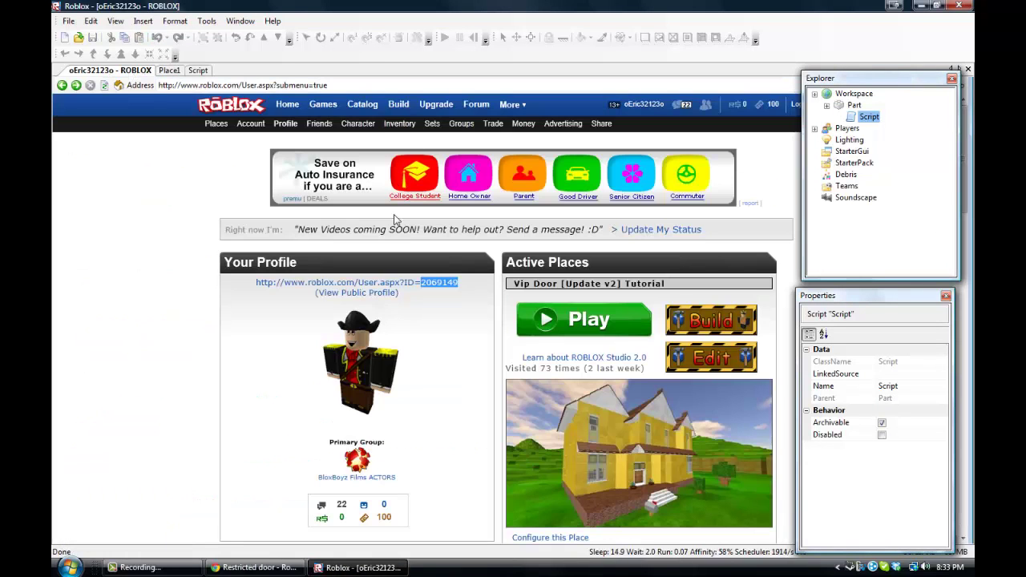
pyautogui.scroll(-3, 201, 336)
pyautogui.scroll(-3, 203, 335)
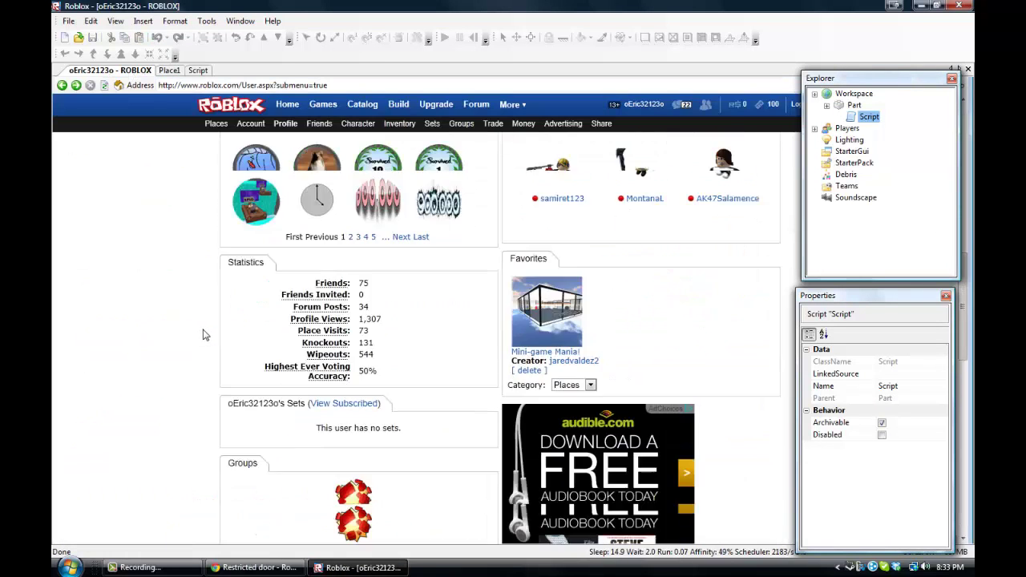
pyautogui.scroll(-3, 200, 325)
pyautogui.scroll(3, 229, 373)
pyautogui.scroll(5, 237, 365)
pyautogui.scroll(5, 265, 361)
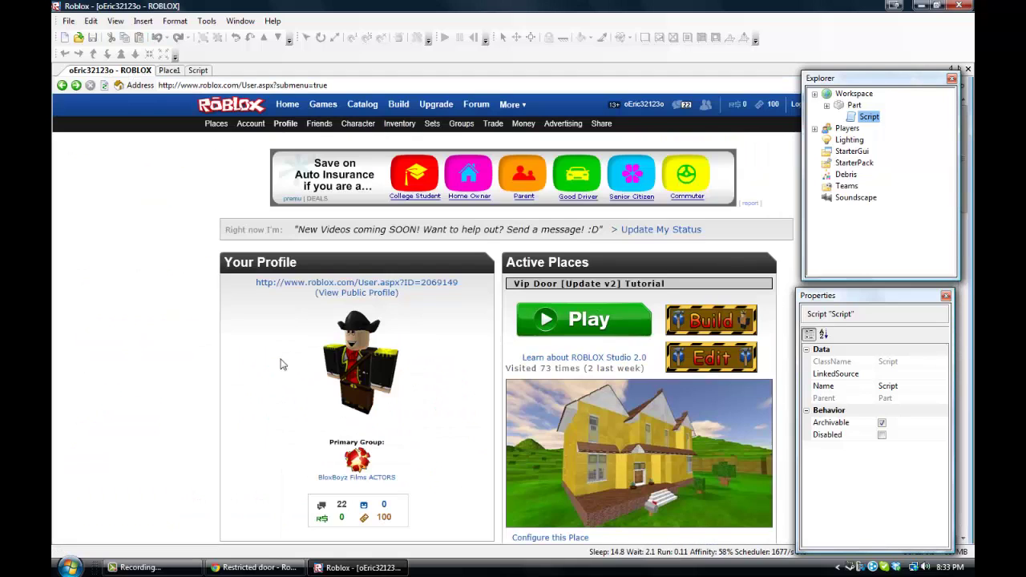
pyautogui.doubleClick(439, 282)
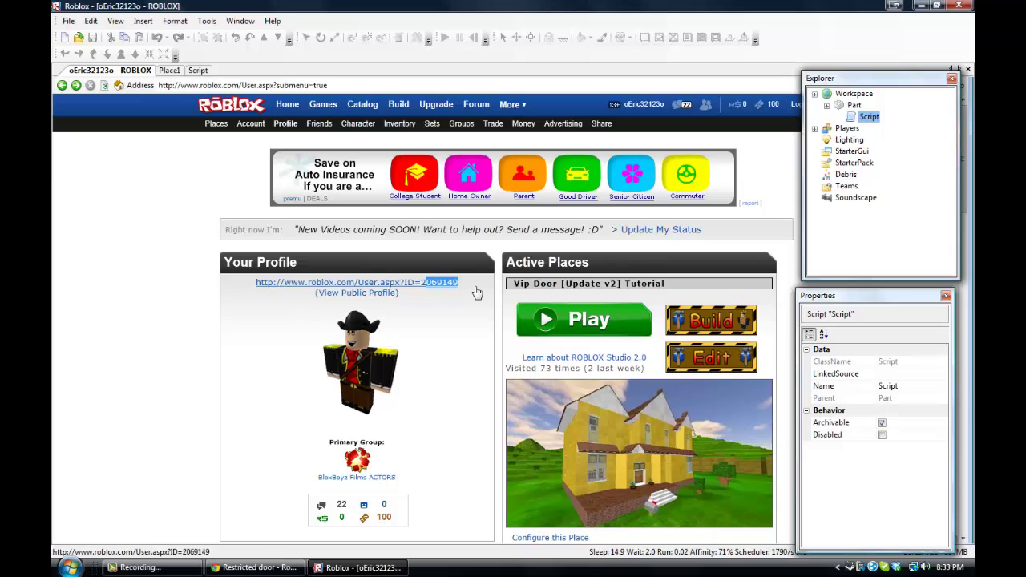
pyautogui.click(471, 292)
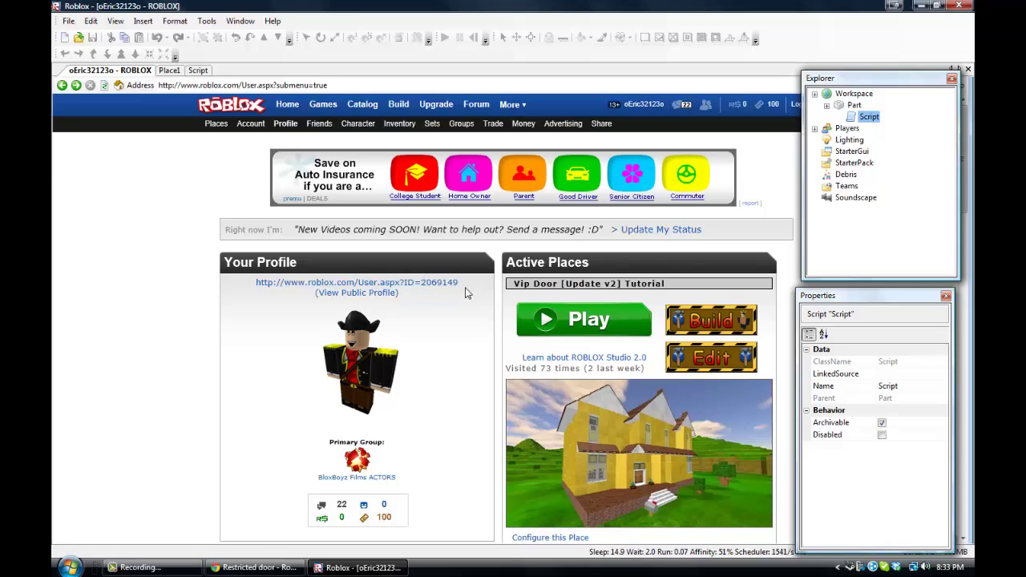
pyautogui.doubleClick(438, 282)
pyautogui.click(466, 287)
pyautogui.doubleClick(439, 282)
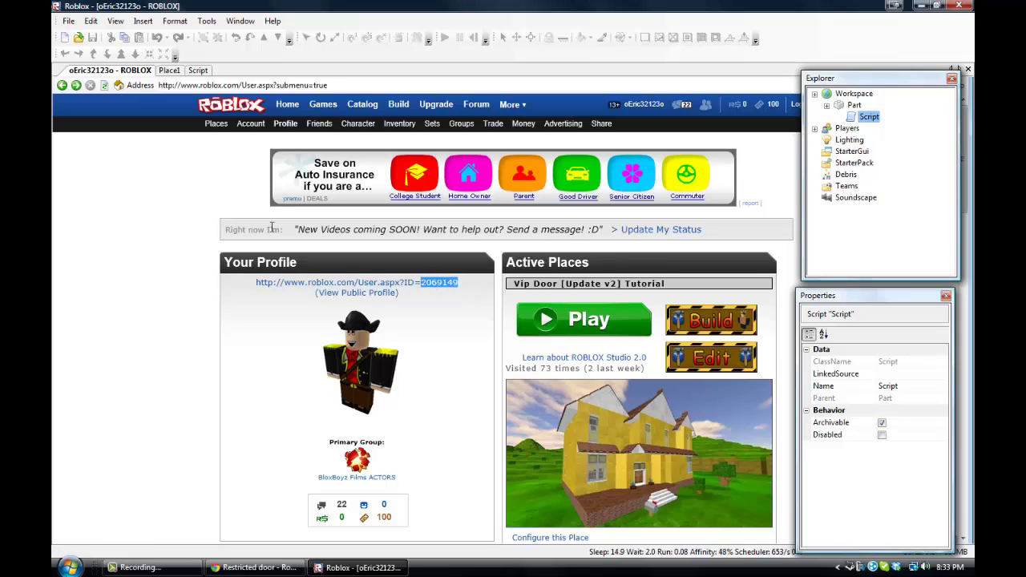
pyautogui.click(198, 70)
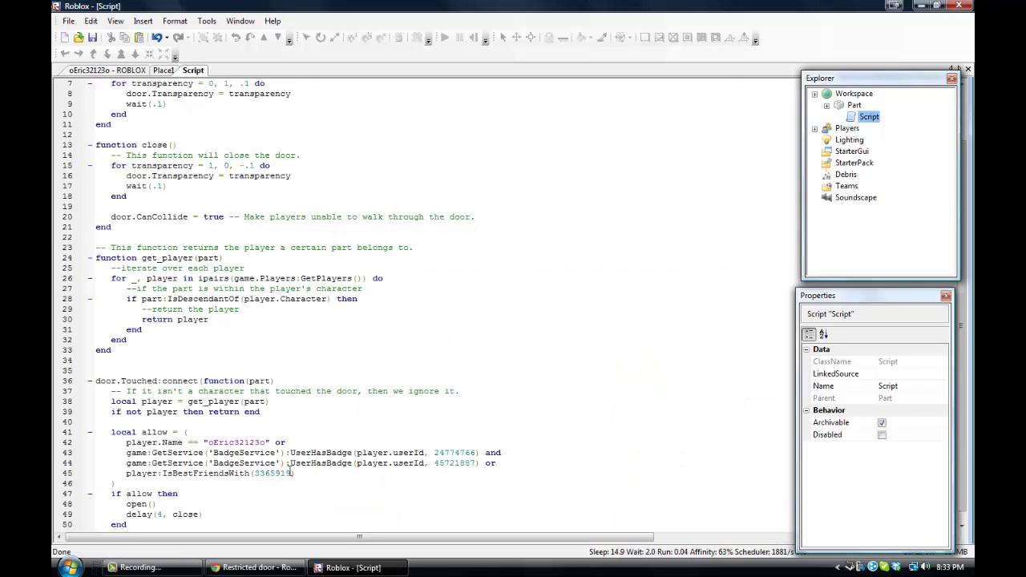
pyautogui.moveTo(255, 473); pyautogui.dragTo(258, 481)
pyautogui.hotkey('ctrl', 'v')
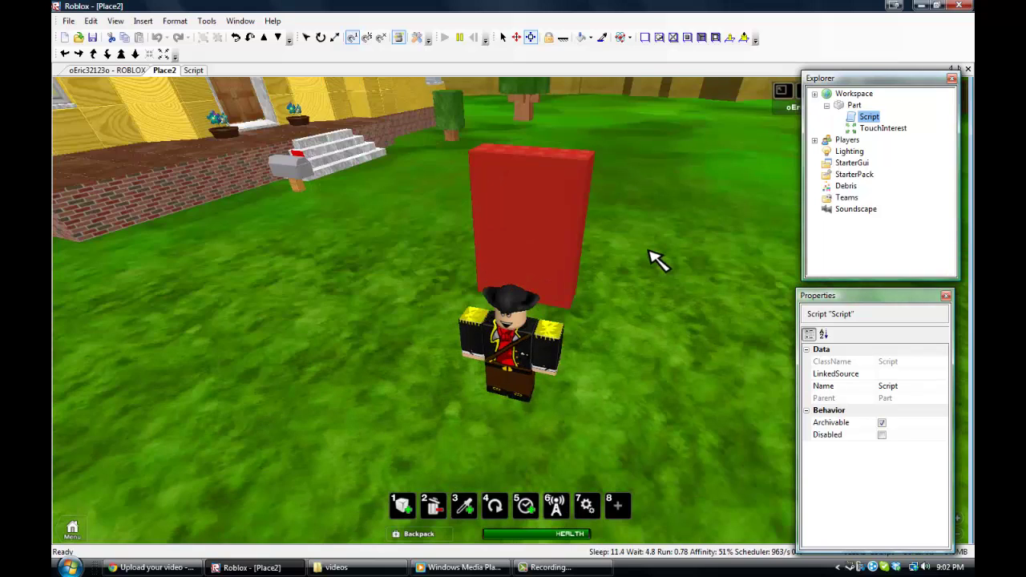
# Step: Walk the character into the red door and select the faded door part
pyautogui.scroll(-5, 652, 259)
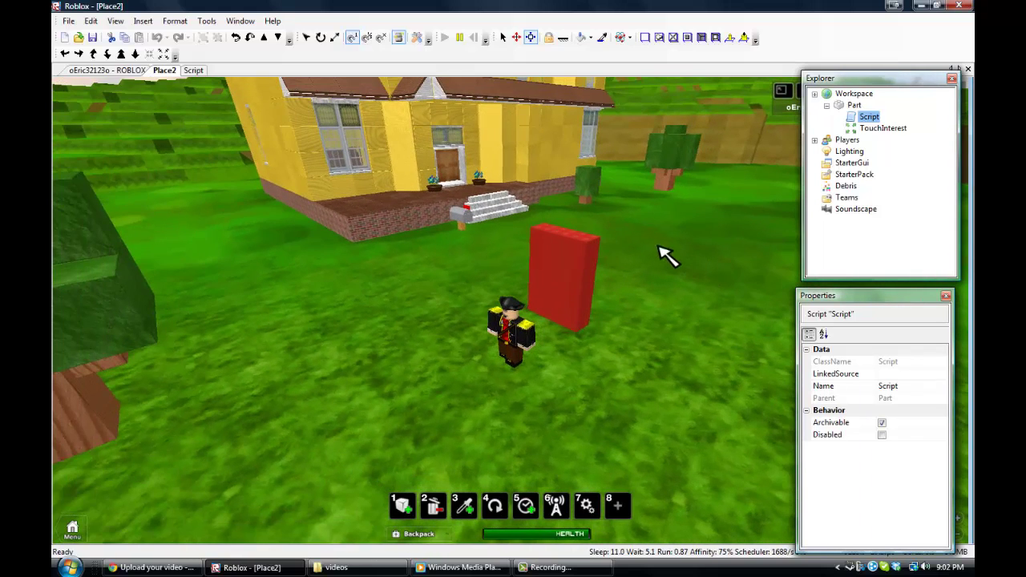
pyautogui.press('Left')
pyautogui.press('Right')
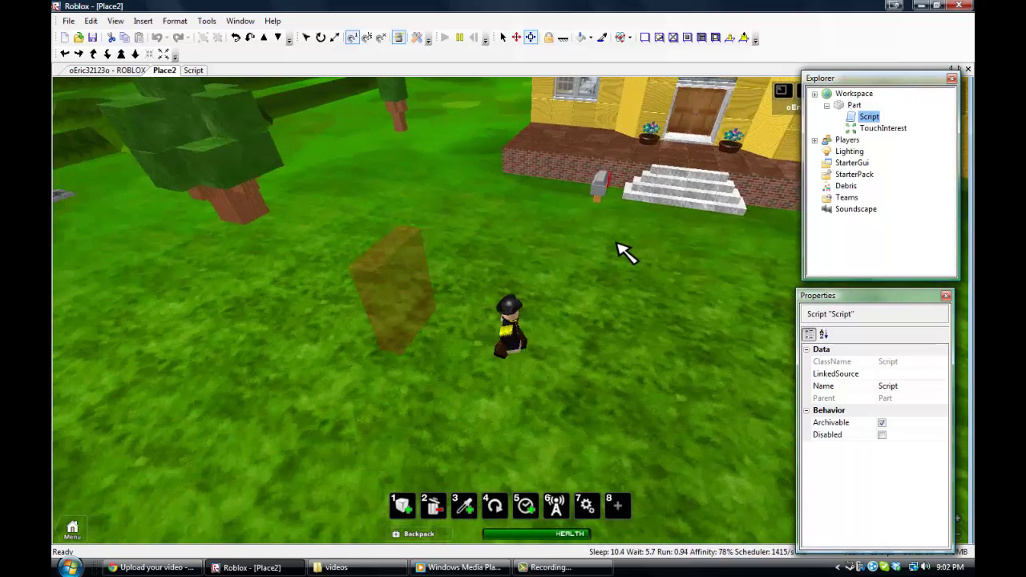
pyautogui.scroll(5, 609, 251)
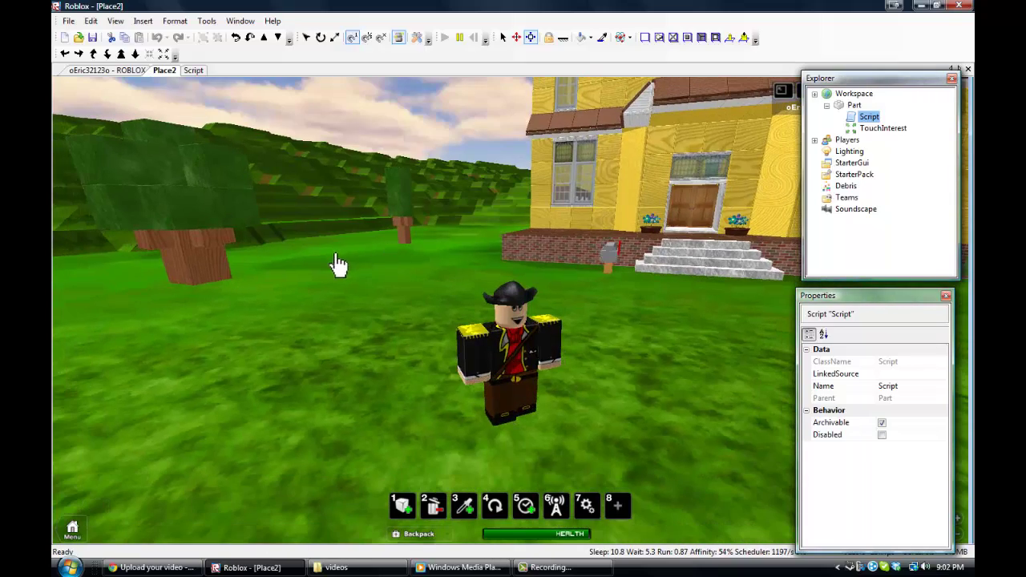
pyautogui.click(365, 274)
pyautogui.moveTo(571, 287); pyautogui.dragTo(550, 313, button='right')
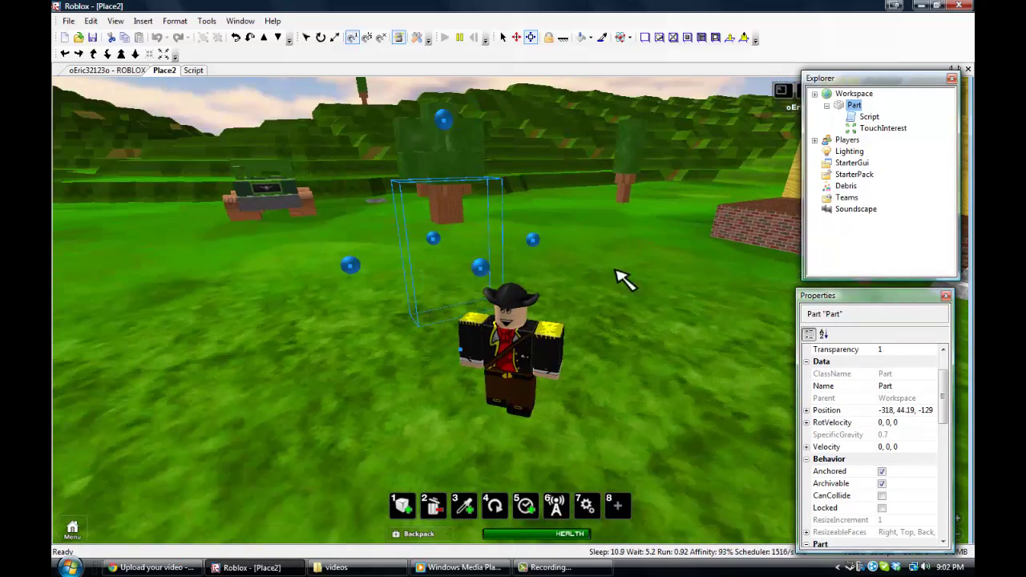
pyautogui.press('Up')
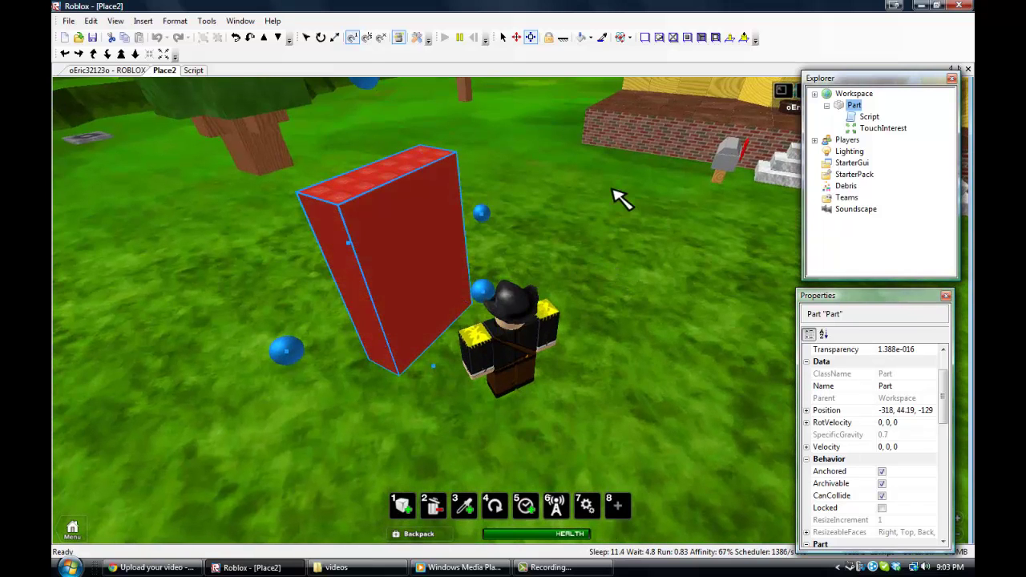
# Step: Open the door script, then return to the place and walk up to the door again
pyautogui.click(856, 121)
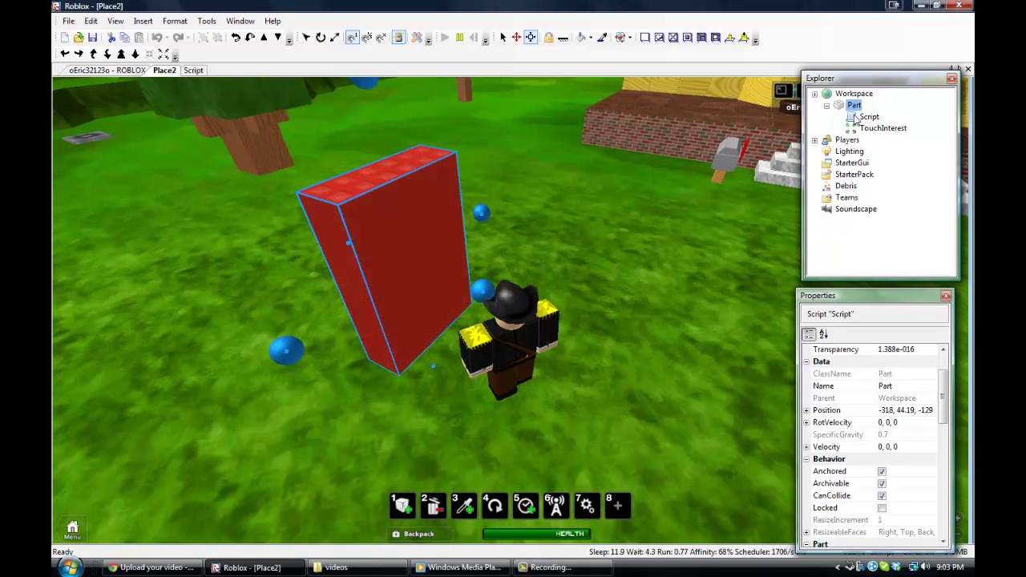
pyautogui.doubleClick(856, 119)
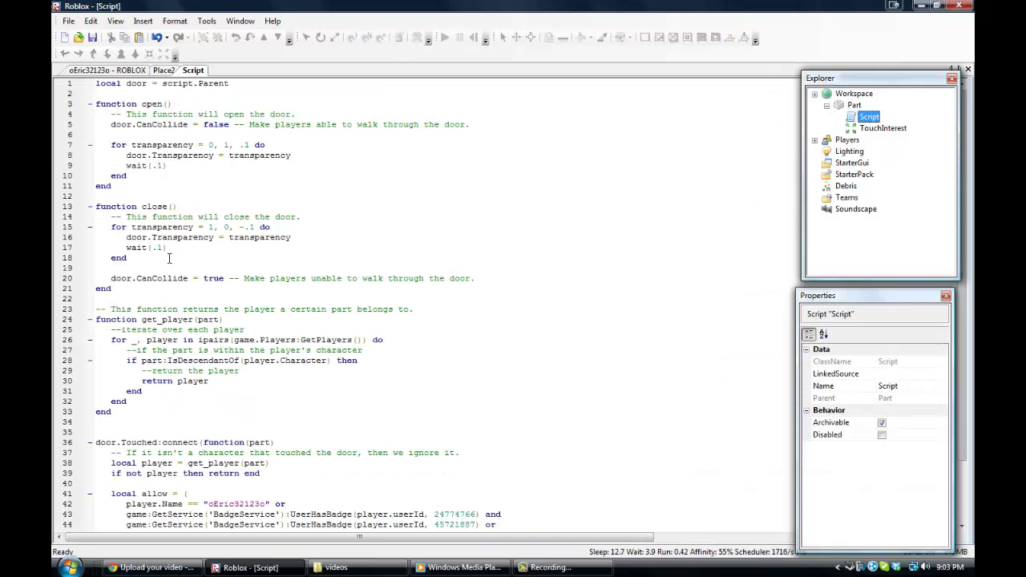
pyautogui.click(164, 71)
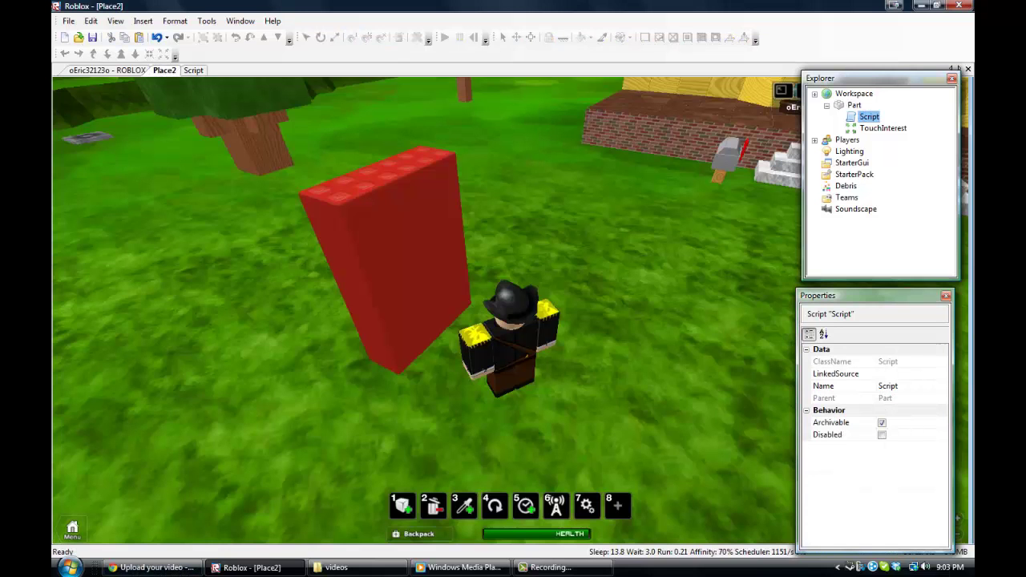
pyautogui.moveTo(373, 195)
pyautogui.mouseDown(button='right')
pyautogui.moveTo(499, 210)
pyautogui.moveTo(492, 183)
pyautogui.mouseUp(button='right')
pyautogui.press('a')
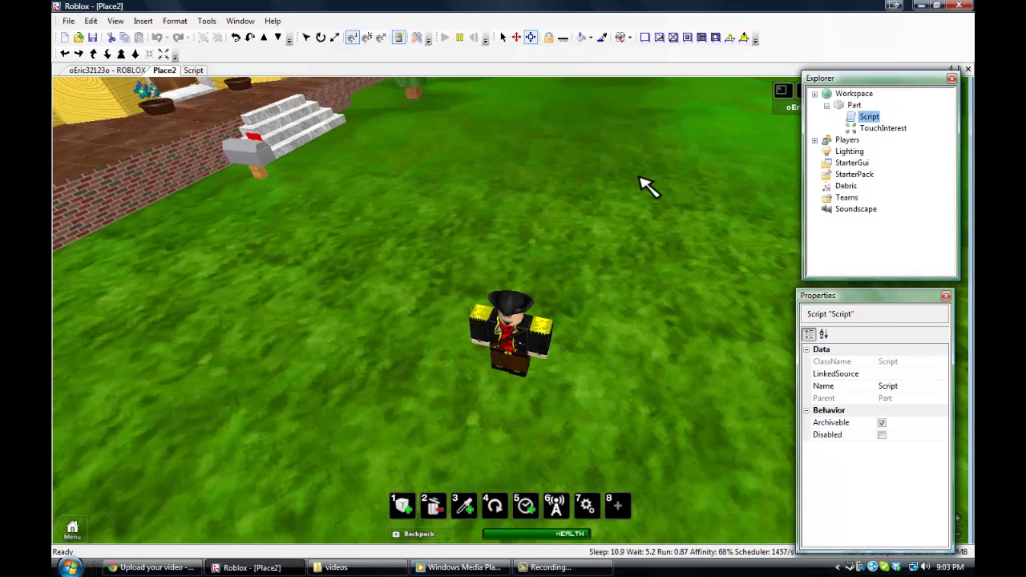
# Step: In the door script, change line 49 from delay(4, close) to delay(1, close)
pyautogui.click(194, 70)
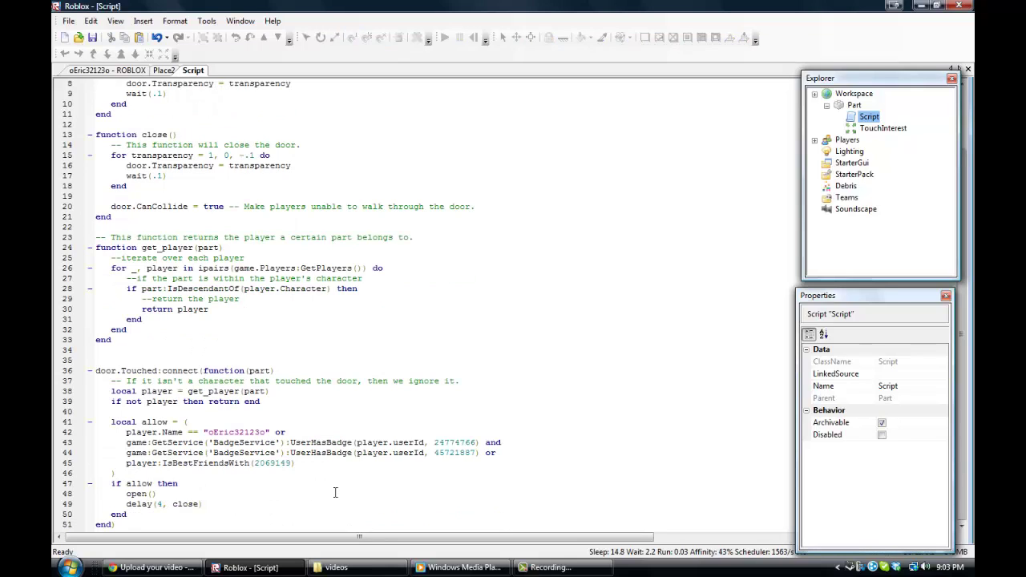
pyautogui.press('BackSpace')
pyautogui.write('1')
# Step: Back in Place2, orbit and zoom the camera to view the door from another angle
pyautogui.click(164, 71)
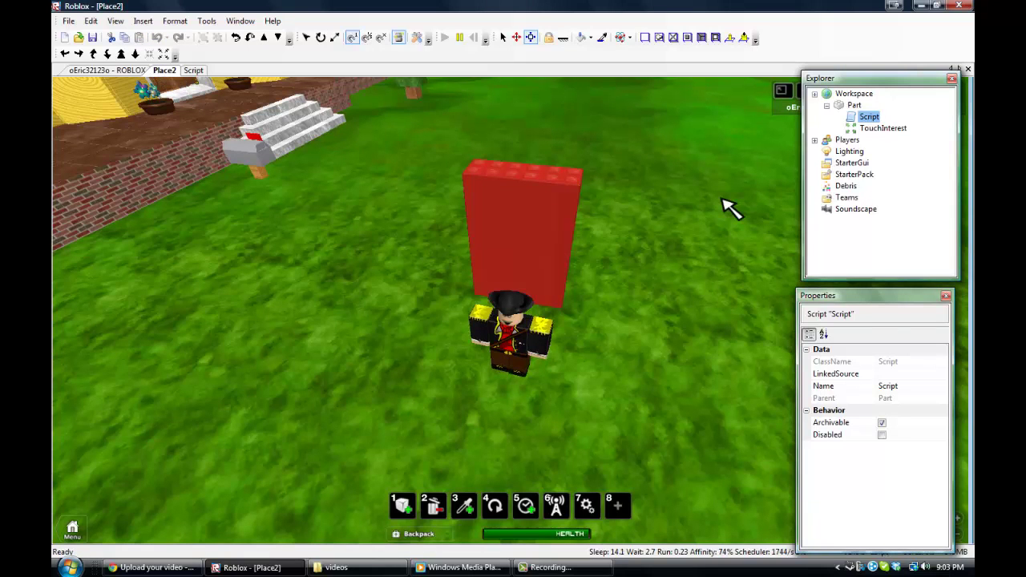
pyautogui.moveTo(716, 211); pyautogui.dragTo(715, 213, button='right')
pyautogui.moveTo(682, 316); pyautogui.dragTo(680, 314, button='right')
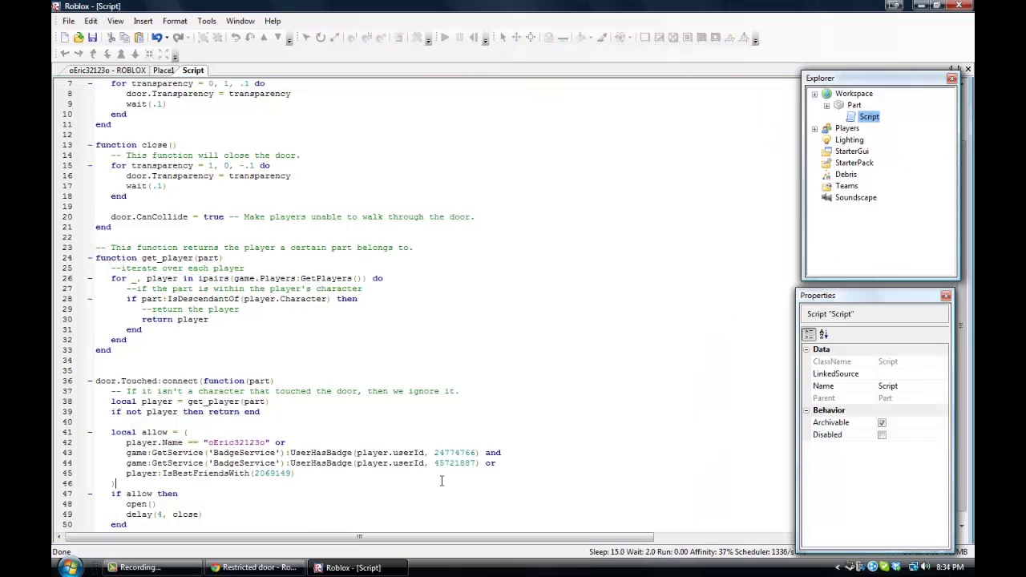
pyautogui.scroll(-1, 441, 481)
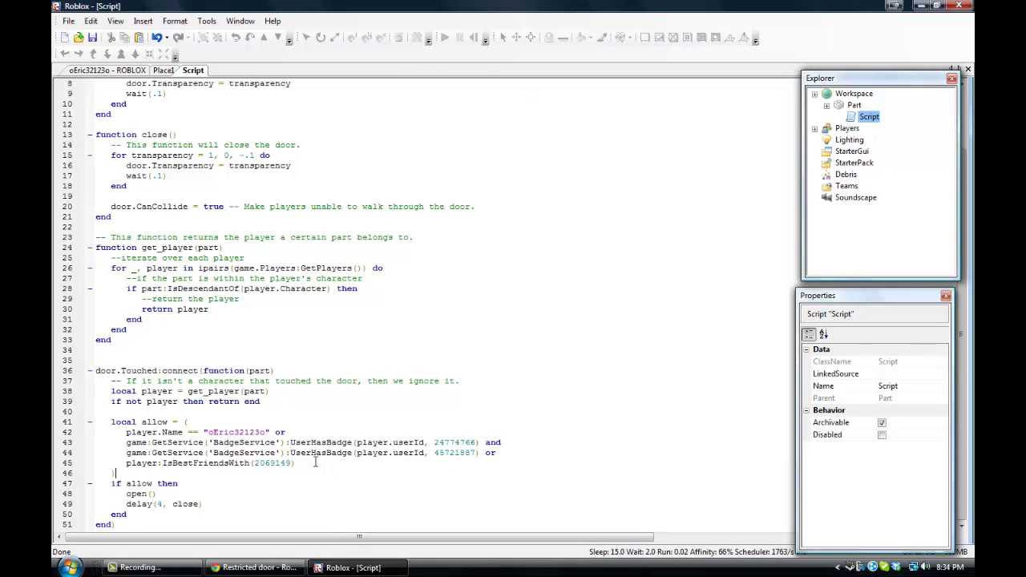
pyautogui.click(255, 568)
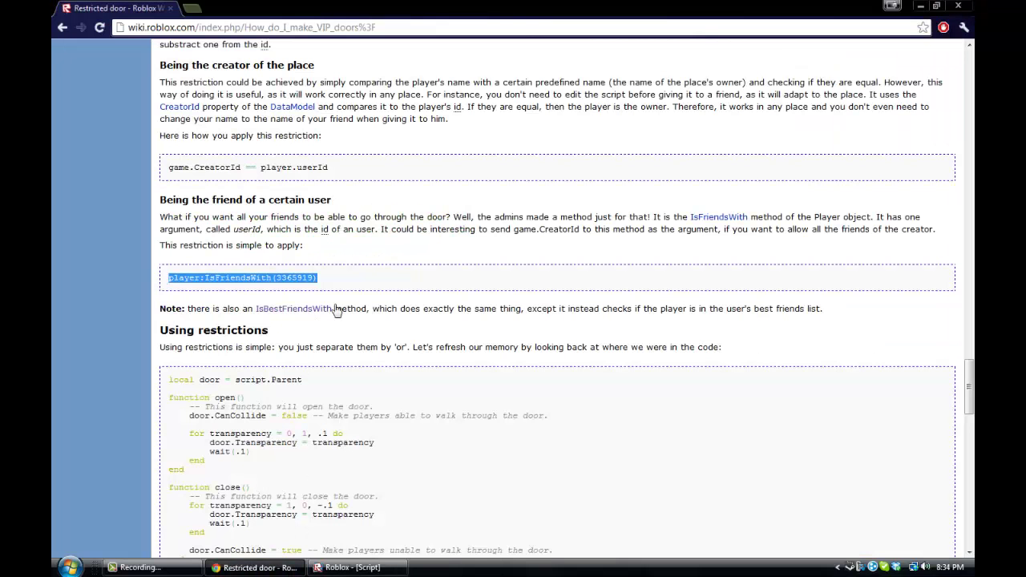
pyautogui.click(405, 292)
pyautogui.scroll(-1, 345, 305)
pyautogui.scroll(-1, 446, 289)
pyautogui.scroll(-1, 484, 304)
pyautogui.scroll(-2, 388, 297)
pyautogui.scroll(-4, 298, 340)
pyautogui.scroll(1, 298, 336)
pyautogui.scroll(3, 298, 329)
pyautogui.scroll(3, 297, 320)
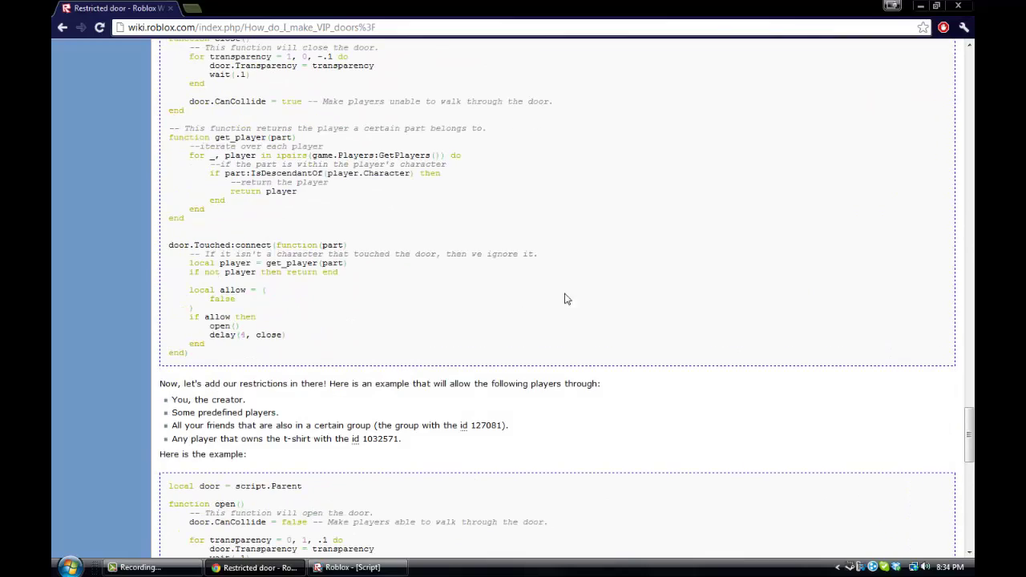
pyautogui.moveTo(969, 437); pyautogui.dragTo(967, 395)
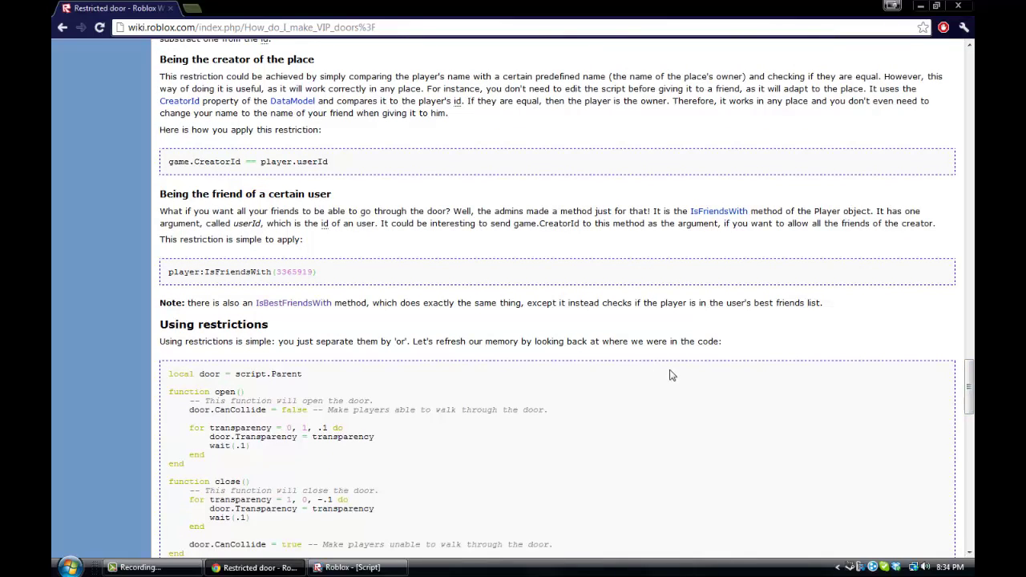
pyautogui.scroll(-2, 431, 411)
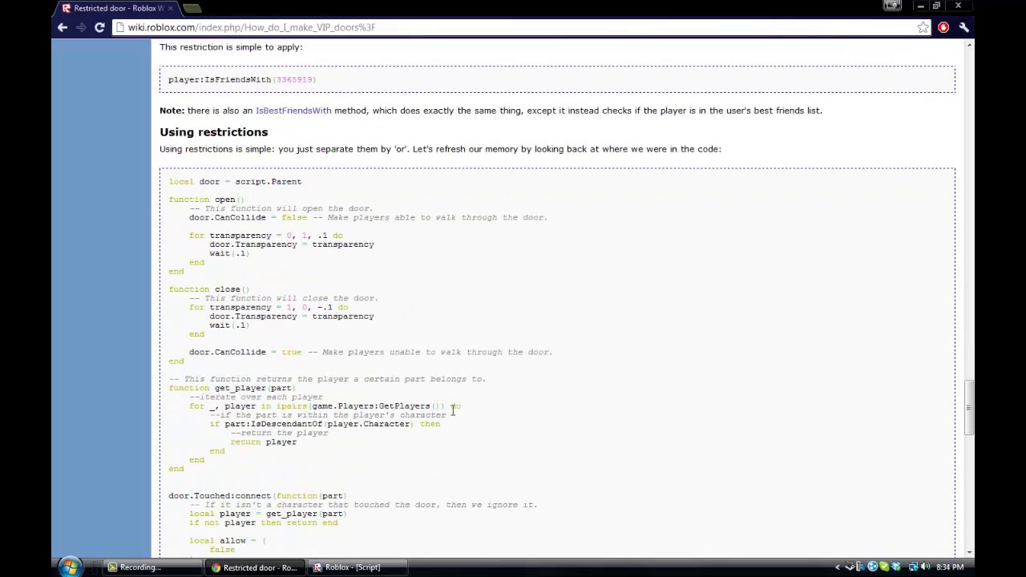
pyautogui.moveTo(970, 407); pyautogui.dragTo(970, 467)
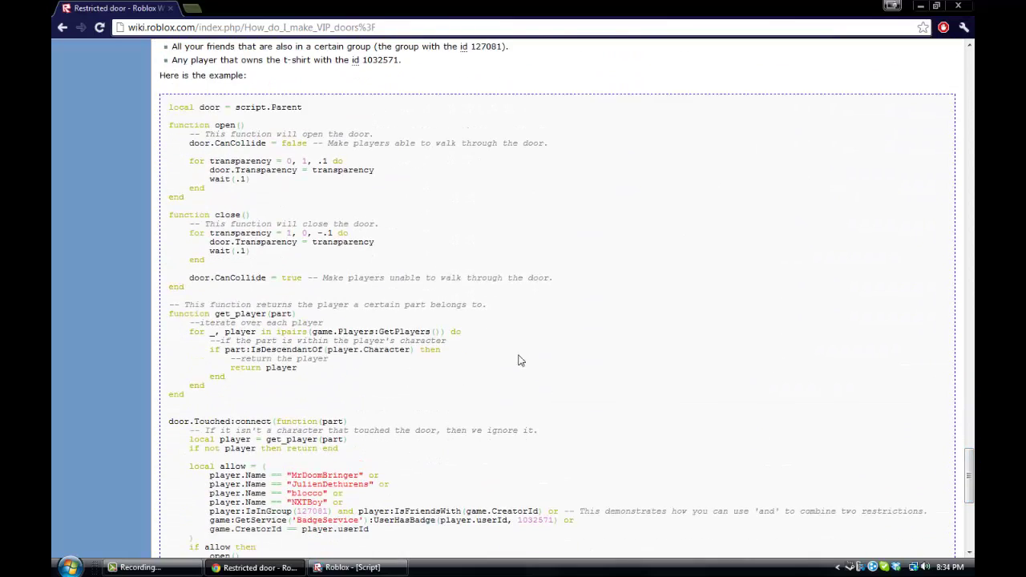
pyautogui.click(381, 571)
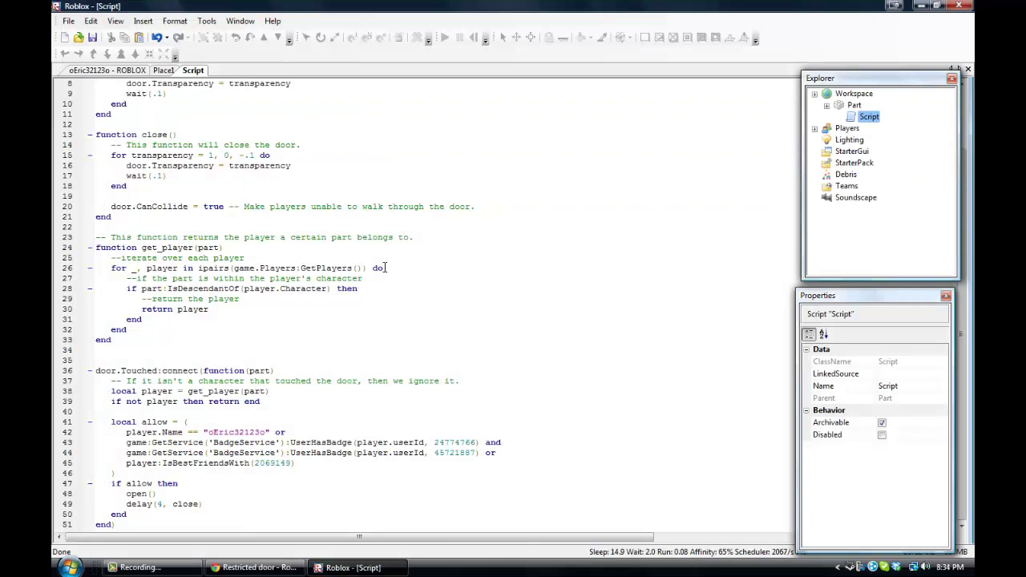